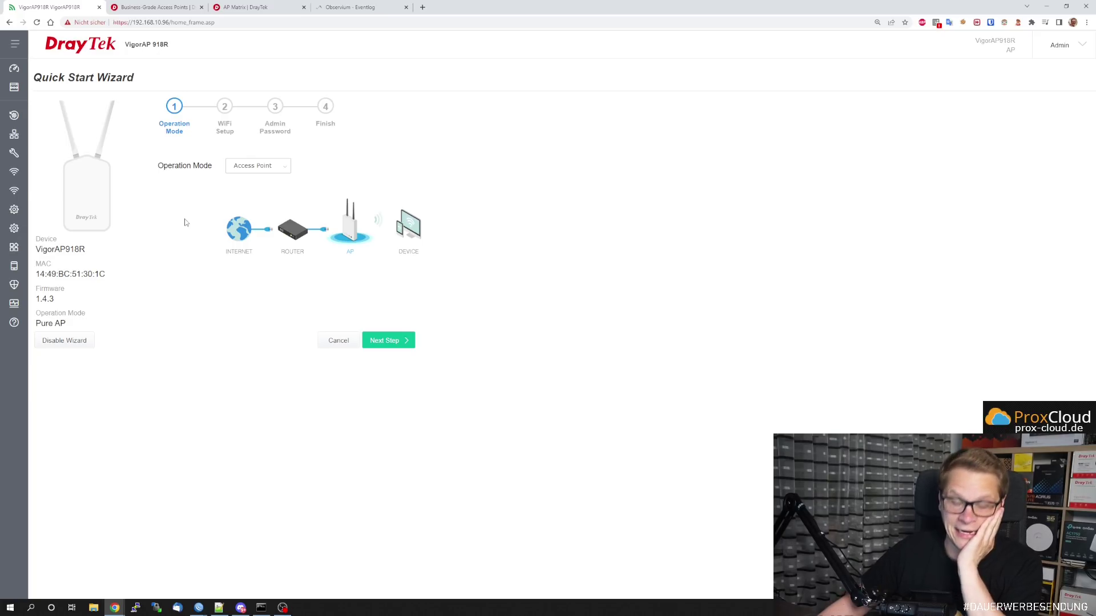
Try the Range Extender operation mode in the wizard and switch the selection back to Access Point.
click(277, 168)
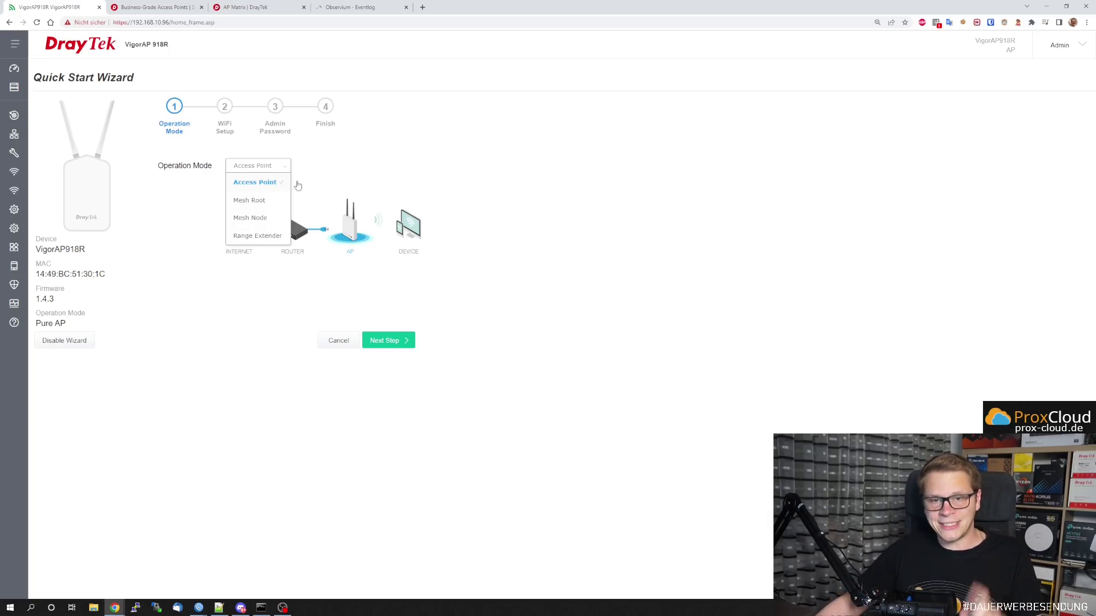
key(ctrl+plus)
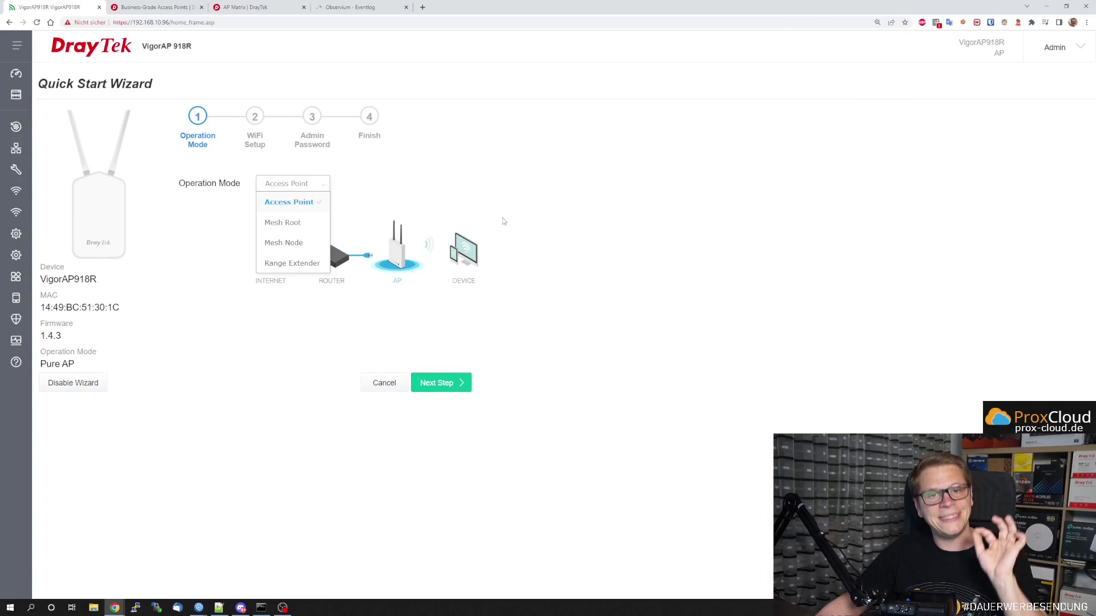
click(537, 210)
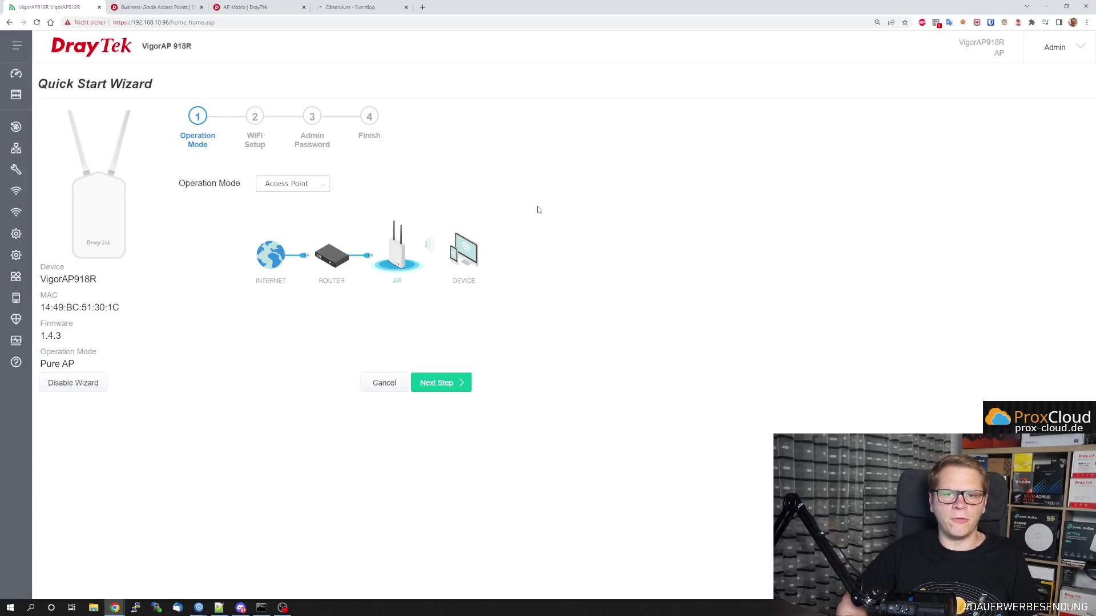
click(318, 183)
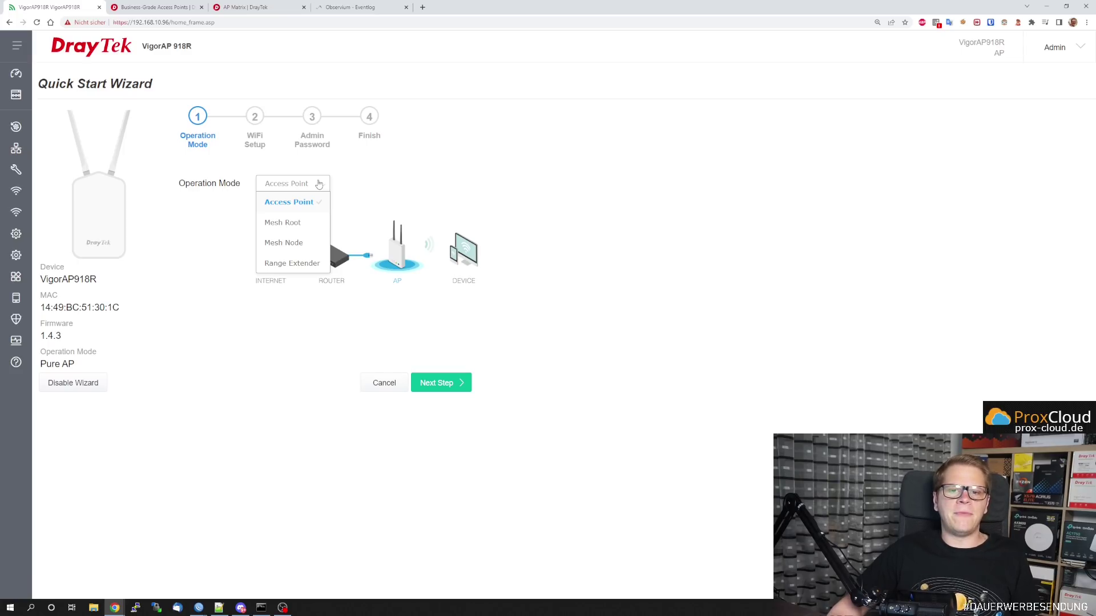
click(303, 264)
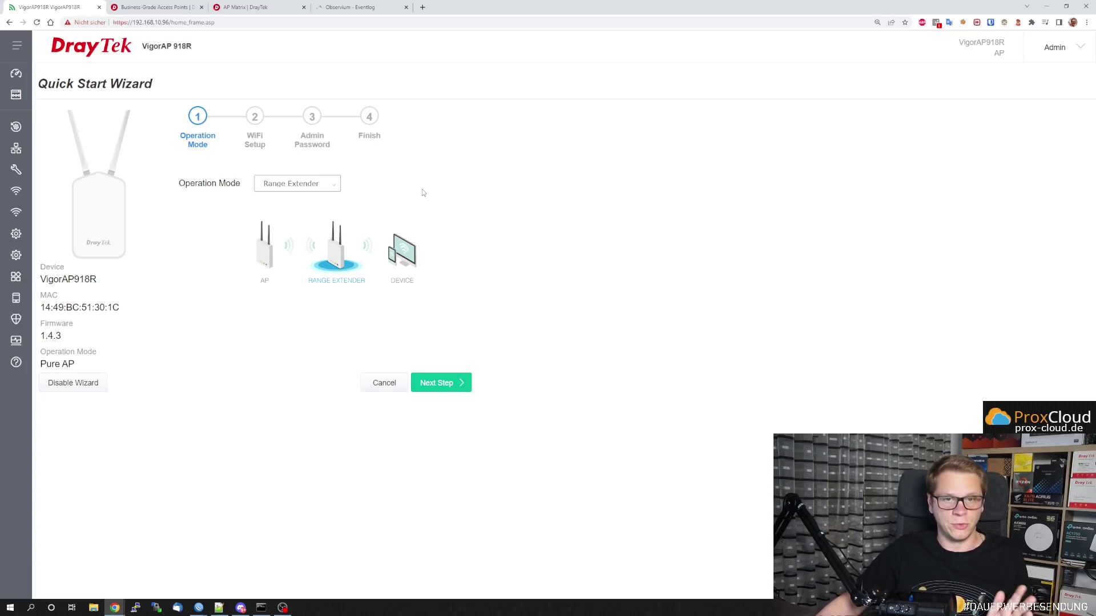
click(313, 184)
click(308, 200)
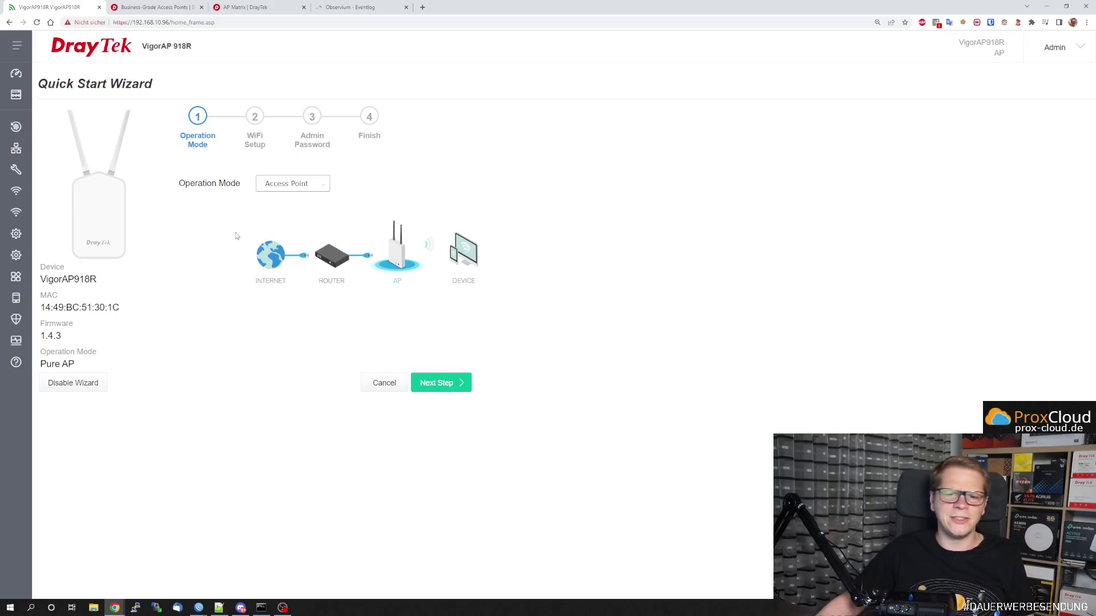
Cancel the Quick Start Wizard and review the dashboard down to its client list, skipping the suggested password change.
click(392, 384)
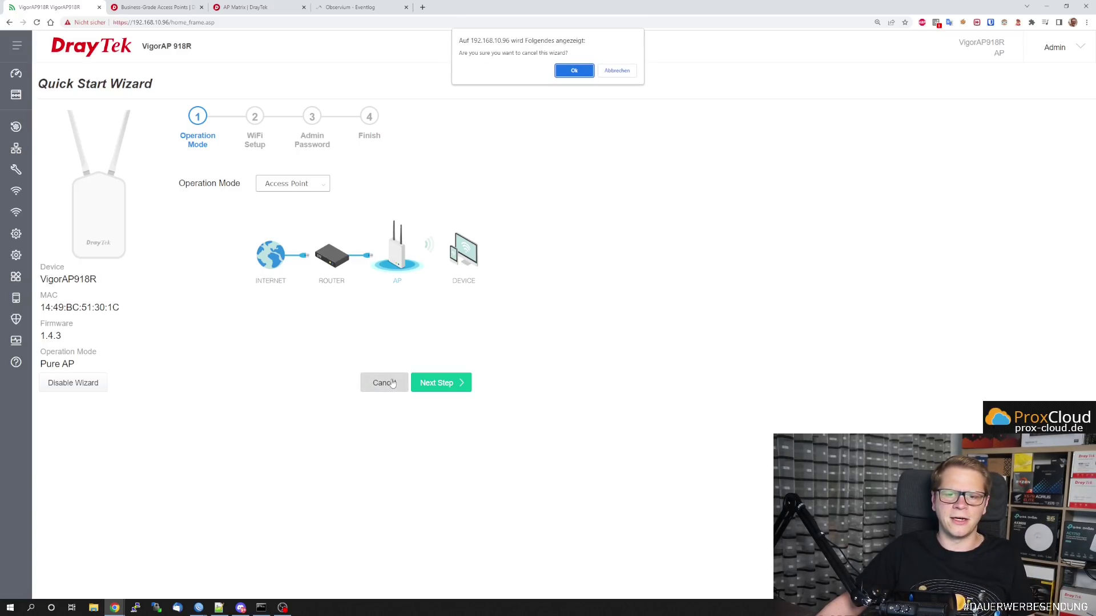
click(573, 70)
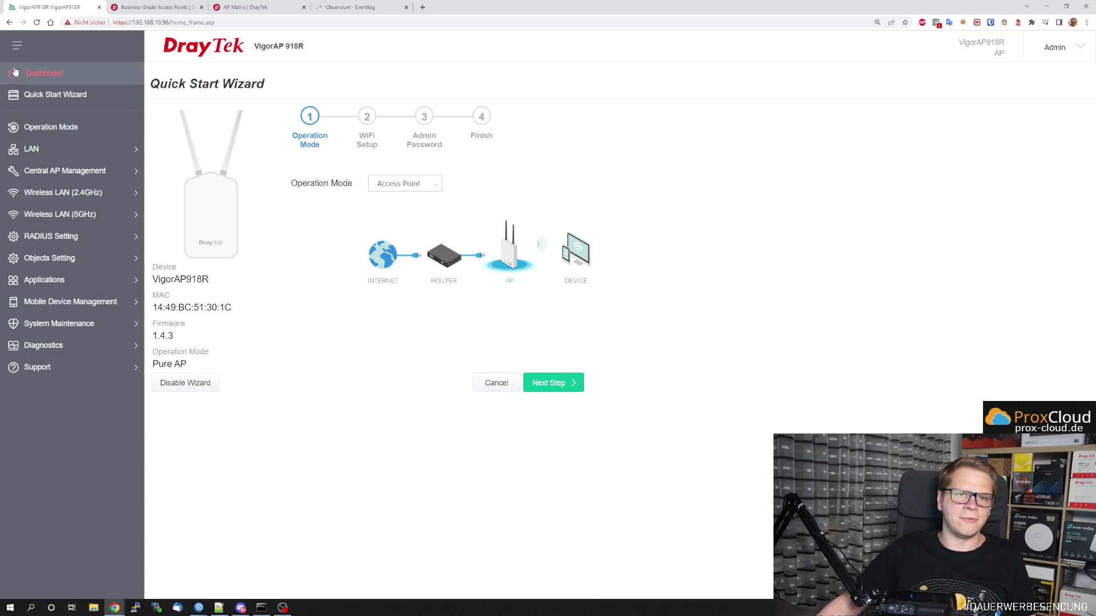
click(28, 73)
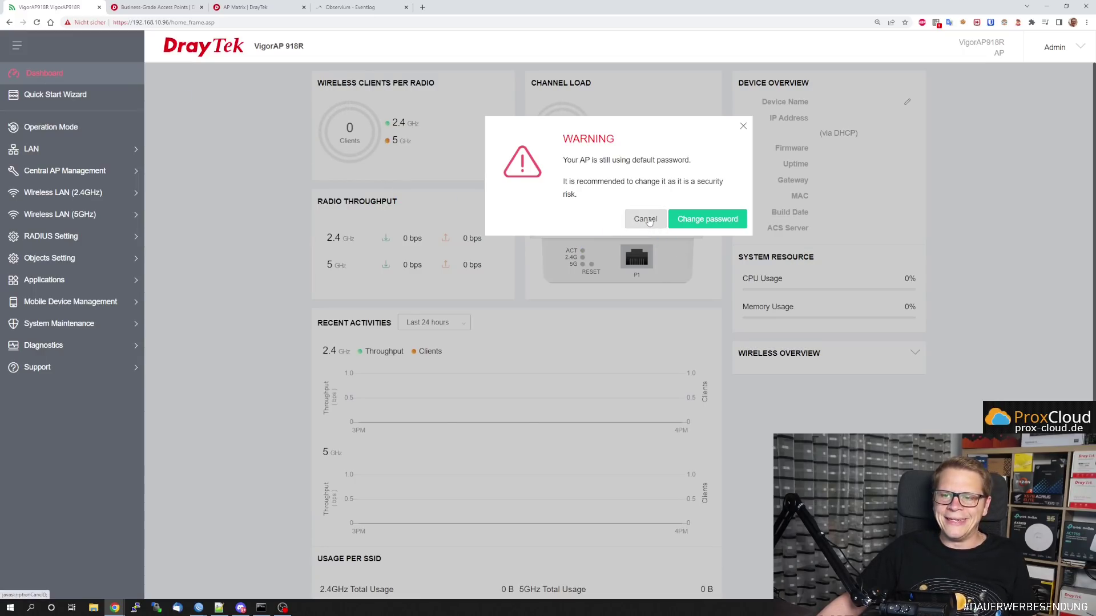
click(645, 219)
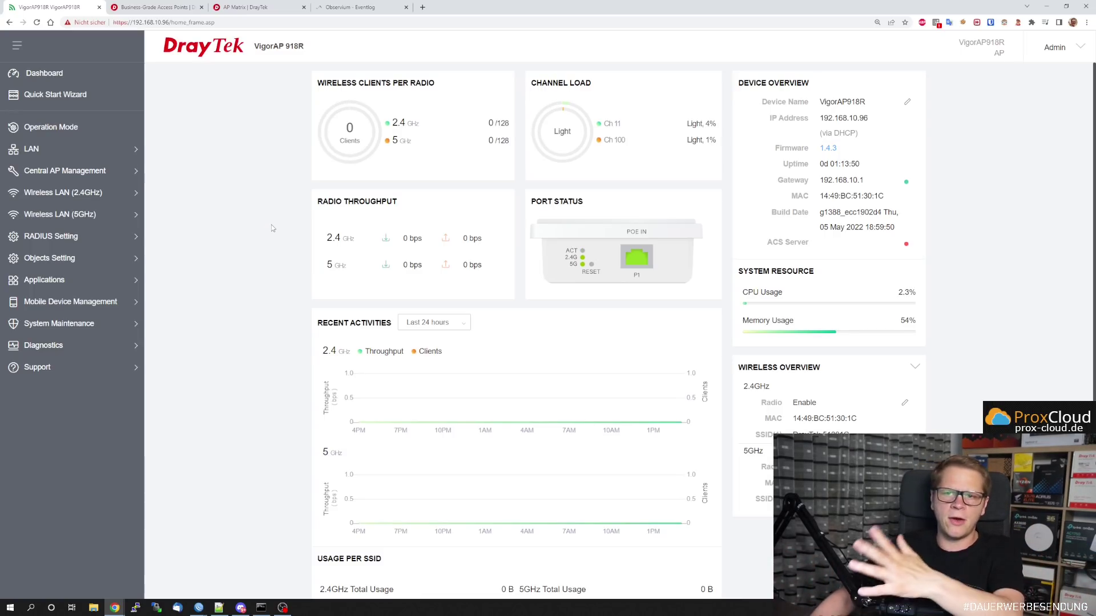
scroll(279, 228, down, 3)
scroll(297, 275, up, 1)
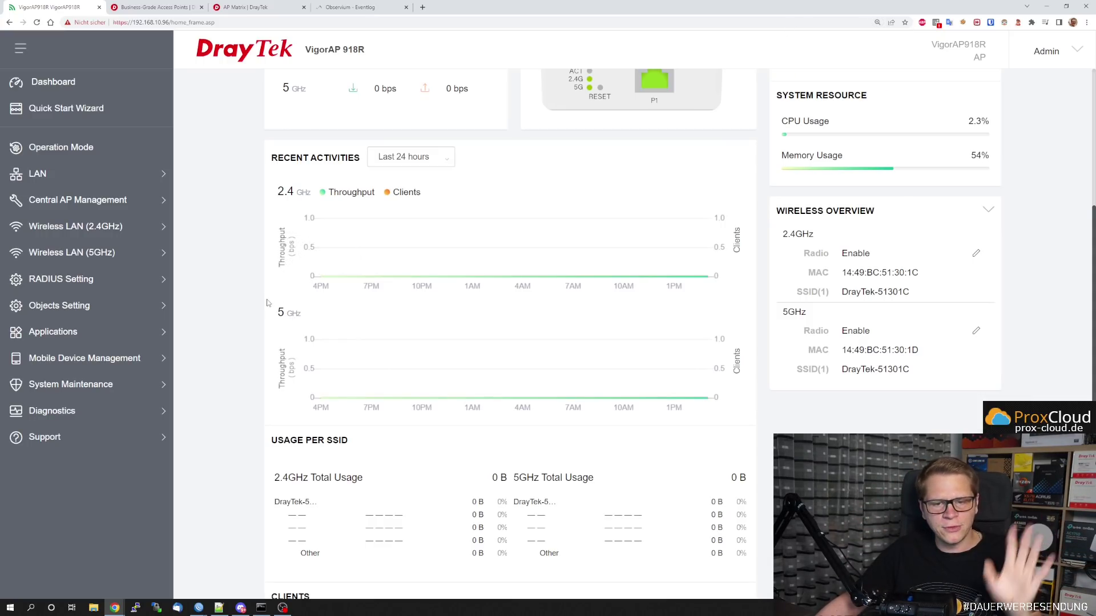
scroll(267, 303, down, 2)
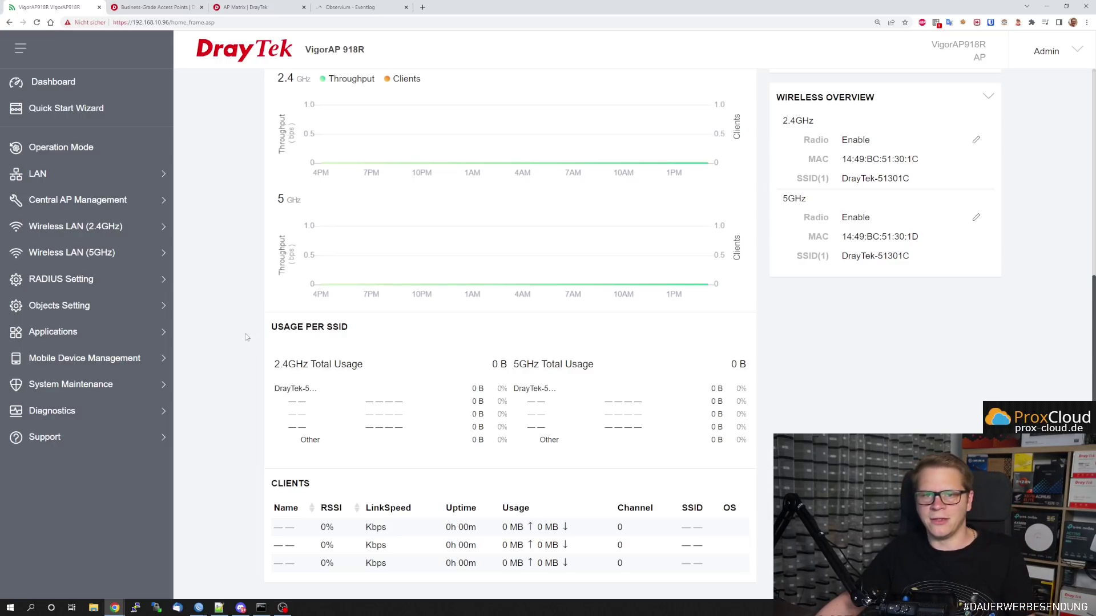
scroll(246, 337, up, 6)
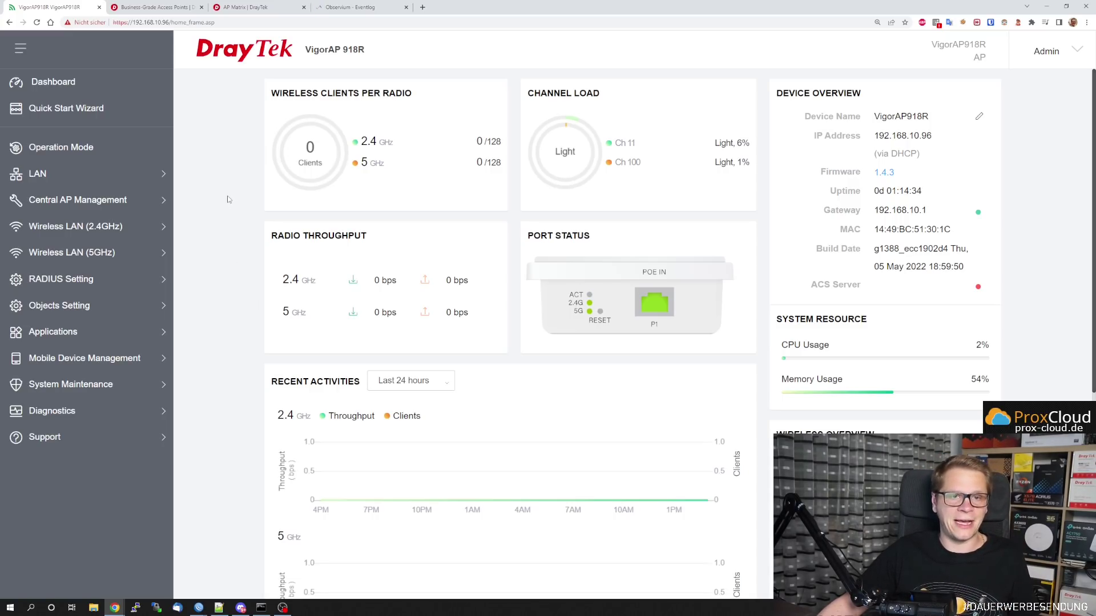
Review the LAN General Setup and Hotspot Web Portal pages and the Central AP Management general setup.
click(129, 177)
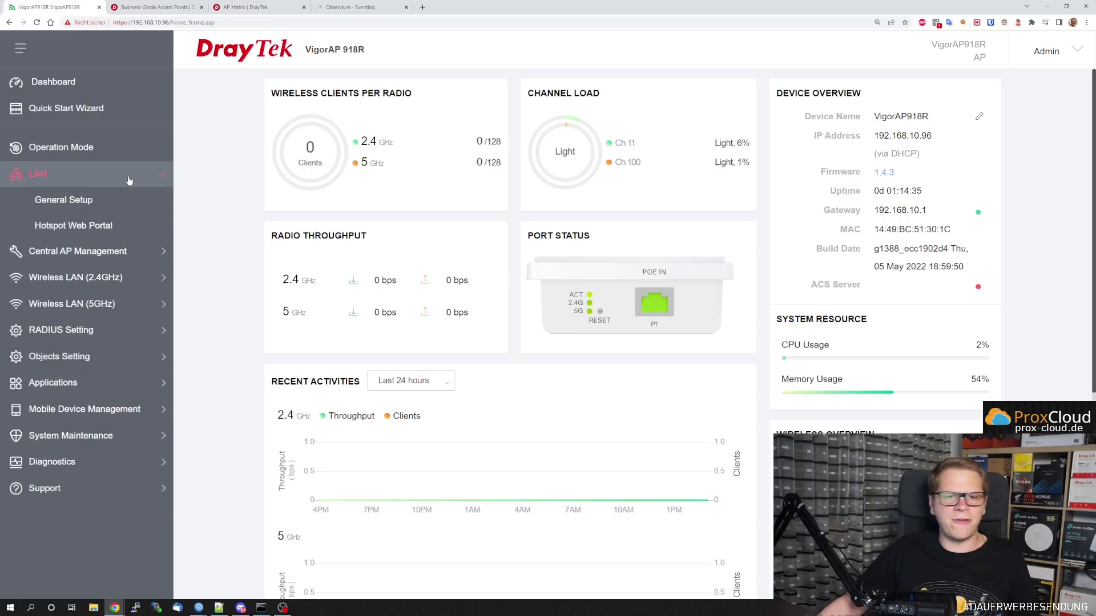
click(81, 198)
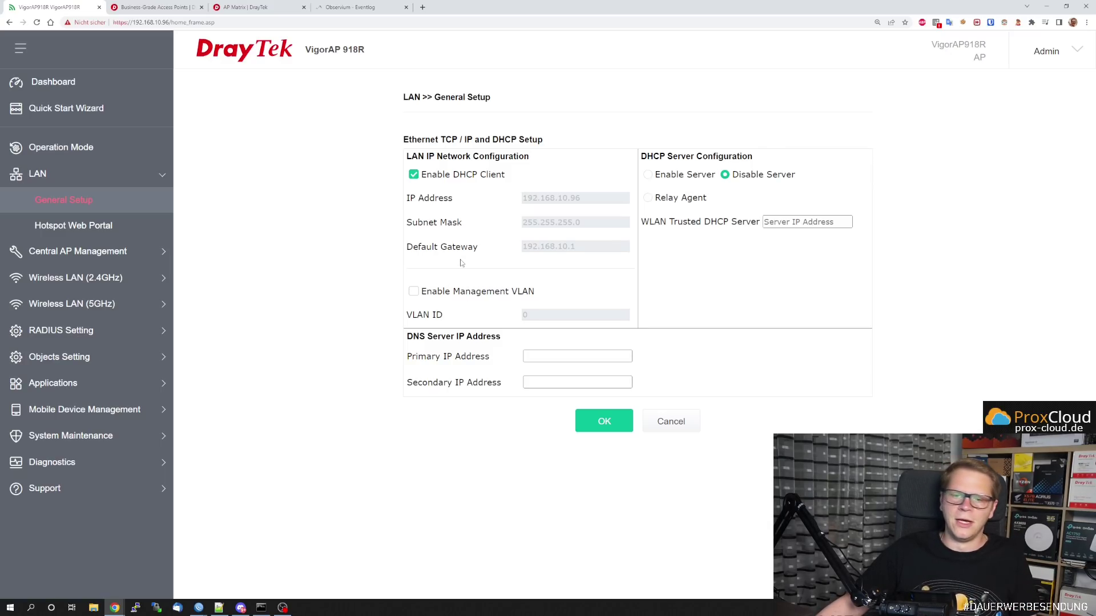
click(169, 227)
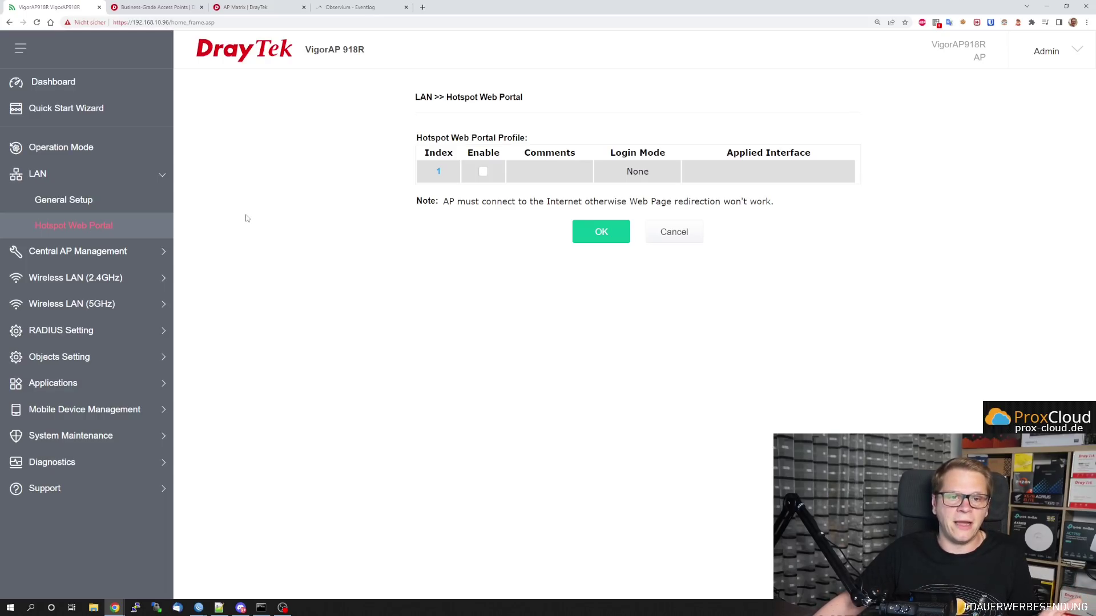
click(115, 252)
click(93, 231)
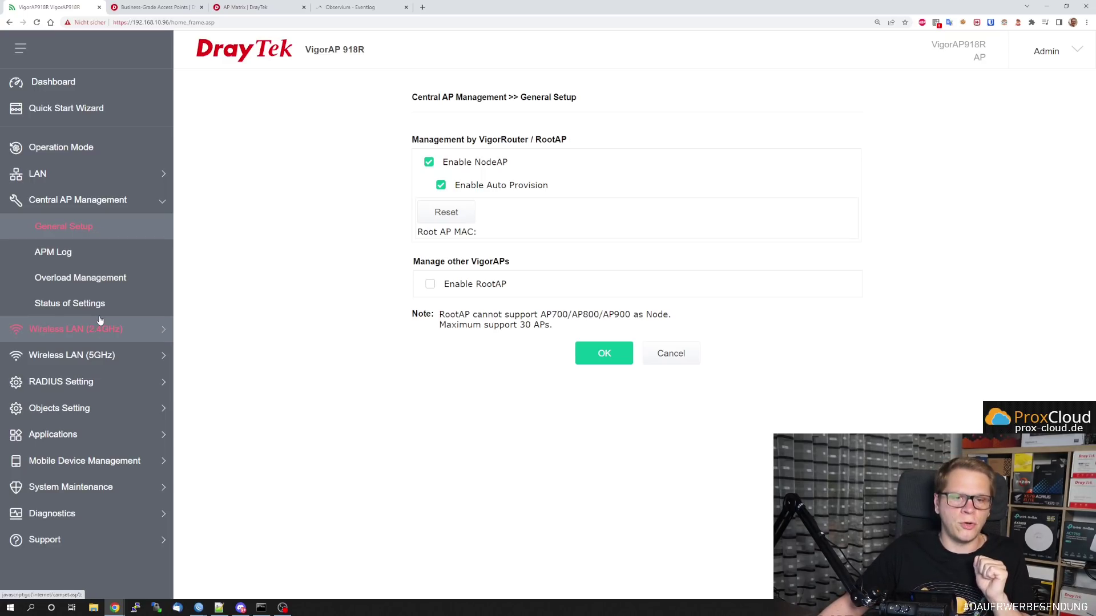
Examine the Wireless LAN (2.4GHz) General Setup page from client limits to WDS settings, highlighting the maximum client limit.
click(100, 321)
click(109, 258)
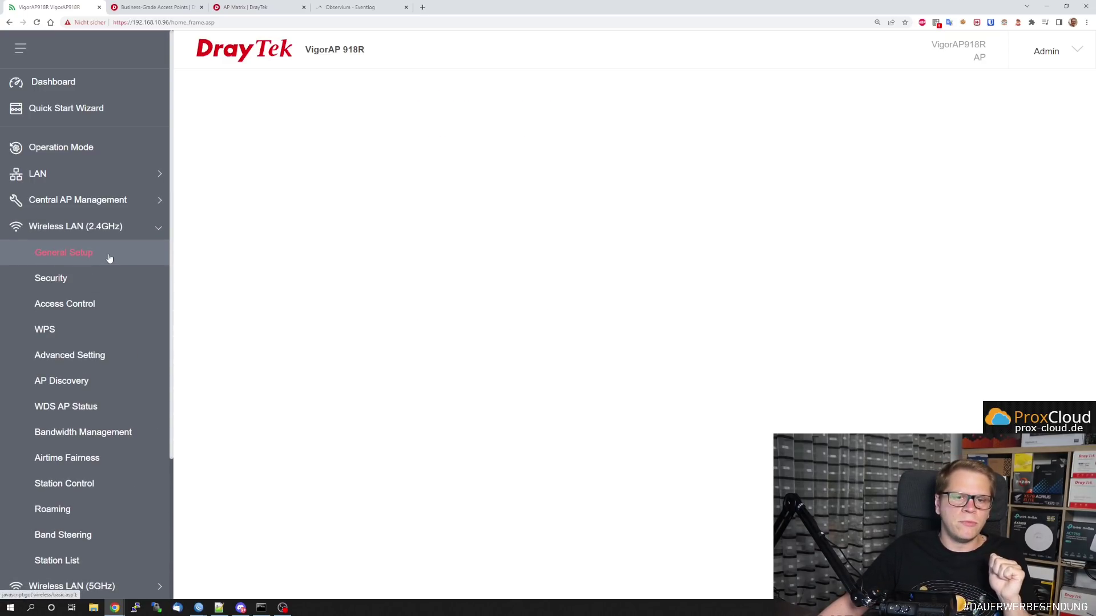
scroll(109, 258, down, 2)
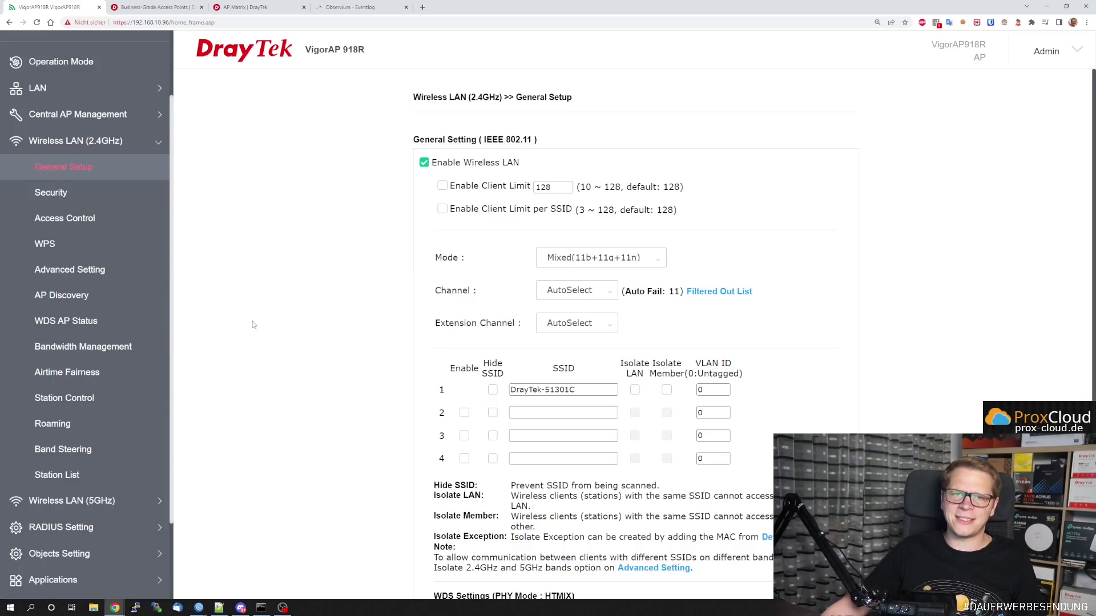
scroll(253, 324, down, 4)
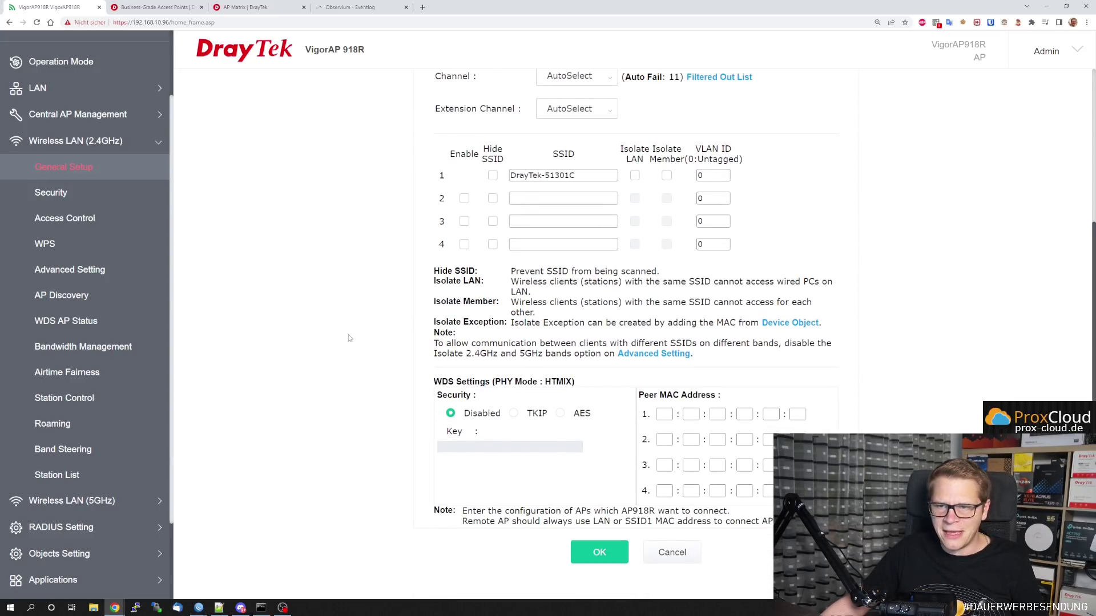
scroll(350, 337, up, 4)
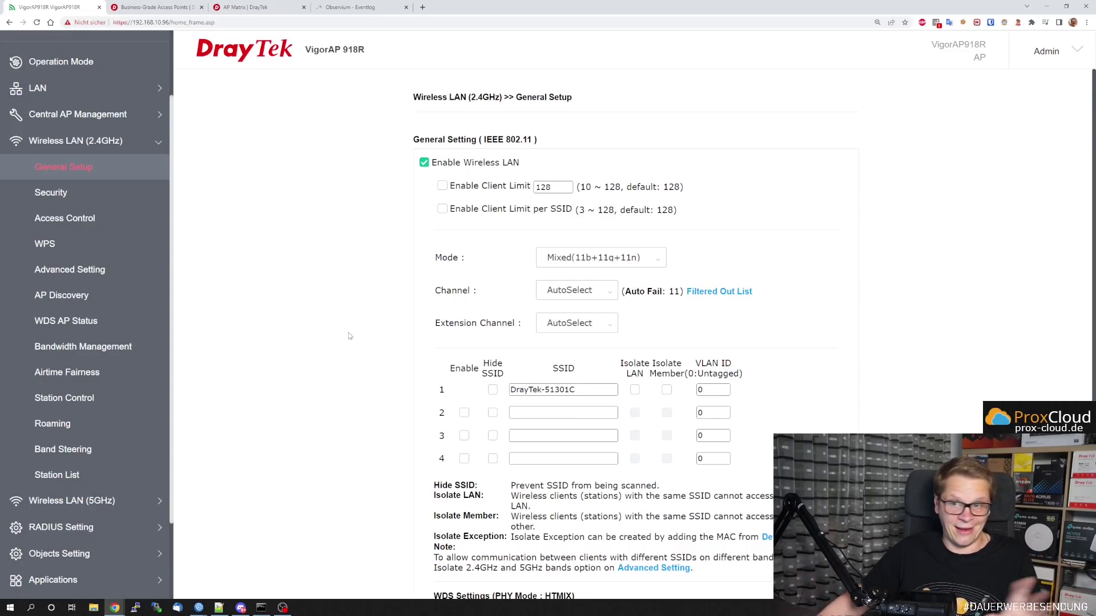
click(622, 187)
double_click(621, 187)
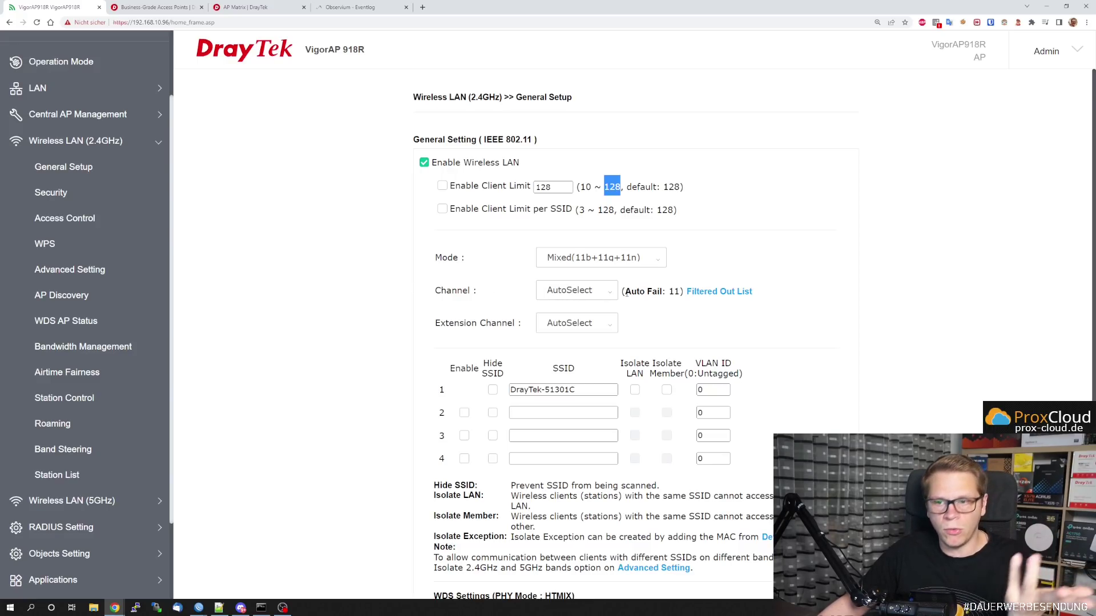
Try 2417MHz (Channel 2) as the 2.4 GHz channel, check the extension channel choices, and return the channel to AutoSelect.
click(566, 331)
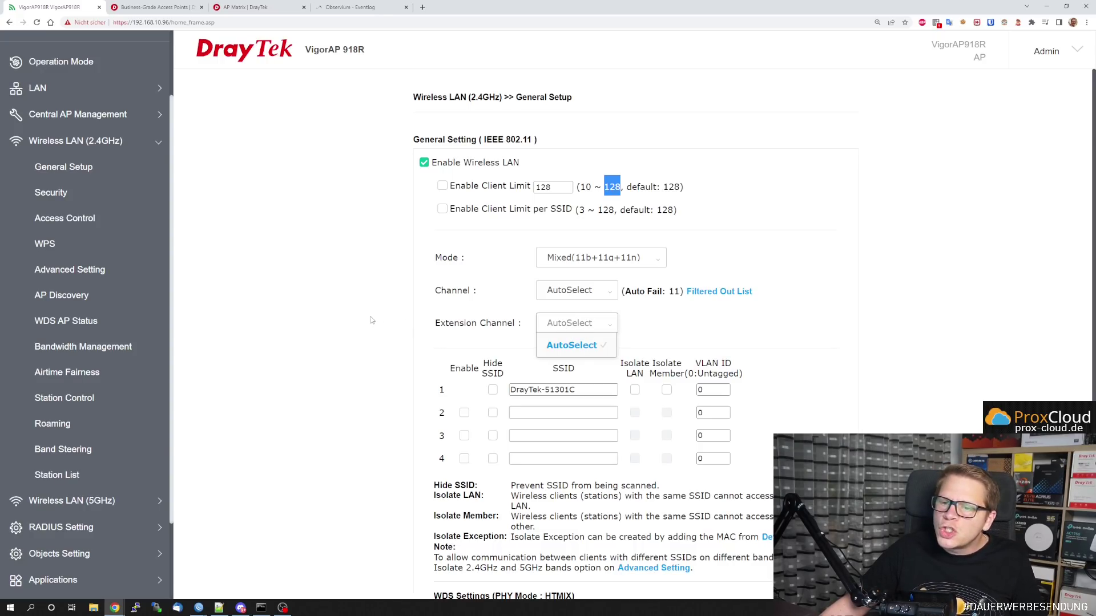
click(587, 351)
click(587, 294)
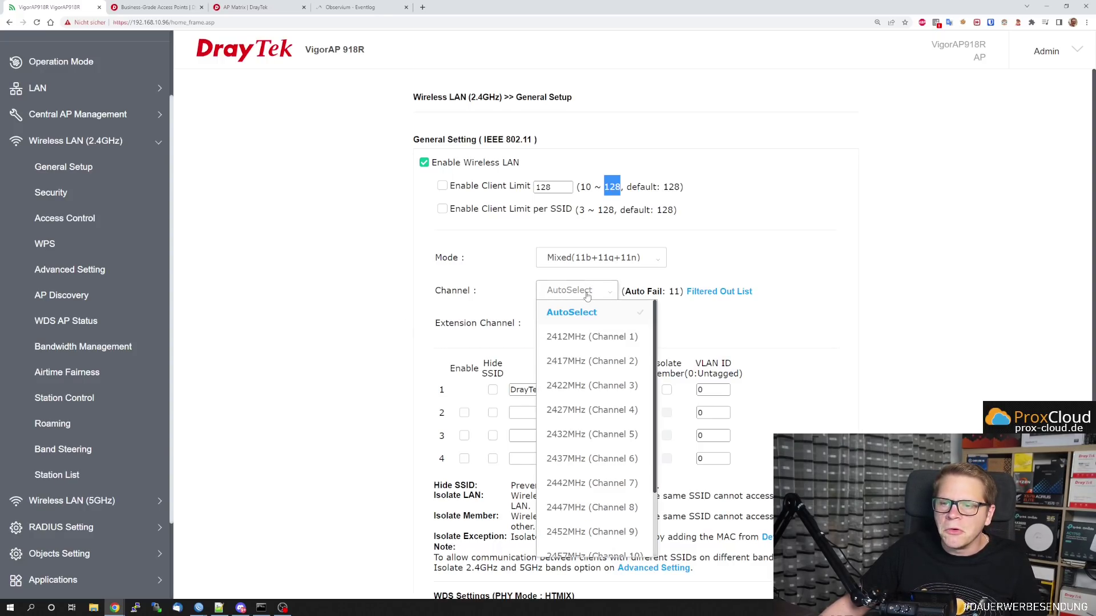
click(581, 359)
click(573, 324)
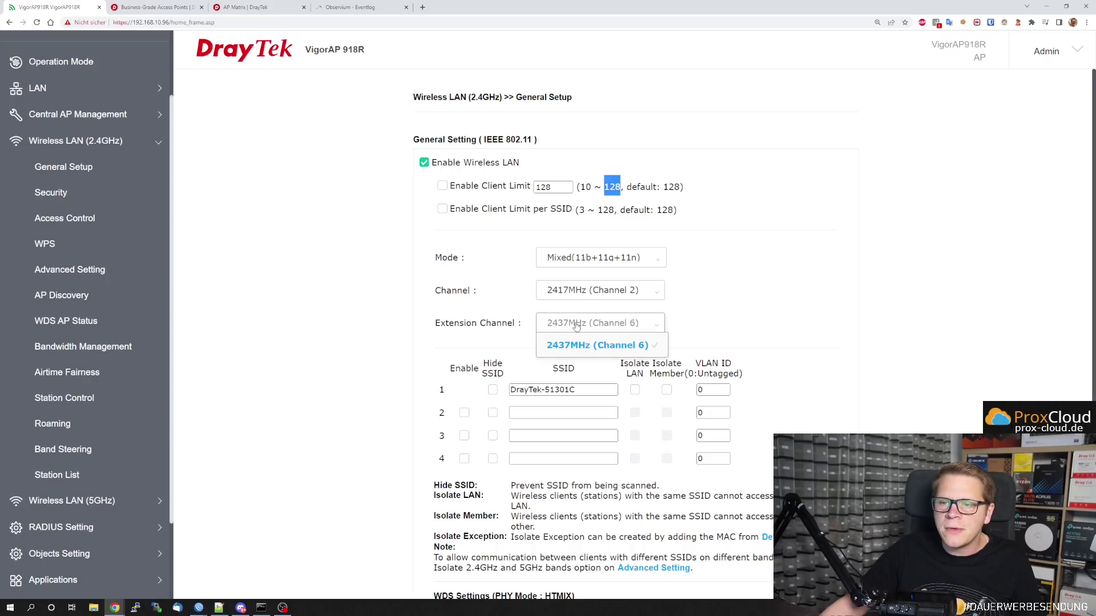
click(392, 344)
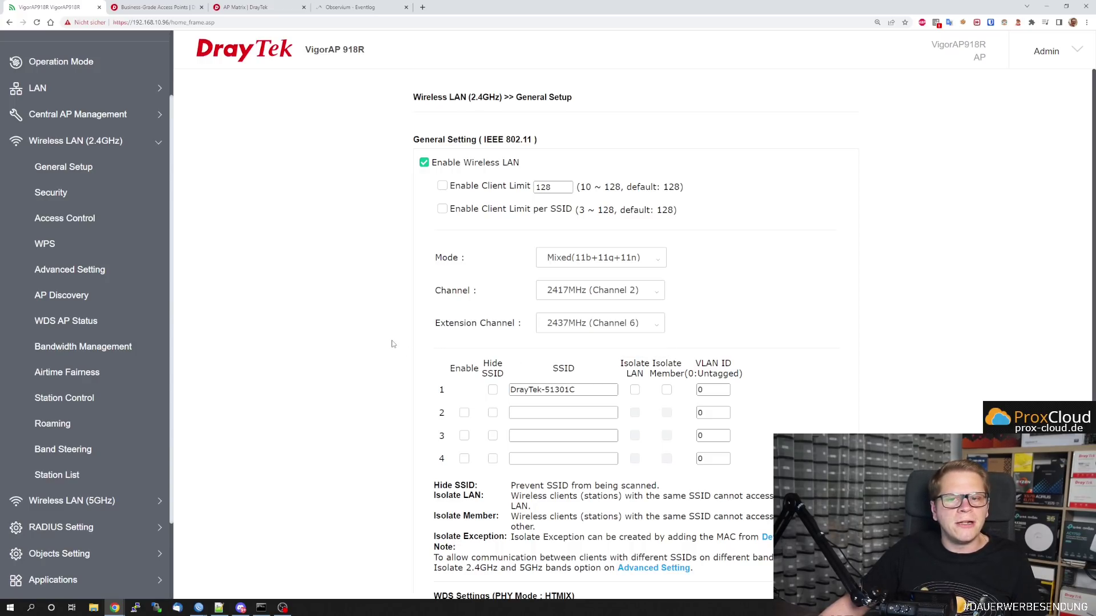
click(596, 291)
click(571, 309)
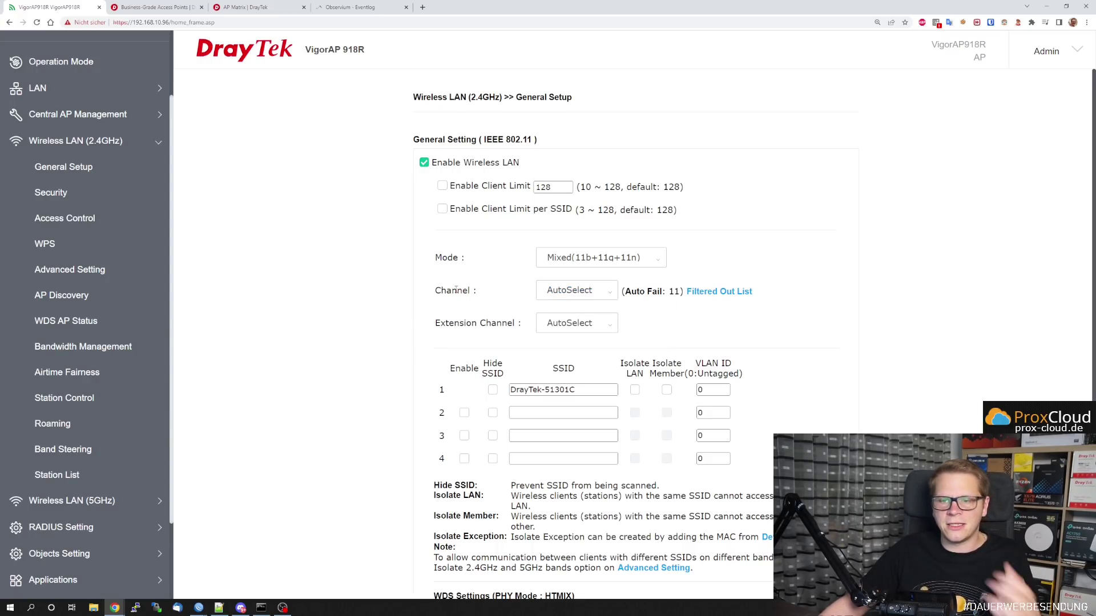
Examine the 2.4 GHz SSID table's isolation and VLAN options, highlighting the Isolate Member column heading.
scroll(408, 302, down, 4)
scroll(408, 302, up, 1)
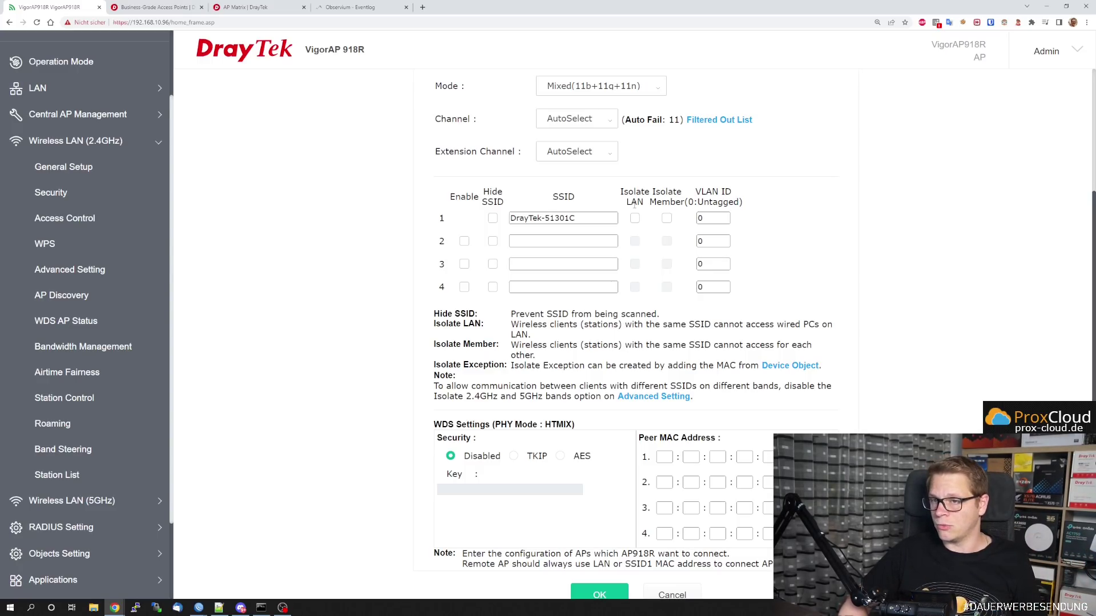
drag(657, 192, 679, 206)
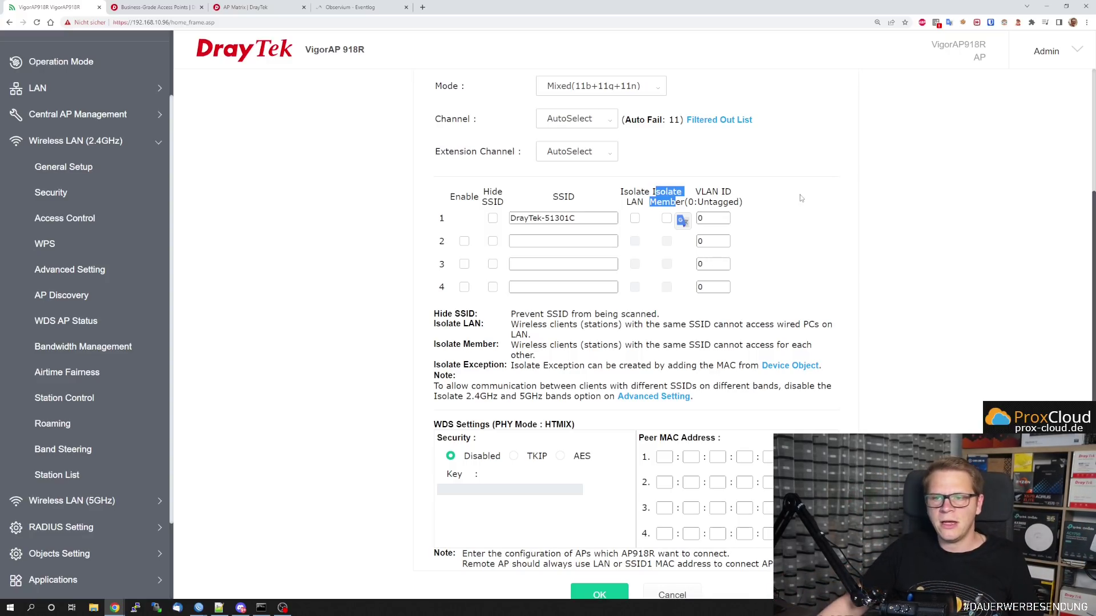
click(806, 201)
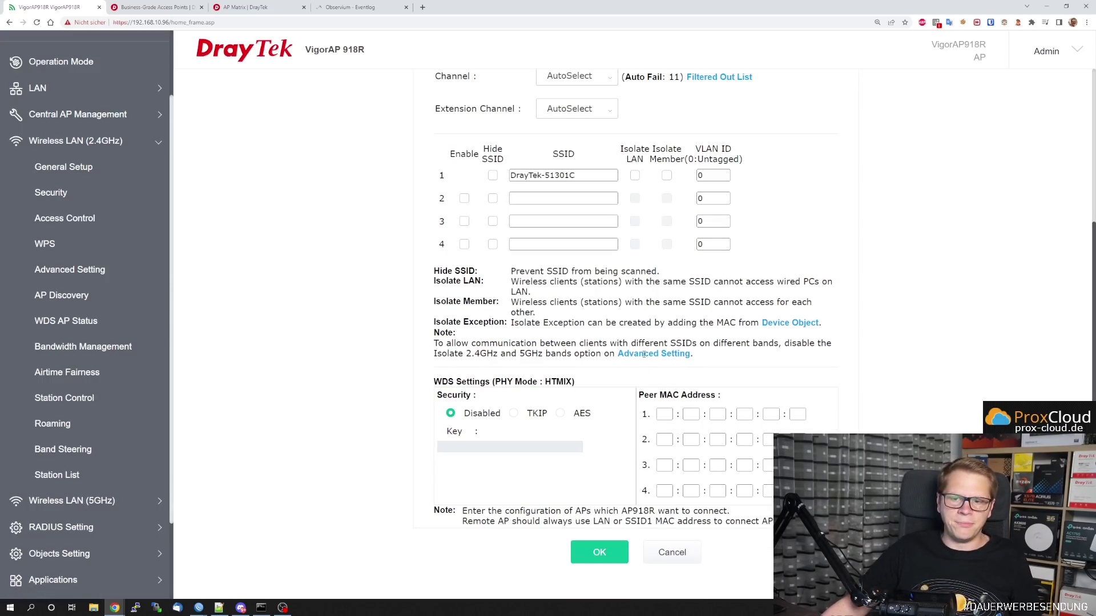
scroll(621, 437, up, 5)
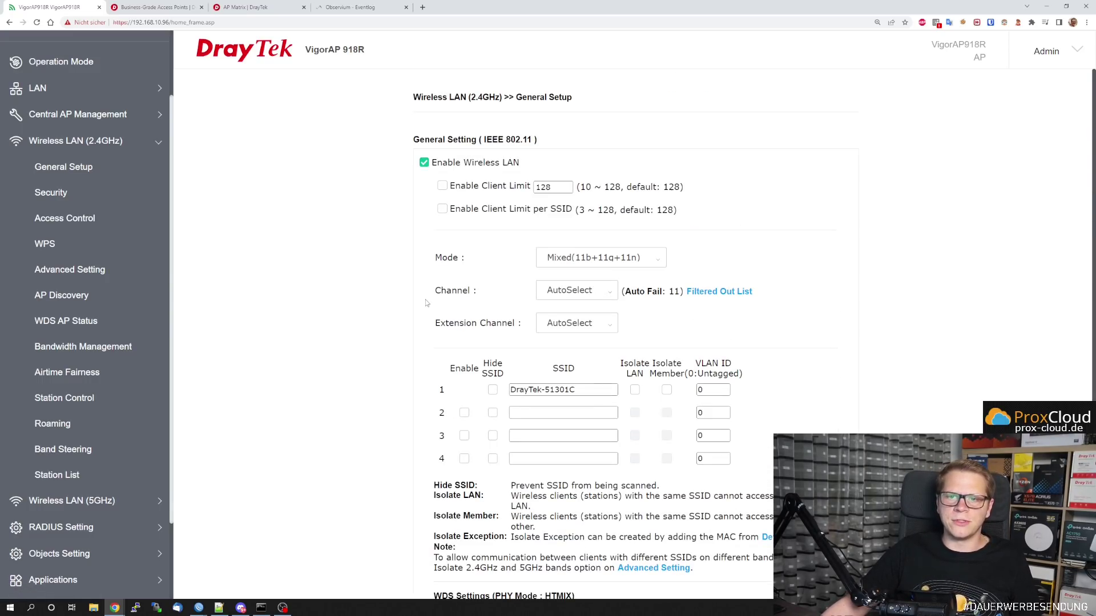
View the 2.4 GHz security settings for SSID 1, checking the available security modes and the RADIUS Server link without leaving the page.
click(104, 195)
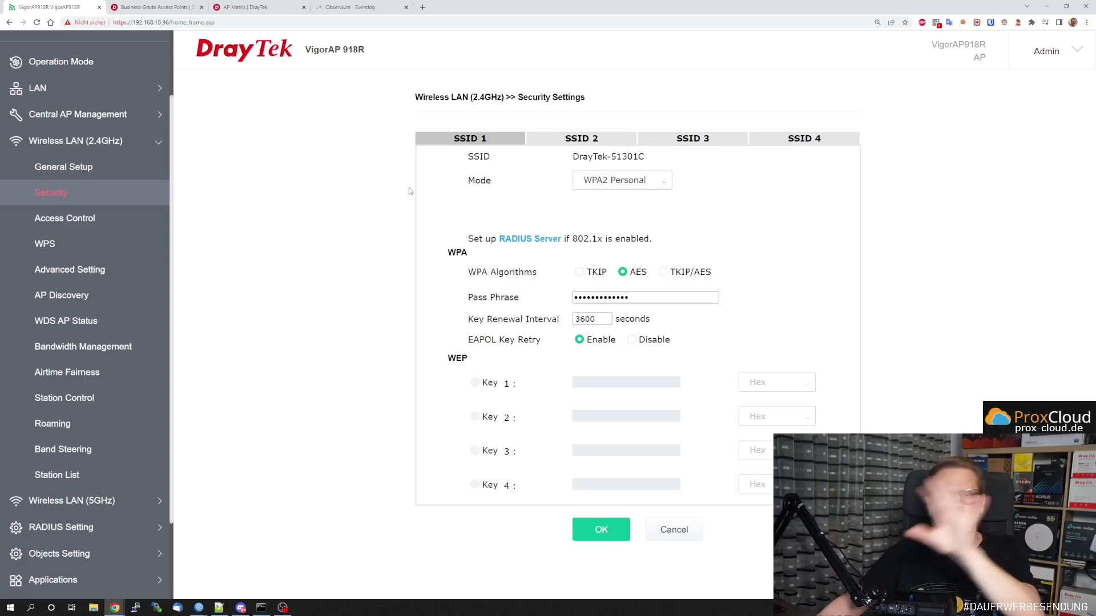
click(643, 179)
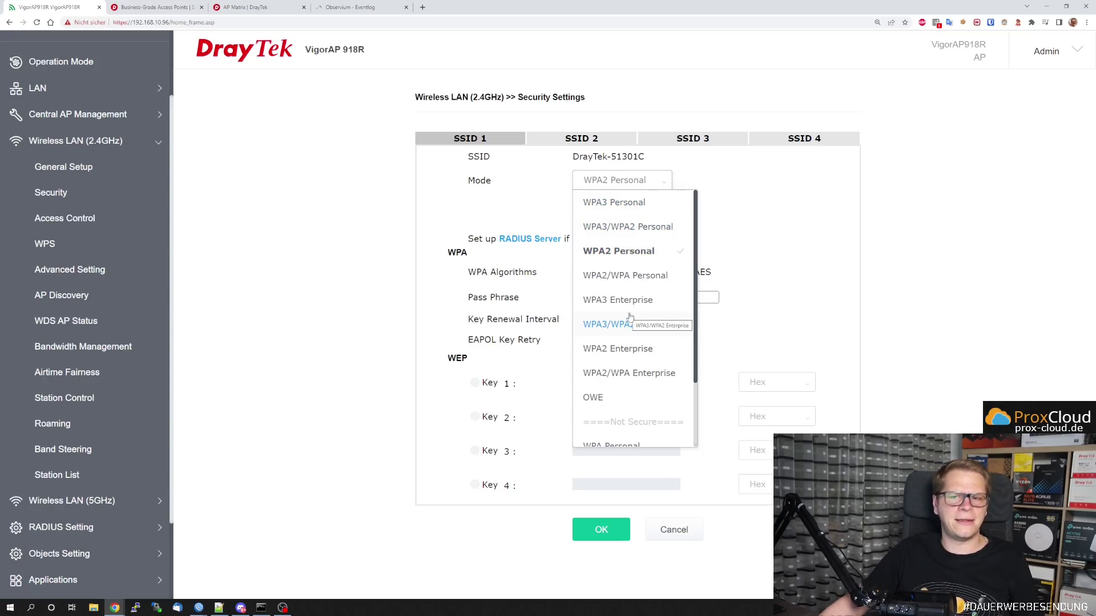
click(817, 237)
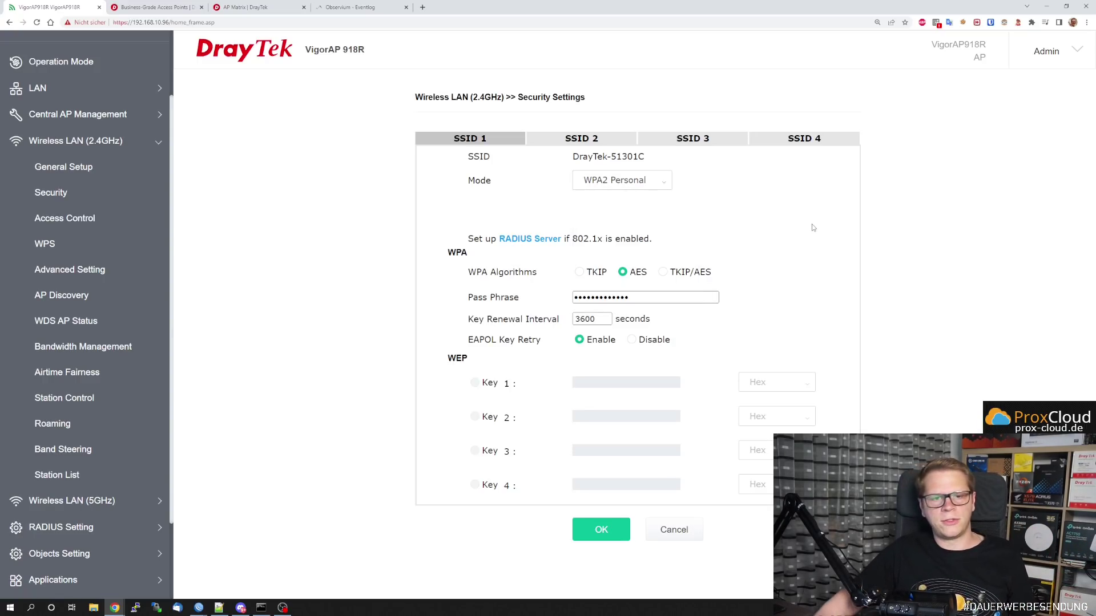
click(520, 243)
click(622, 70)
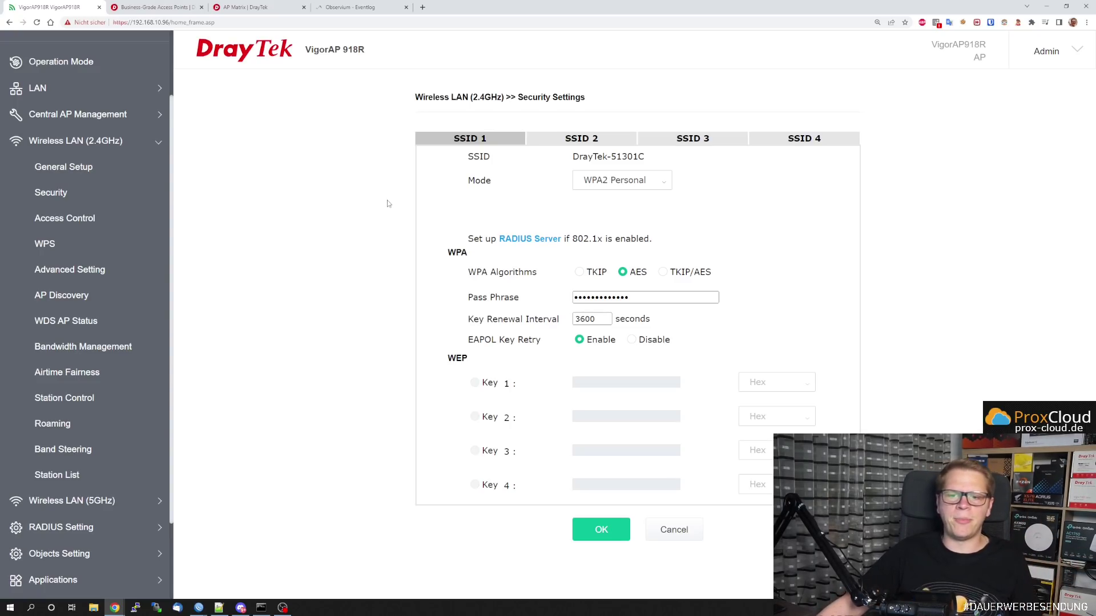
View the 2.4 GHz WPS page and the Advanced Setting page, highlighting the Tx Power and Country Code labels.
click(77, 243)
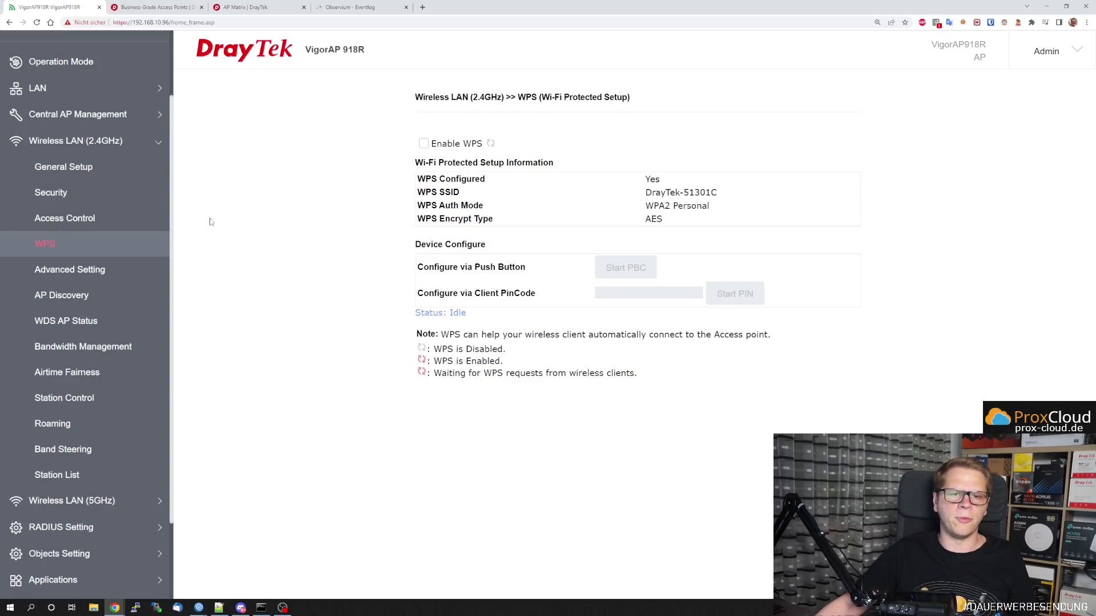
click(92, 269)
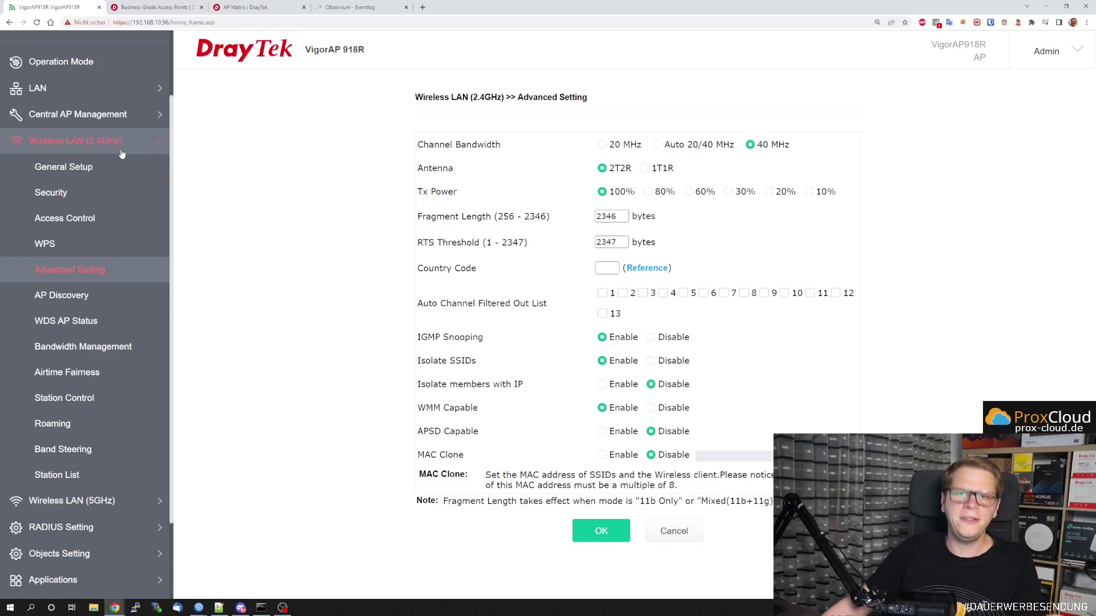
scroll(128, 181, down, 1)
click(71, 392)
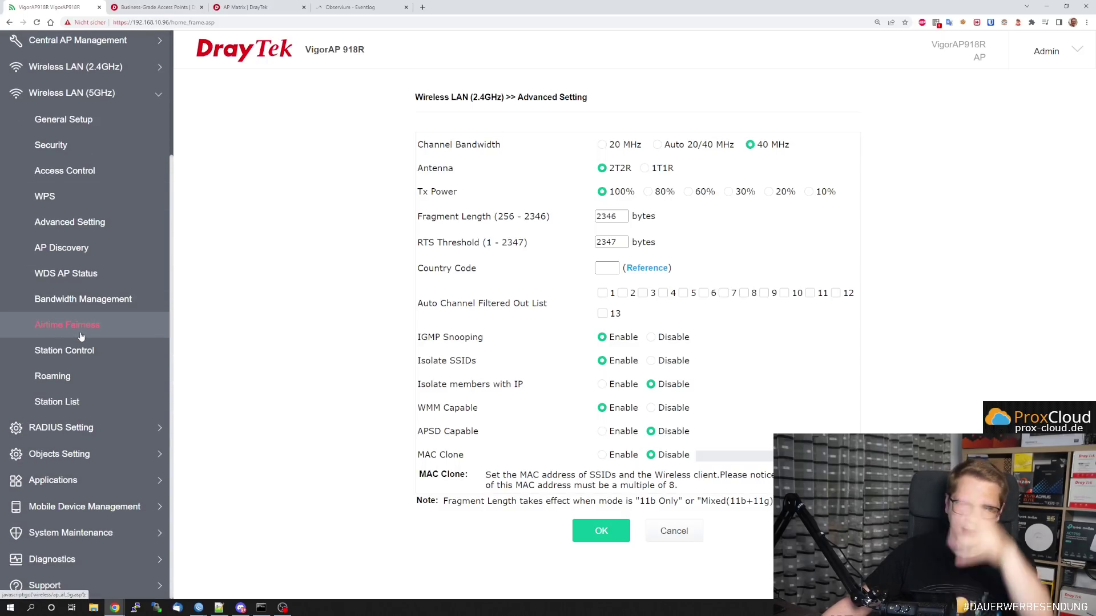
click(74, 66)
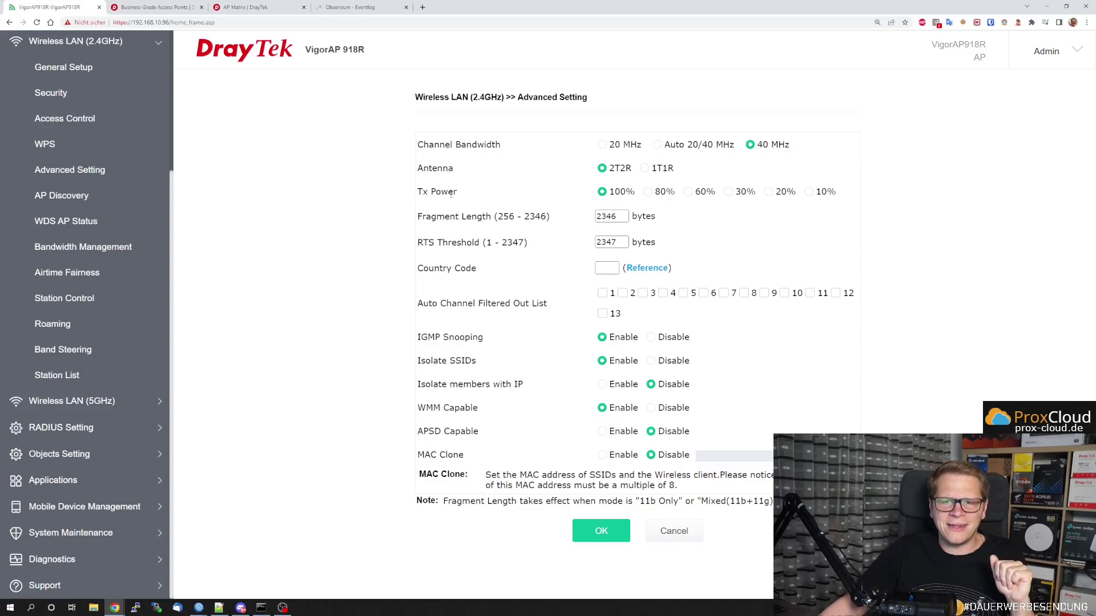
drag(418, 192, 459, 196)
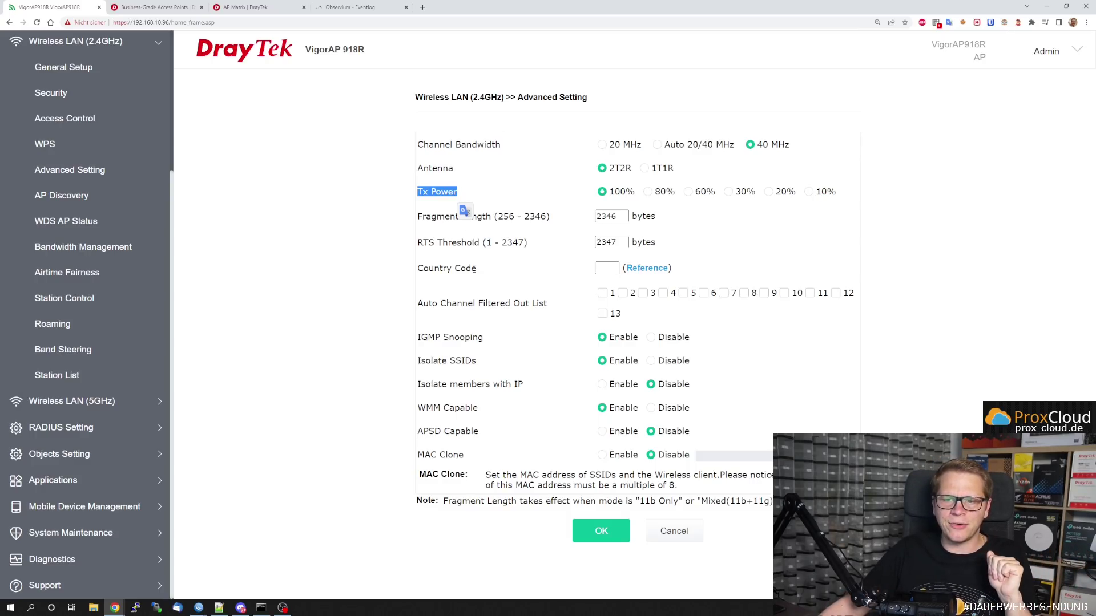
drag(474, 269, 420, 271)
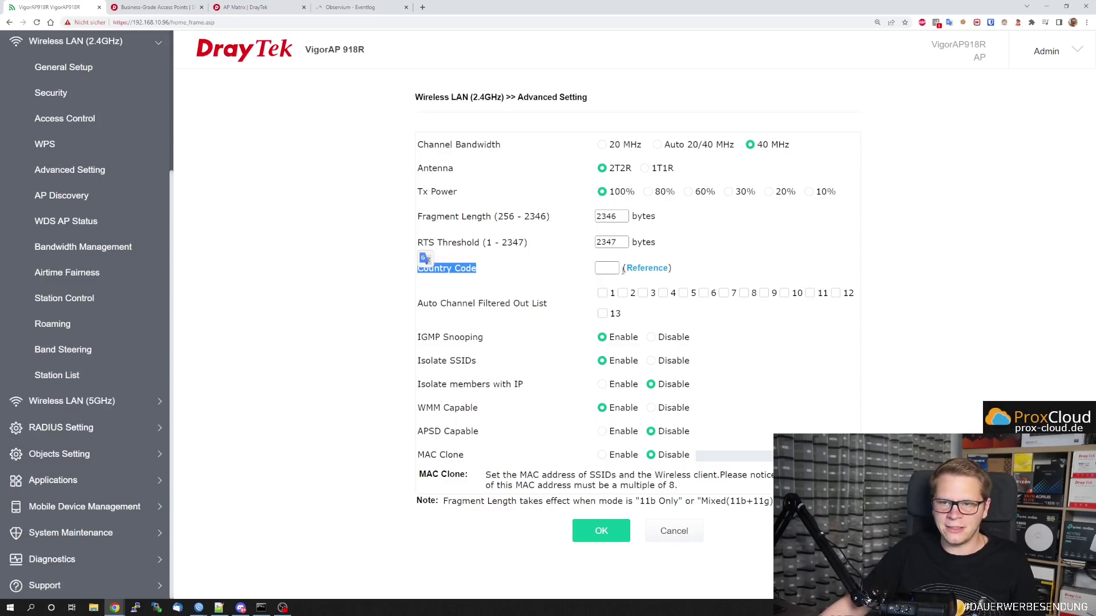
Open the country code reference, examine the ISO 3166-1 alpha-2 decoding table and the entries around ES, and return to the access point page.
click(646, 269)
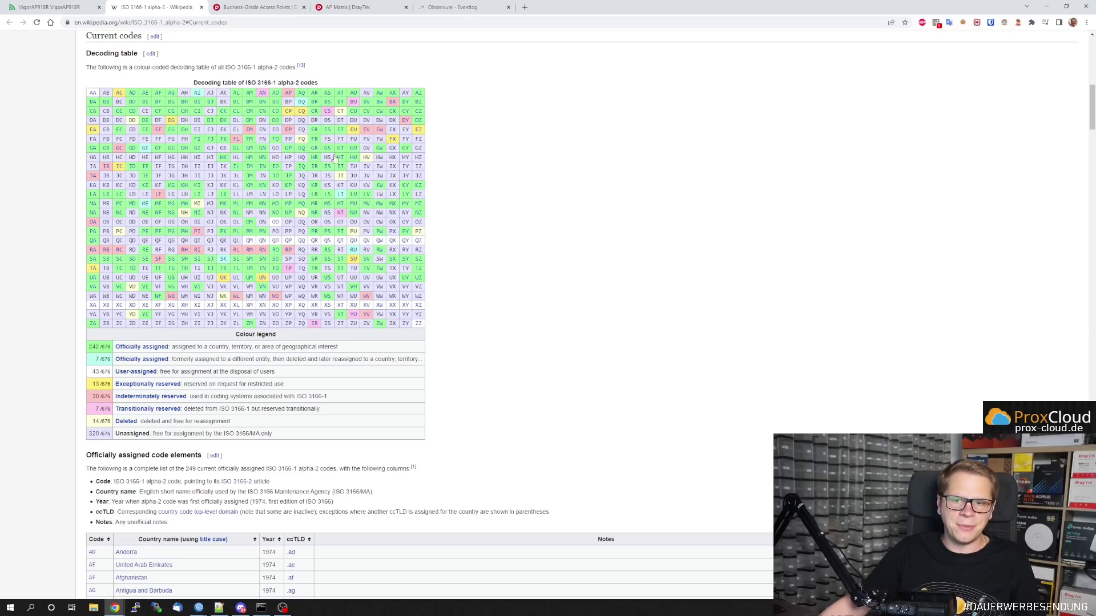
key(ctrl+plus)
key(ctrl+plus)
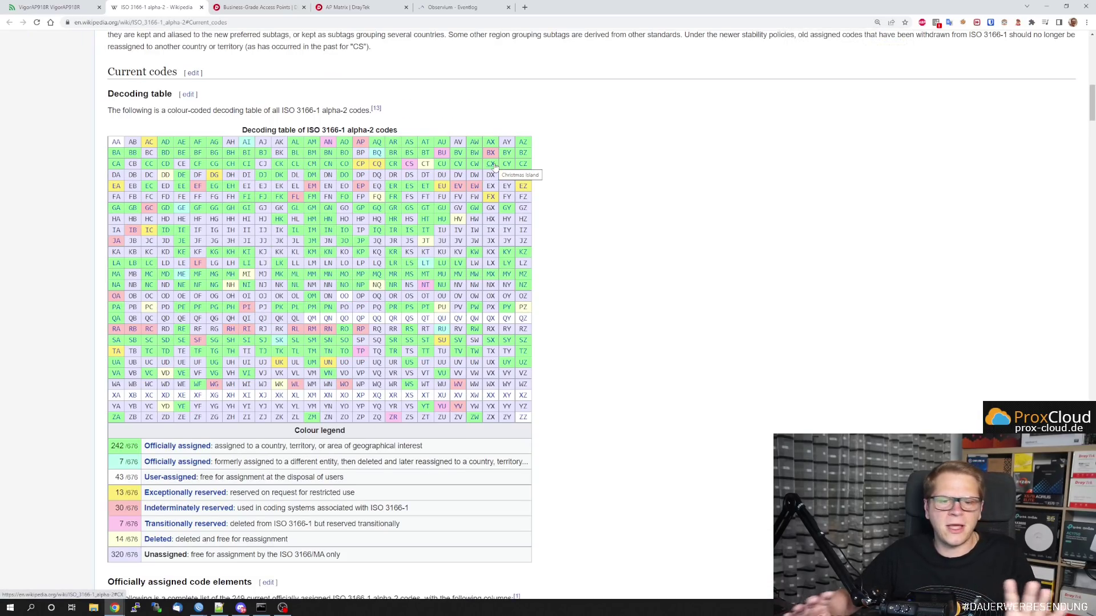
click(409, 188)
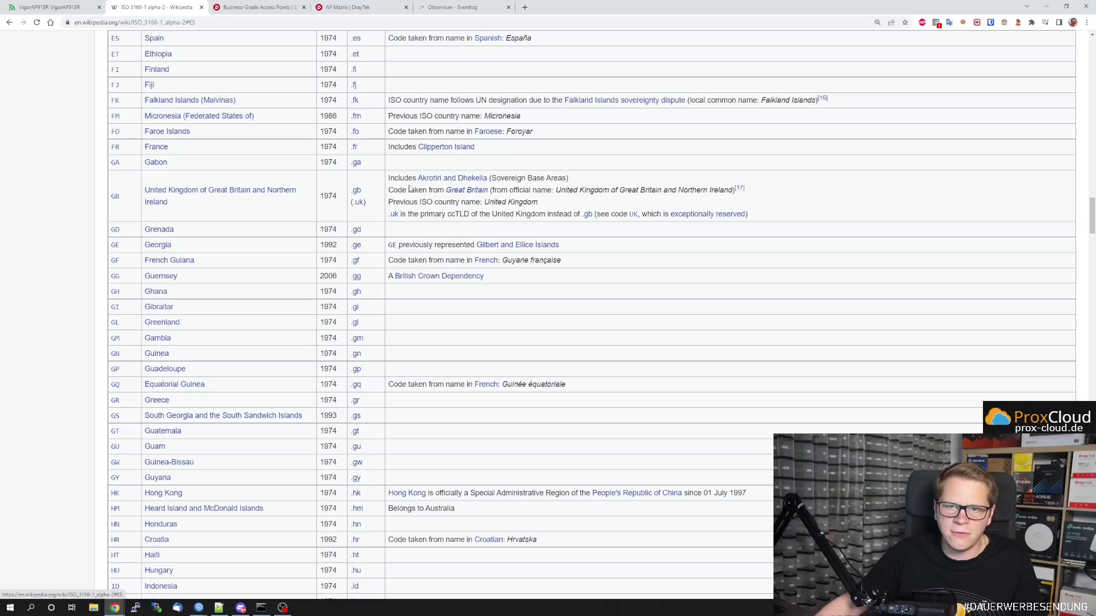
scroll(230, 201, up, 3)
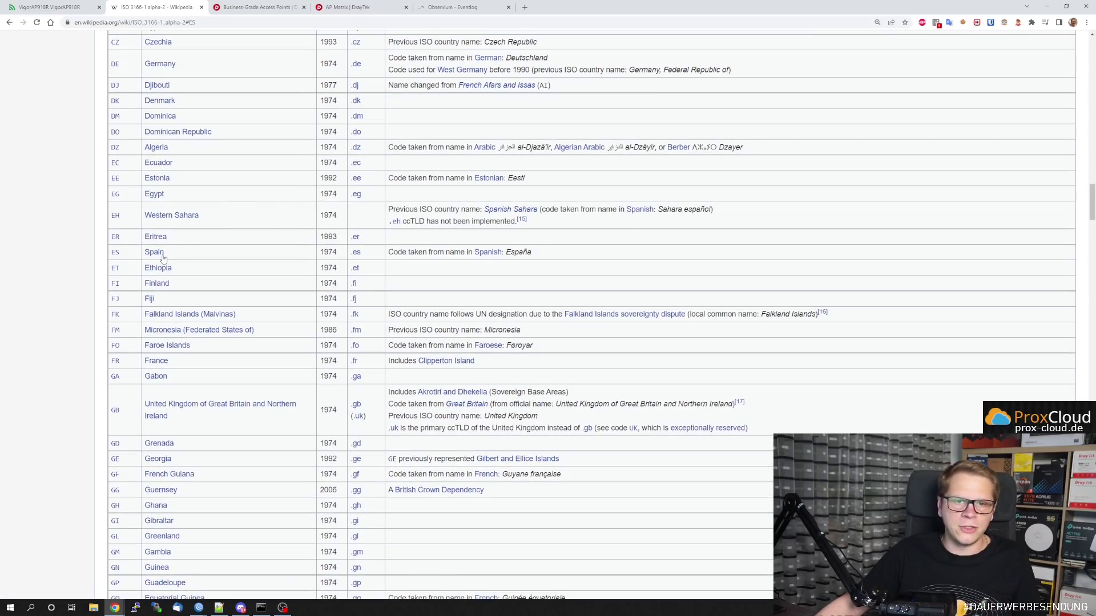
scroll(245, 278, up, 20)
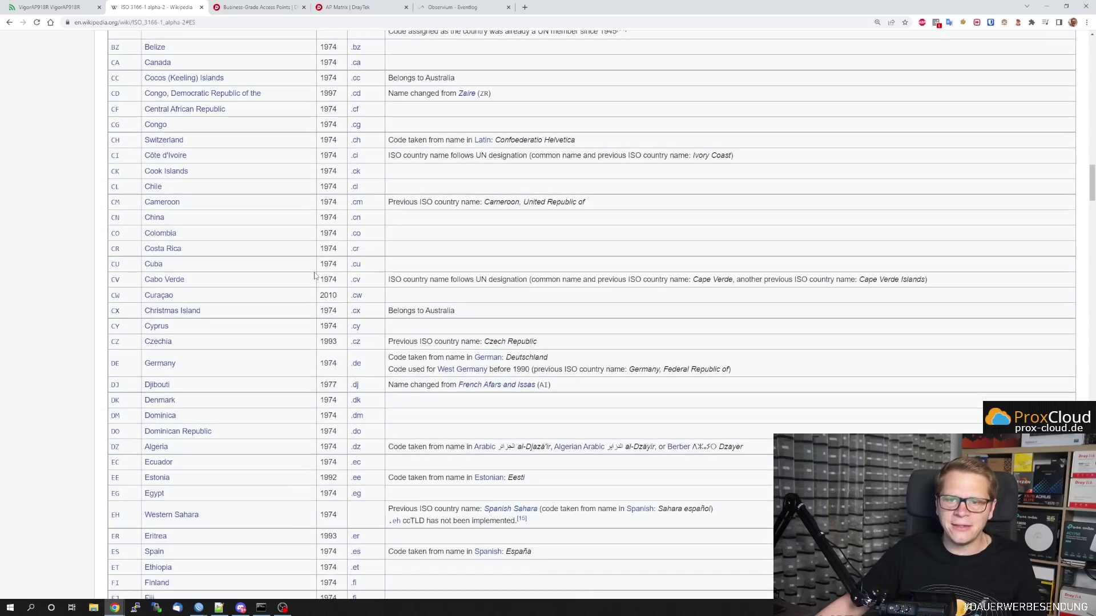
scroll(404, 362, up, 4)
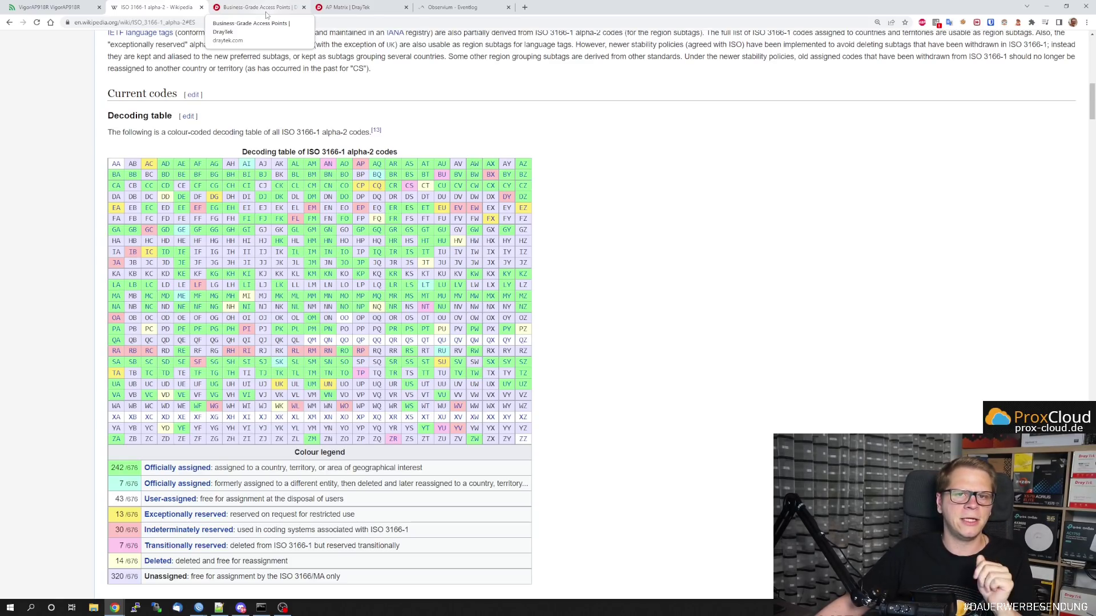
click(51, 7)
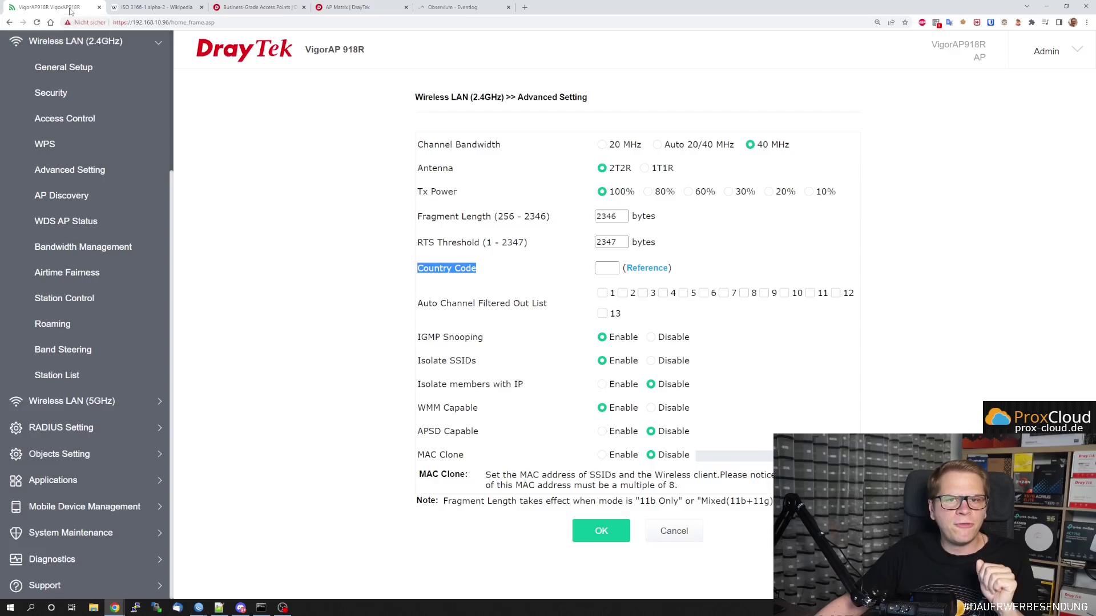
Review the Country Code and Auto Channel Filtered Out List settings by highlighting their labels.
click(488, 271)
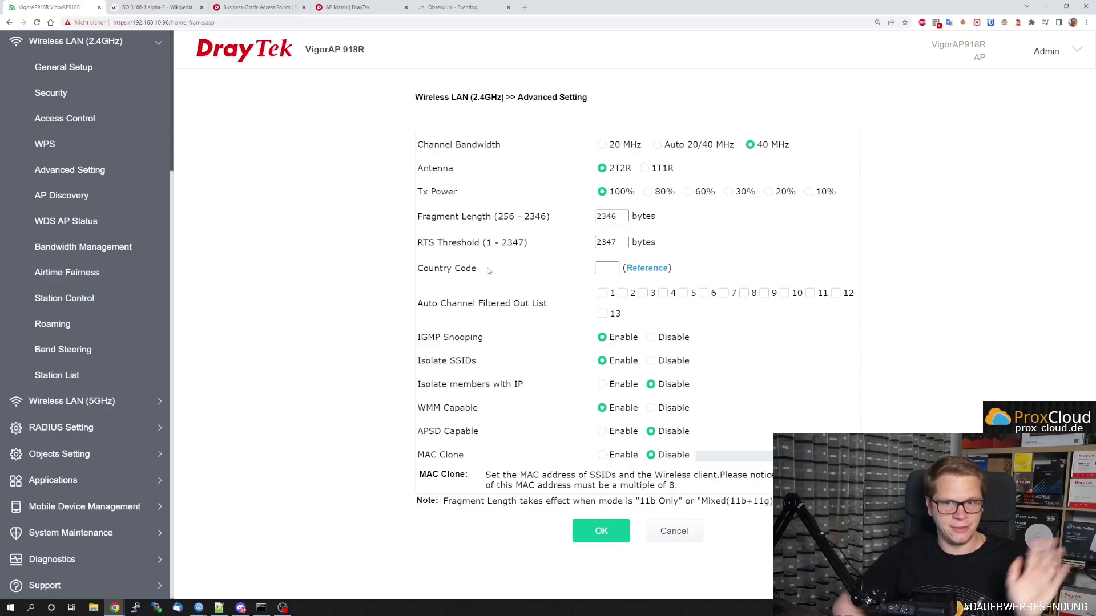
drag(481, 271, 428, 267)
click(504, 273)
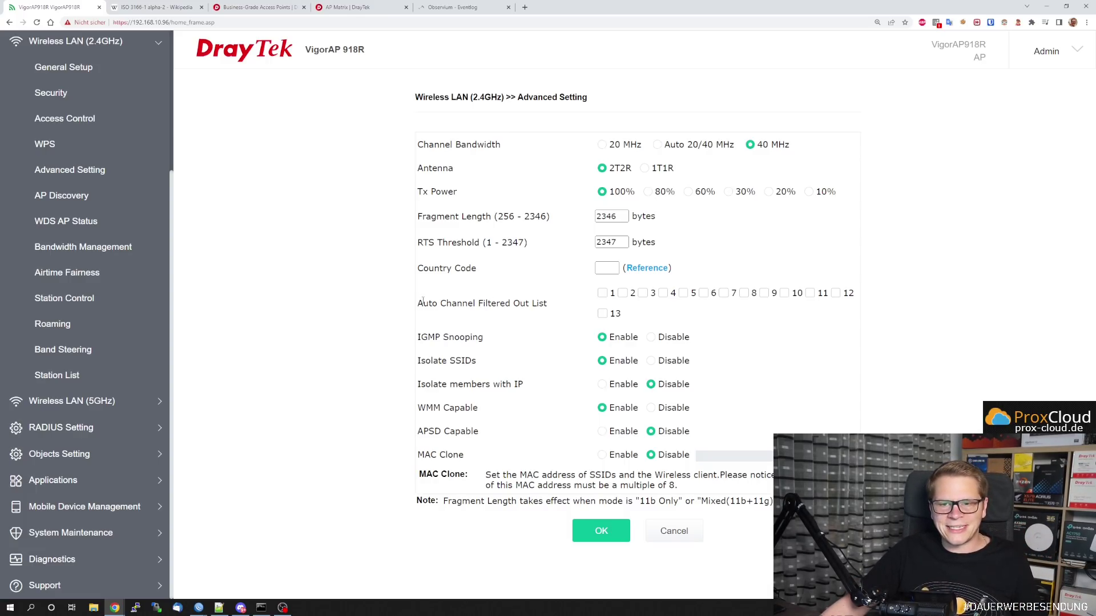
drag(422, 304, 531, 303)
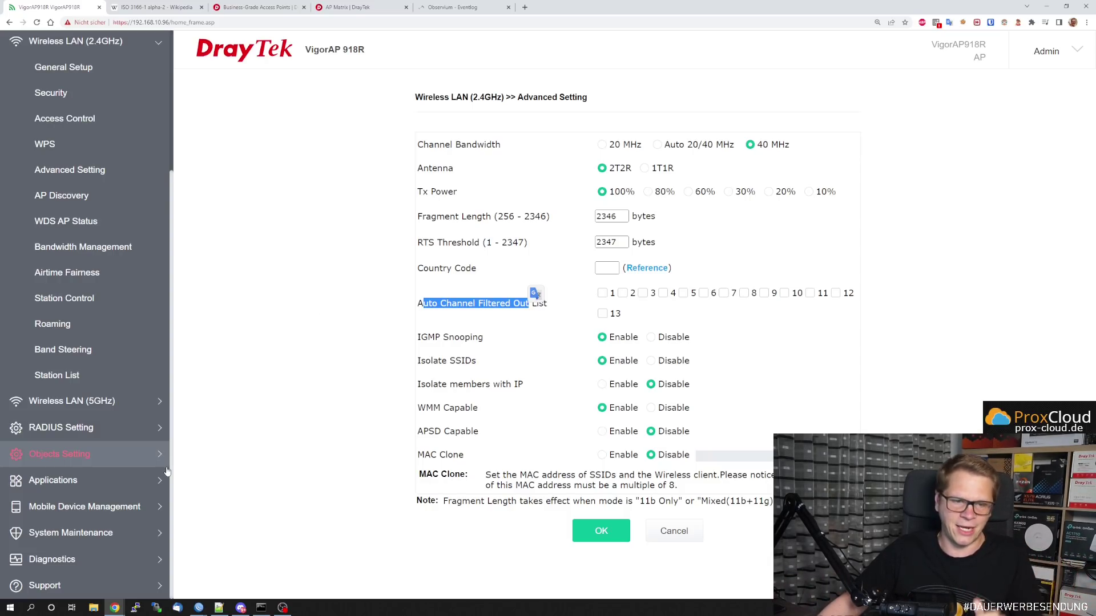
View the Interference Monitor under Diagnostics, checking its Current Channel and All Channels views.
click(85, 558)
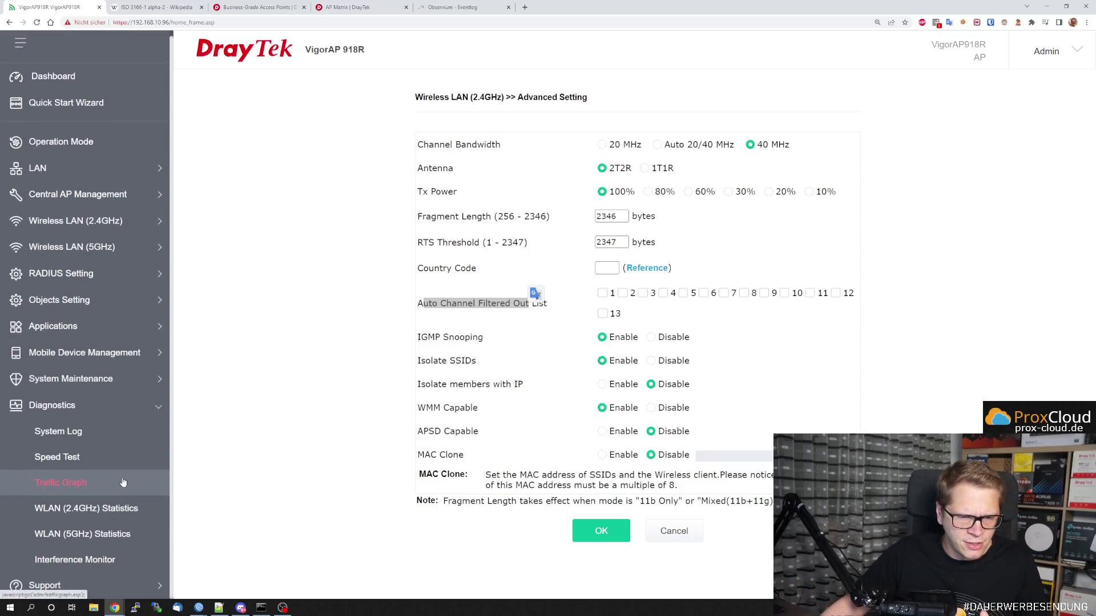
click(90, 560)
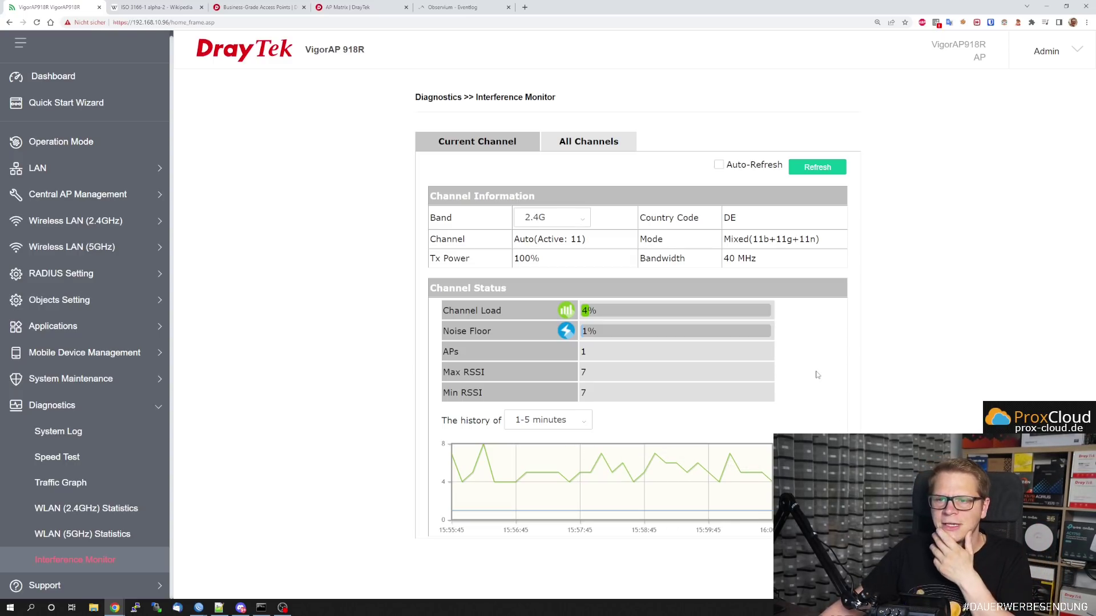
click(578, 145)
click(498, 143)
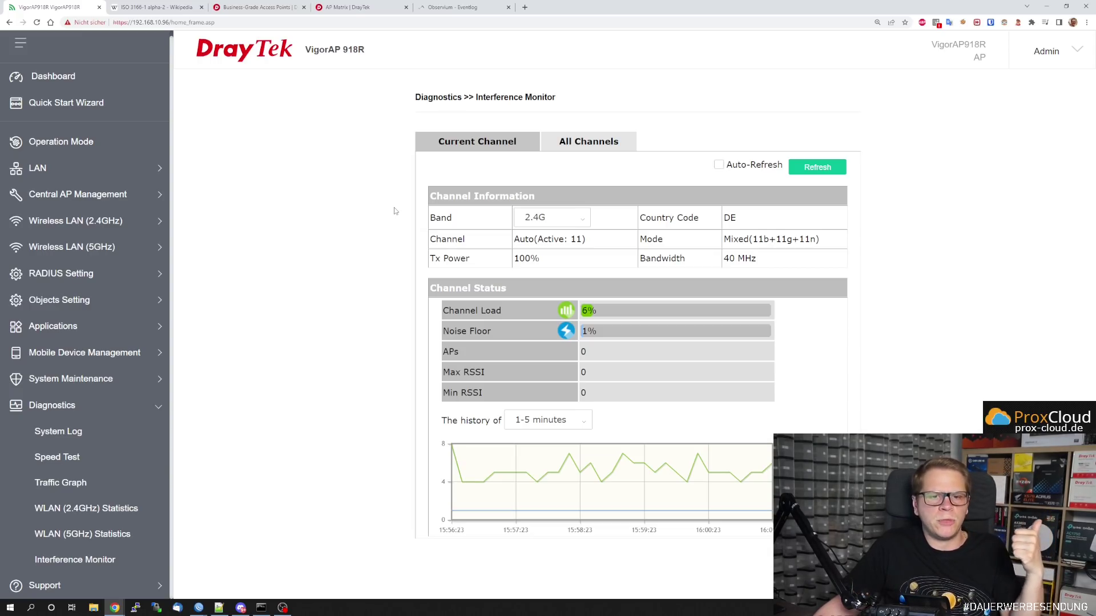
Return to the 2.4 GHz Advanced Setting page and try channel 4 in the Auto Channel Filtered Out List, clearing it again.
click(158, 215)
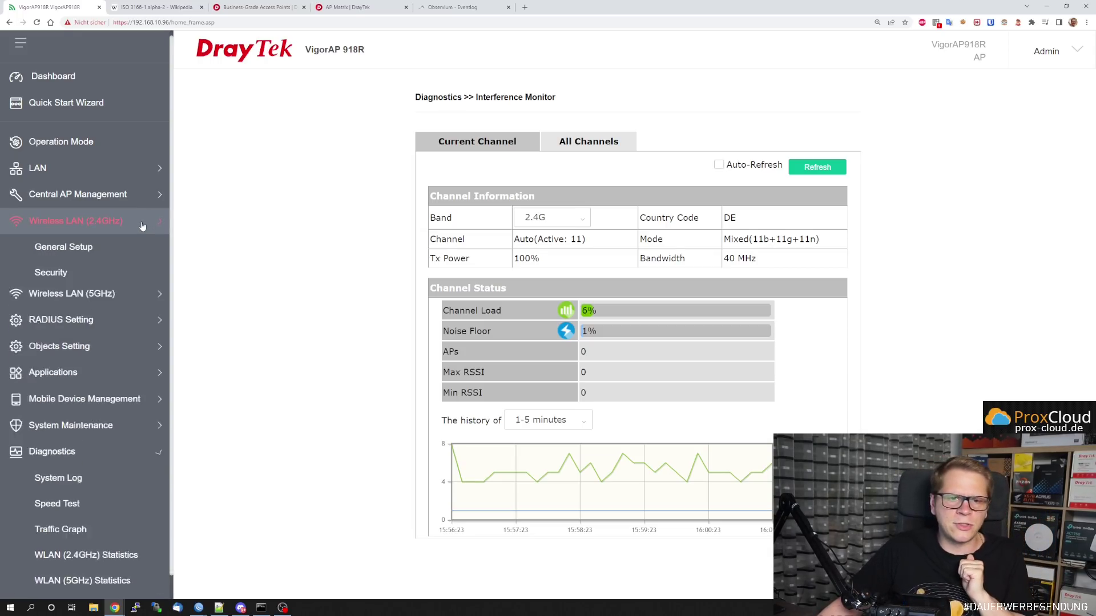
click(89, 354)
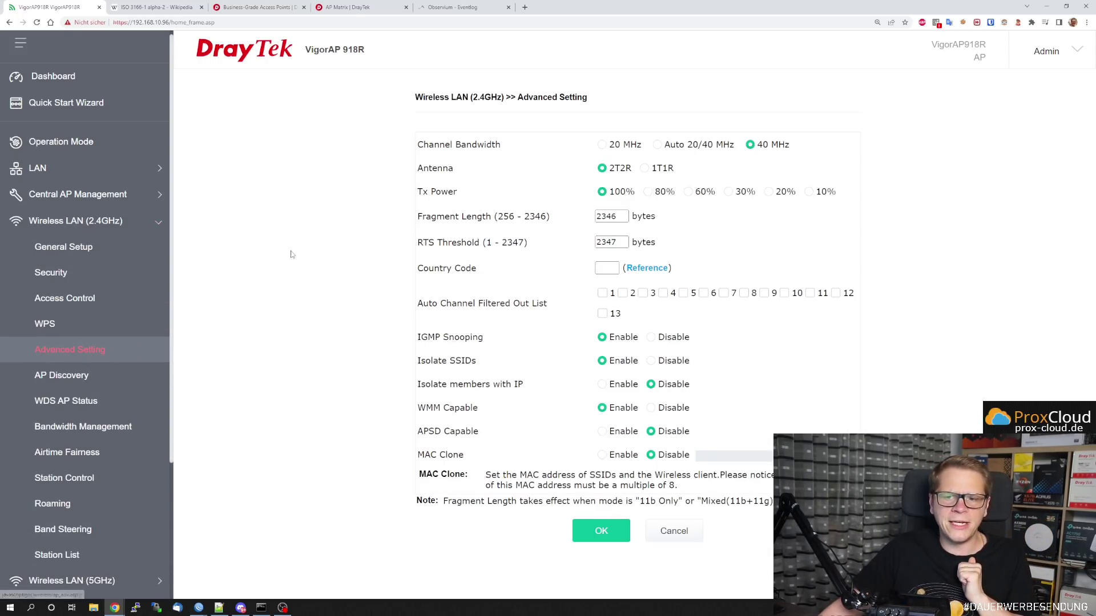
click(663, 293)
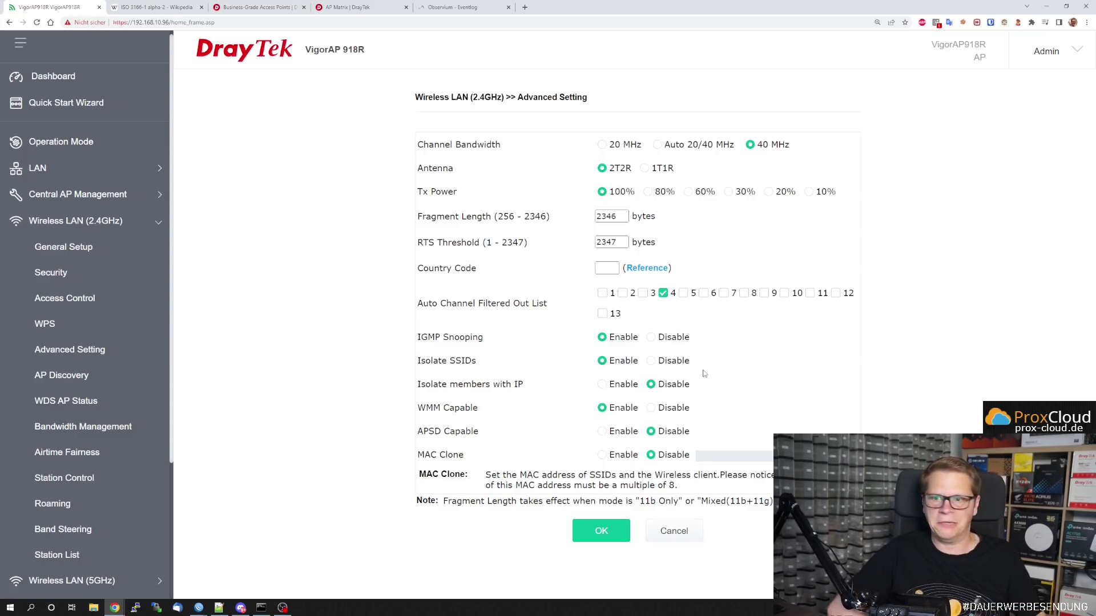
click(662, 293)
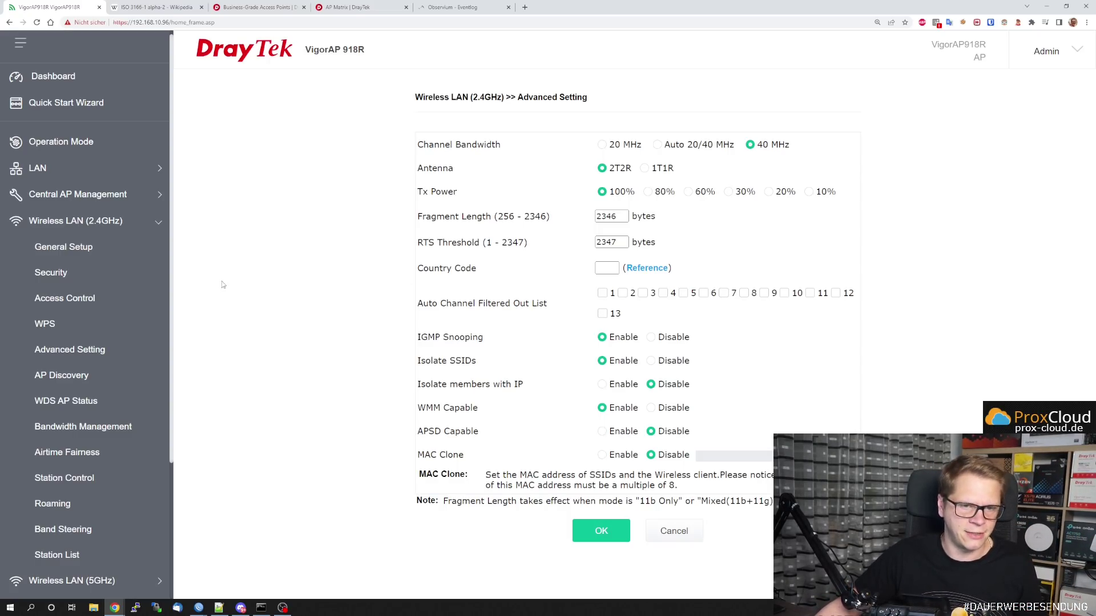
Examine the access points in 2.4 GHz AP Discovery, highlighting signal percentages in the RSSI column, and view the WDS AP Status page.
click(62, 375)
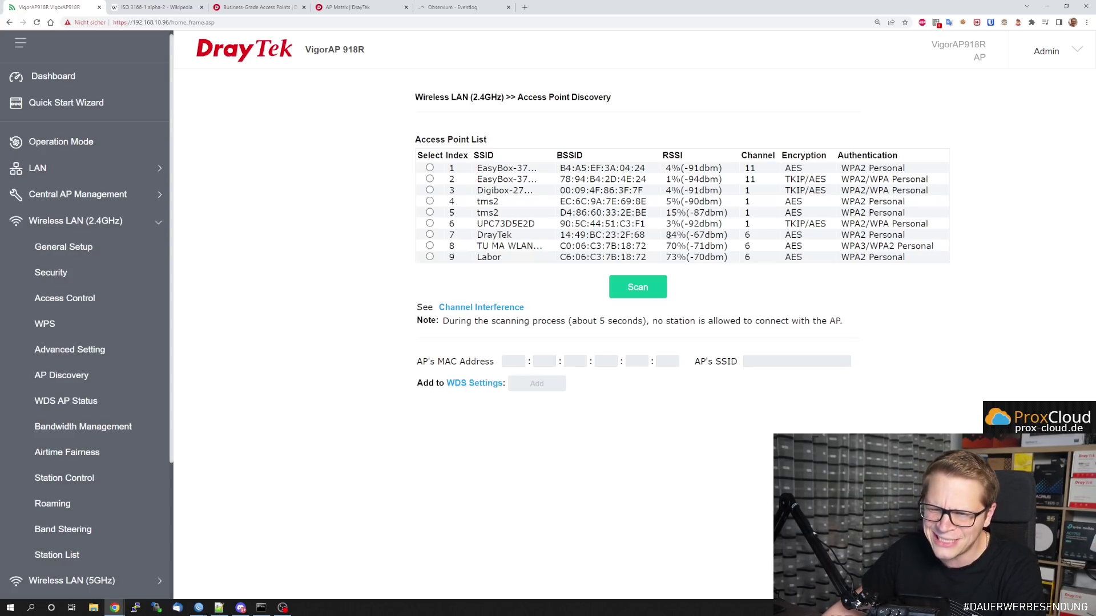
drag(667, 234, 689, 235)
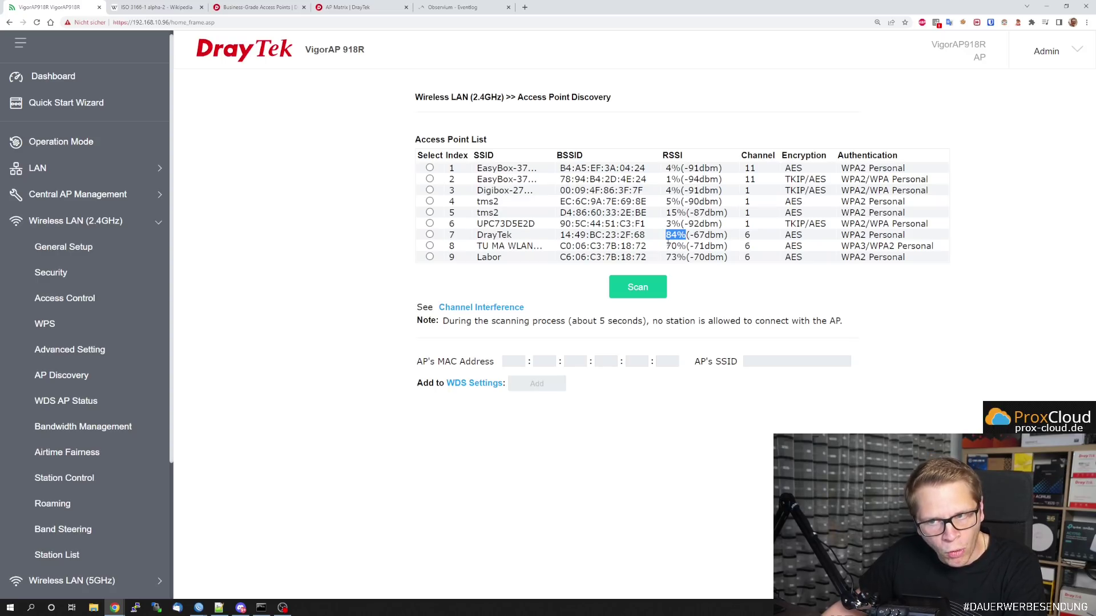
drag(666, 246, 686, 246)
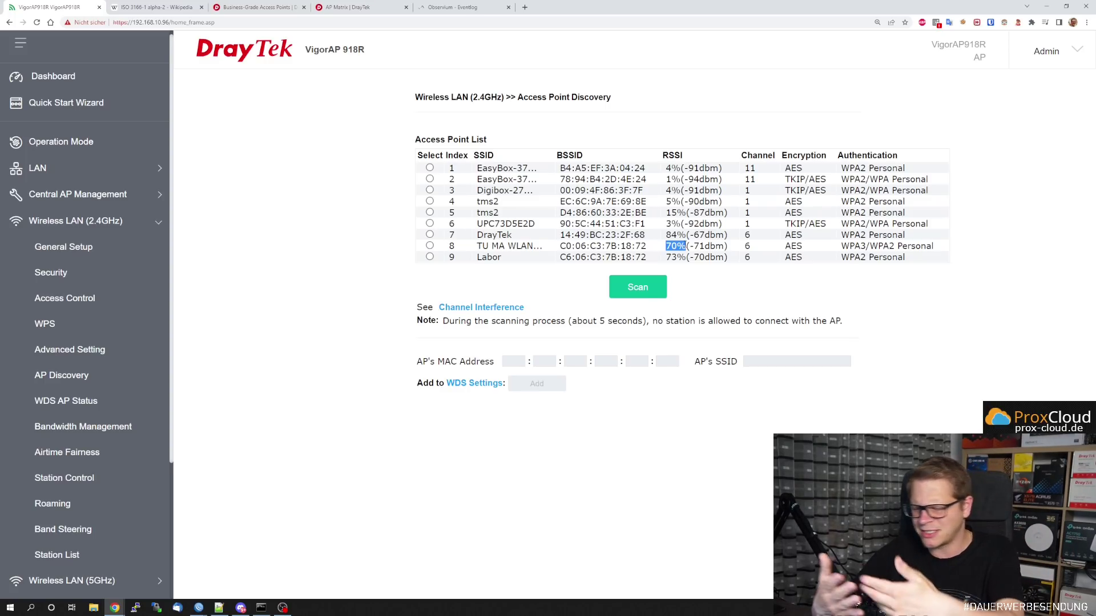
click(102, 402)
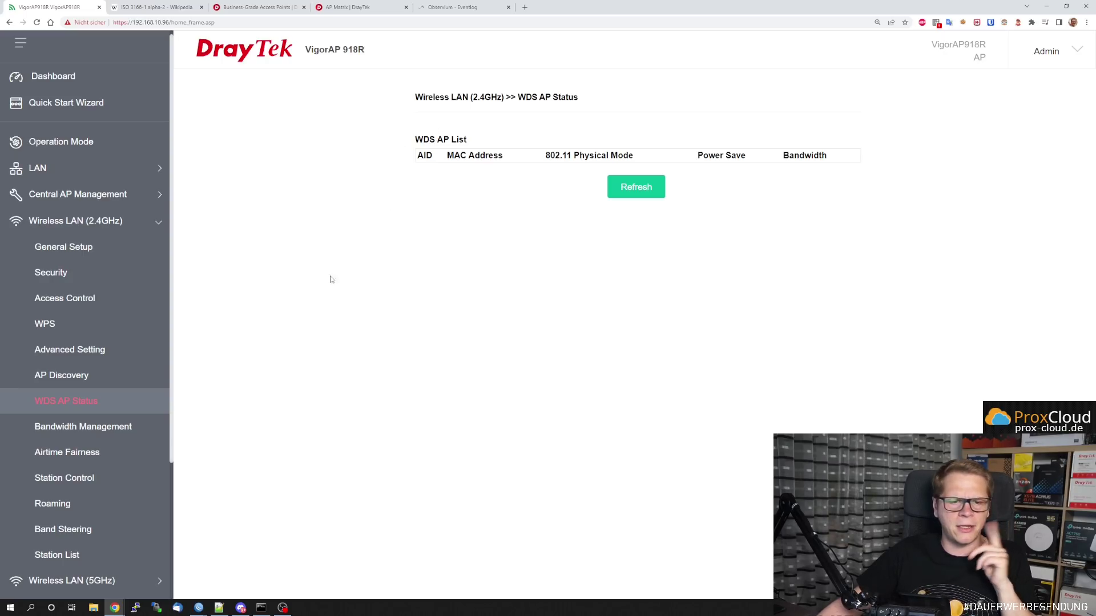
View the 2.4 GHz Bandwidth Management page, highlighting the Auto Adjustment option, and open the Airtime Fairness page.
click(127, 425)
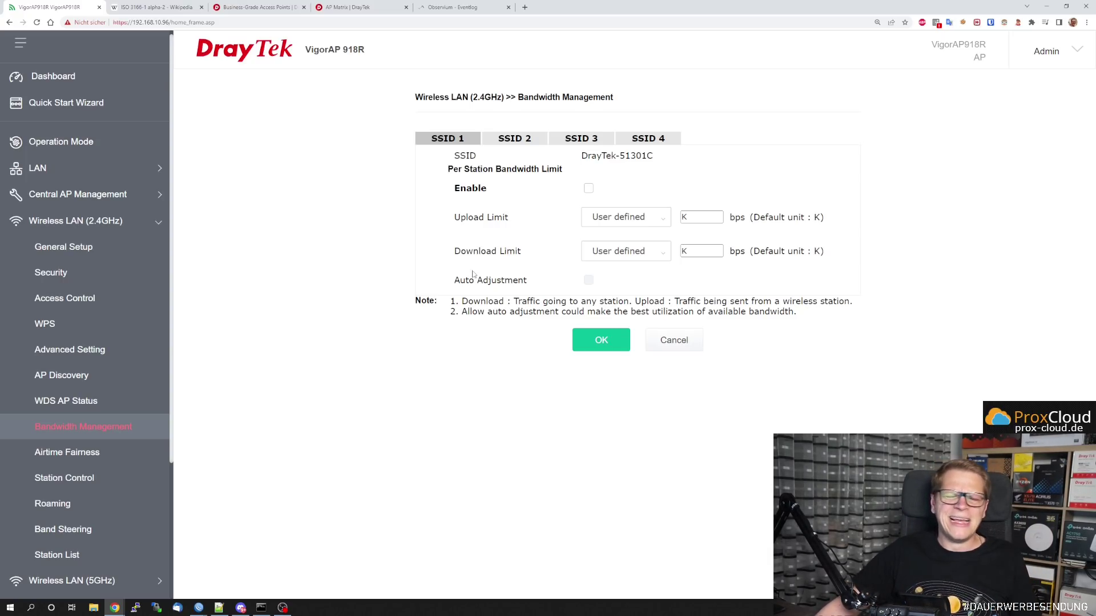
drag(460, 279, 504, 283)
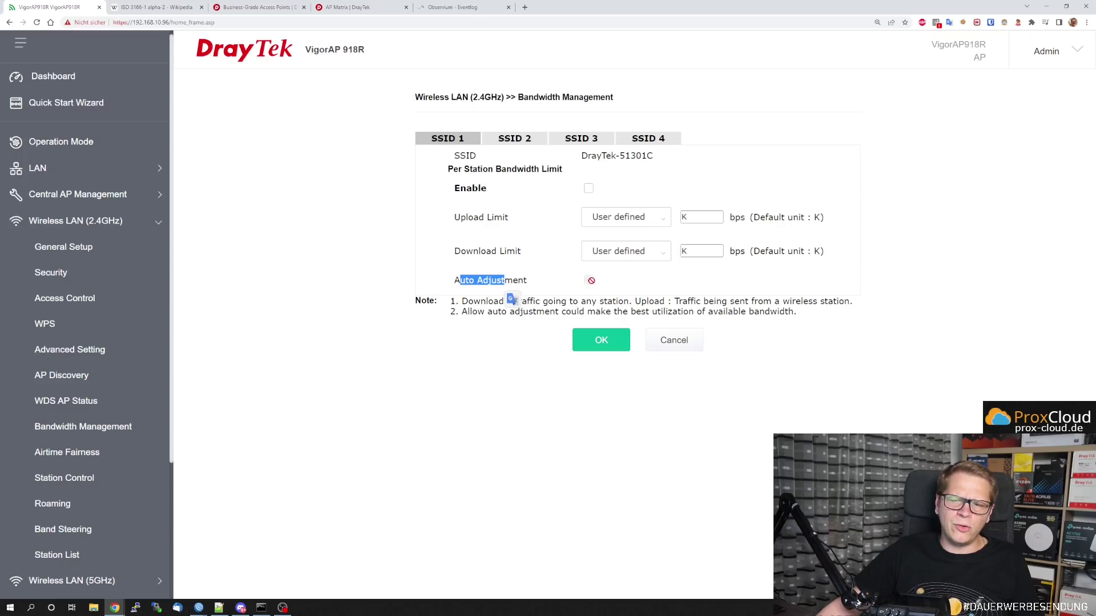
click(547, 276)
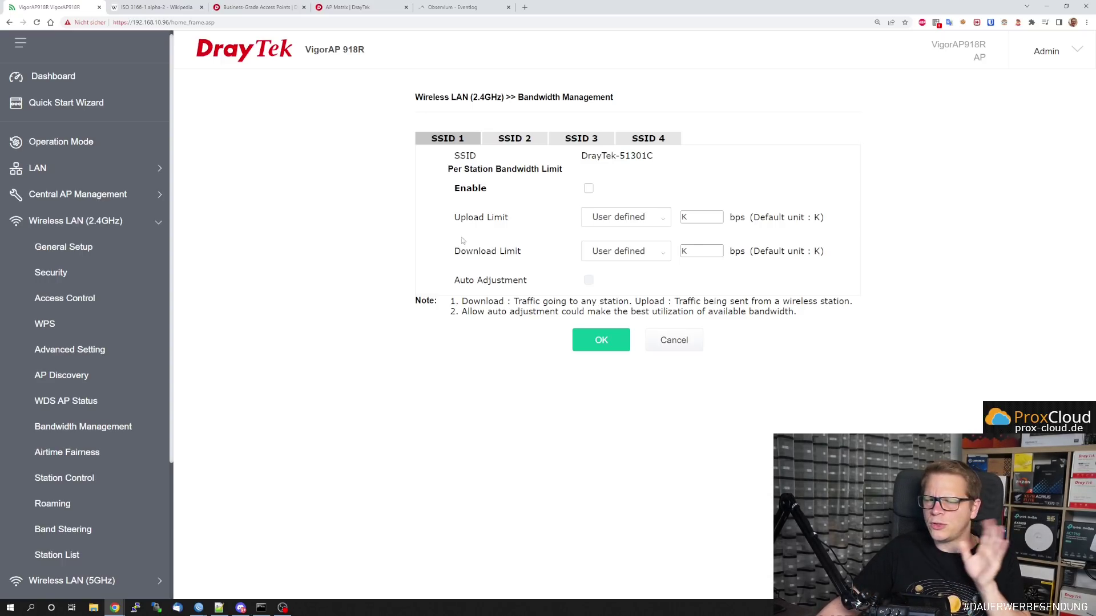
scroll(132, 355, down, 1)
click(96, 411)
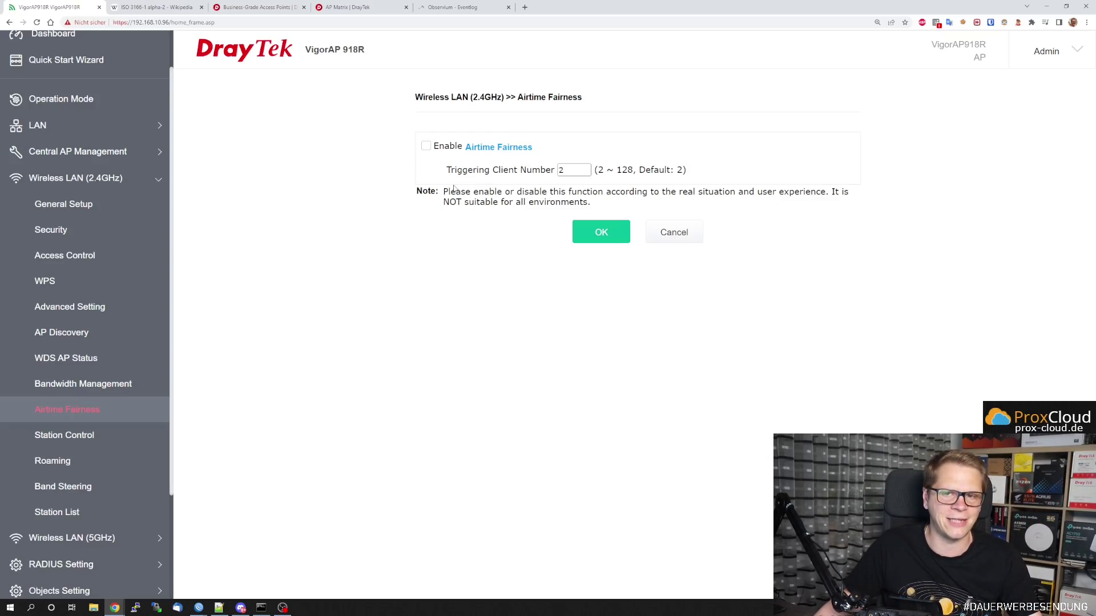
In 2.4 GHz Station Control for SSID 1, set the Connection Time to 4 hours and the Reconnection Time to 1 day.
click(132, 436)
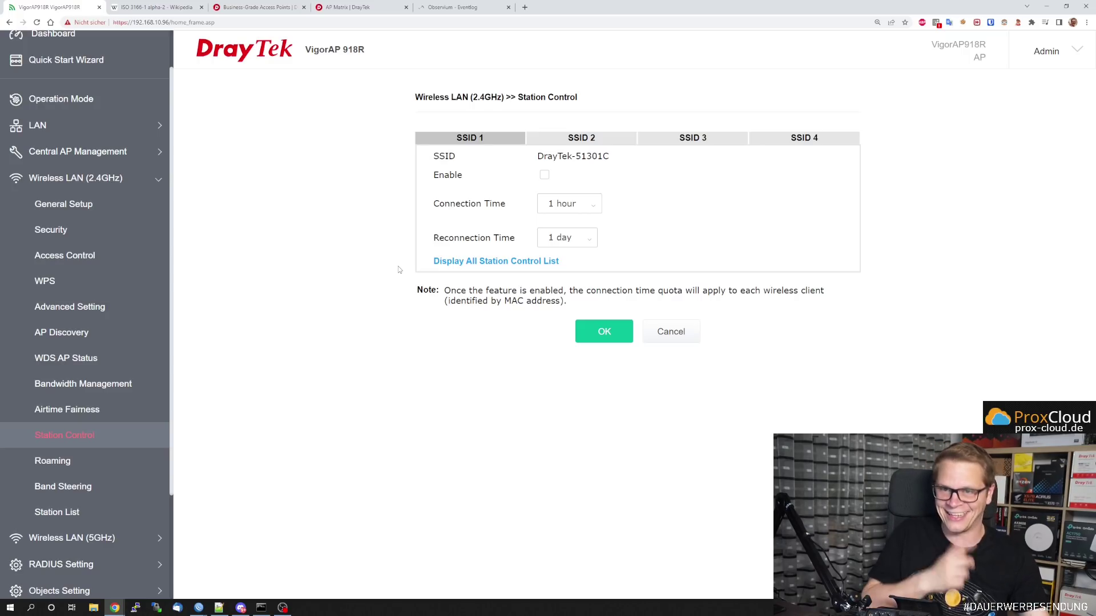
click(570, 203)
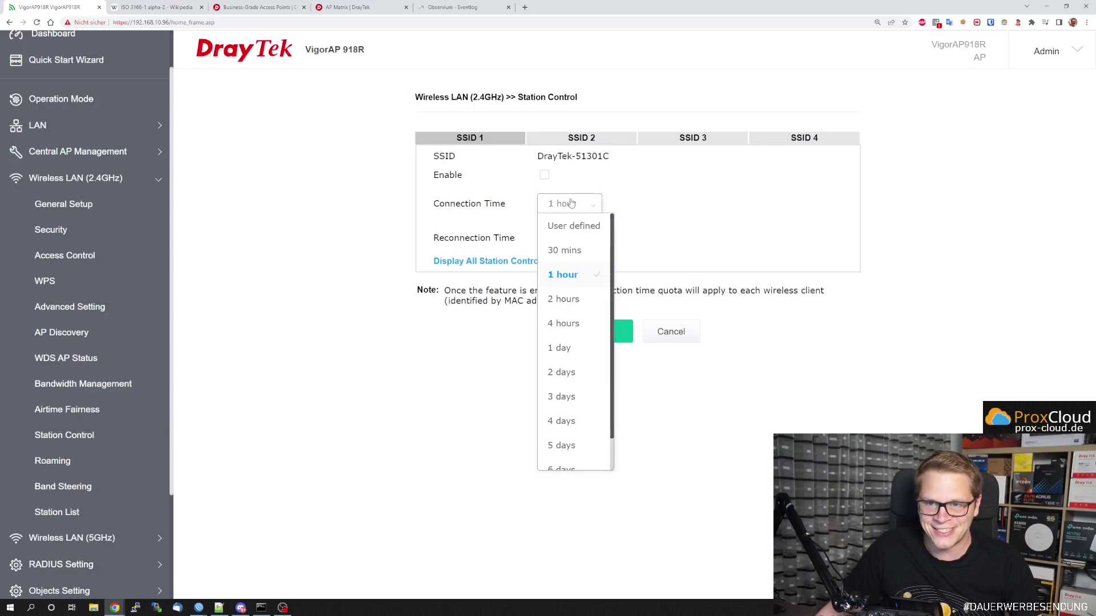
click(575, 321)
click(596, 241)
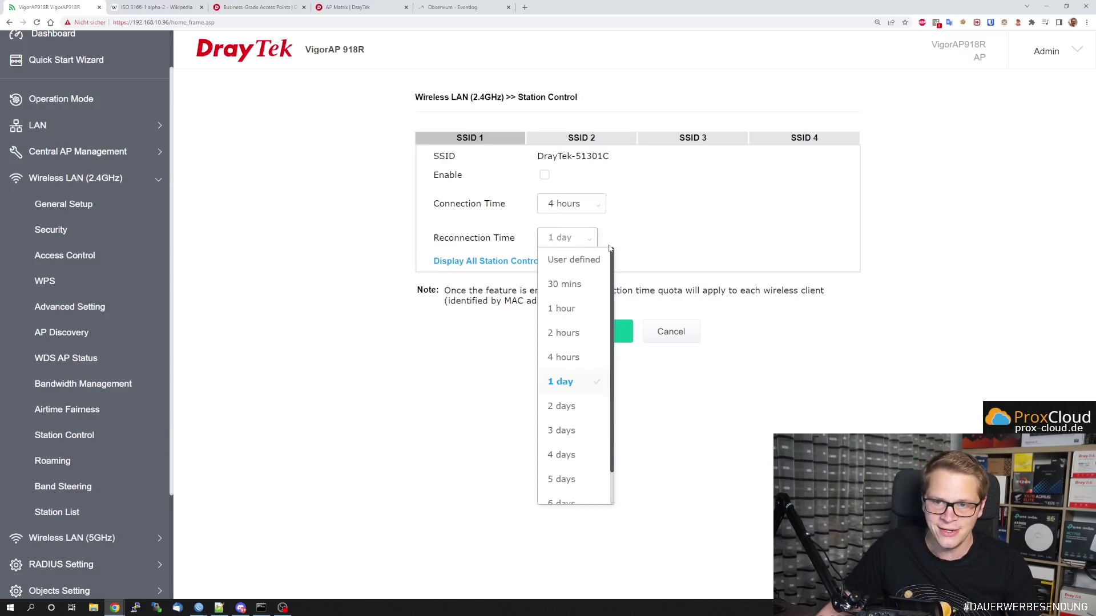
click(573, 380)
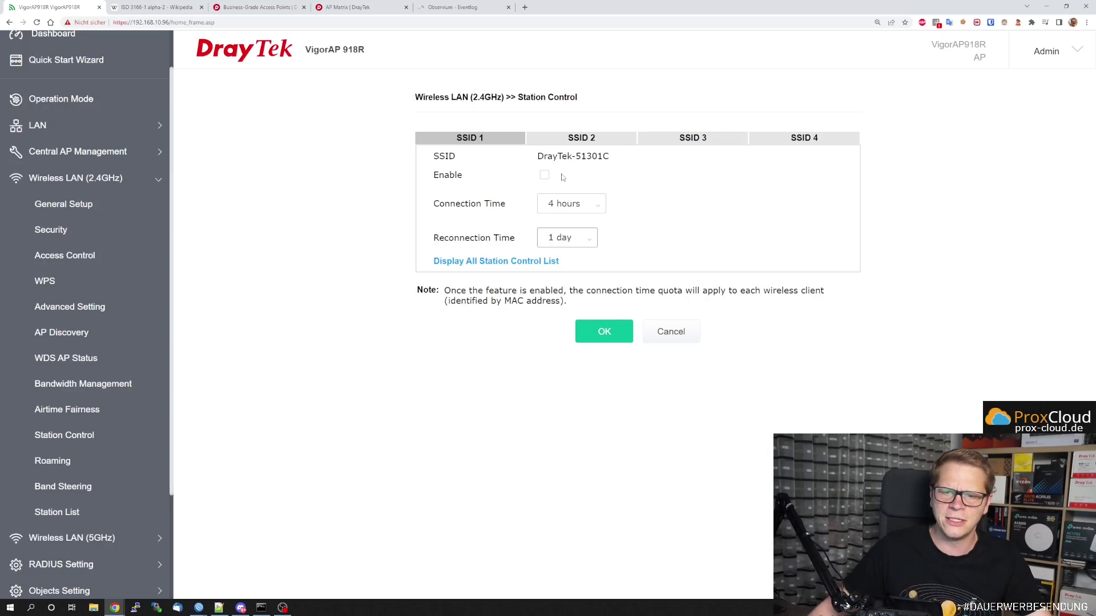
View the full 2.4 GHz Station Control list, return to Station Control, and open the 2.4 GHz Roaming settings.
click(485, 262)
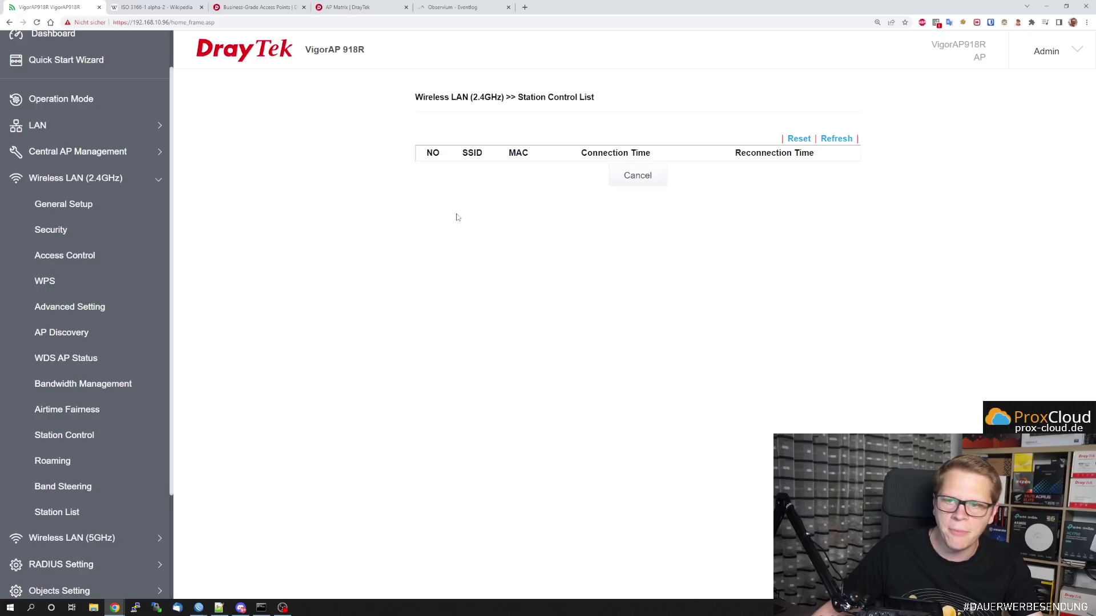
click(64, 437)
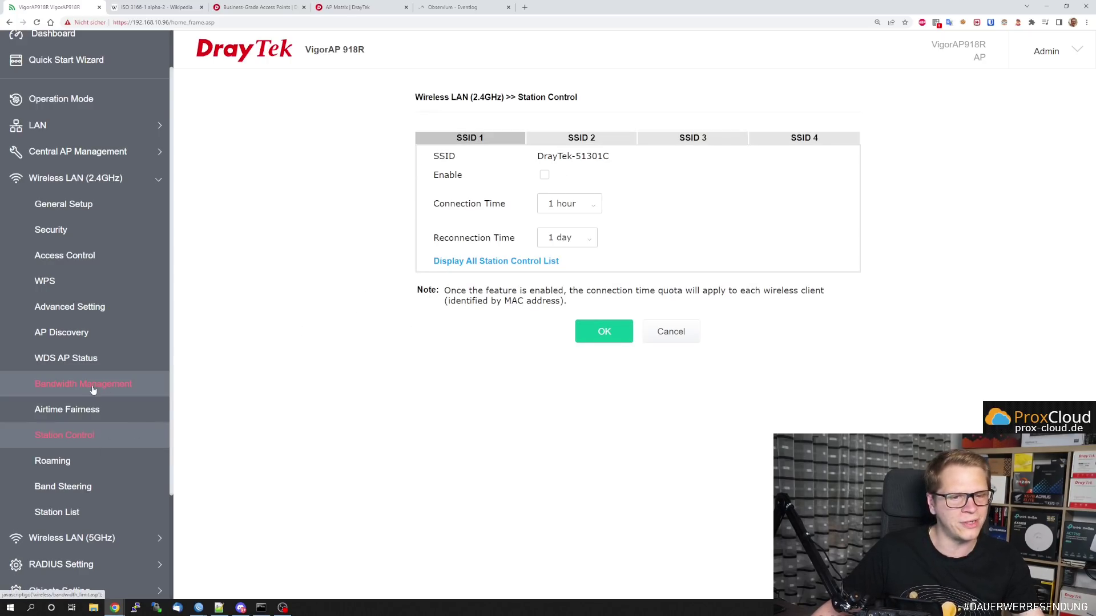
scroll(92, 383, down, 2)
click(71, 378)
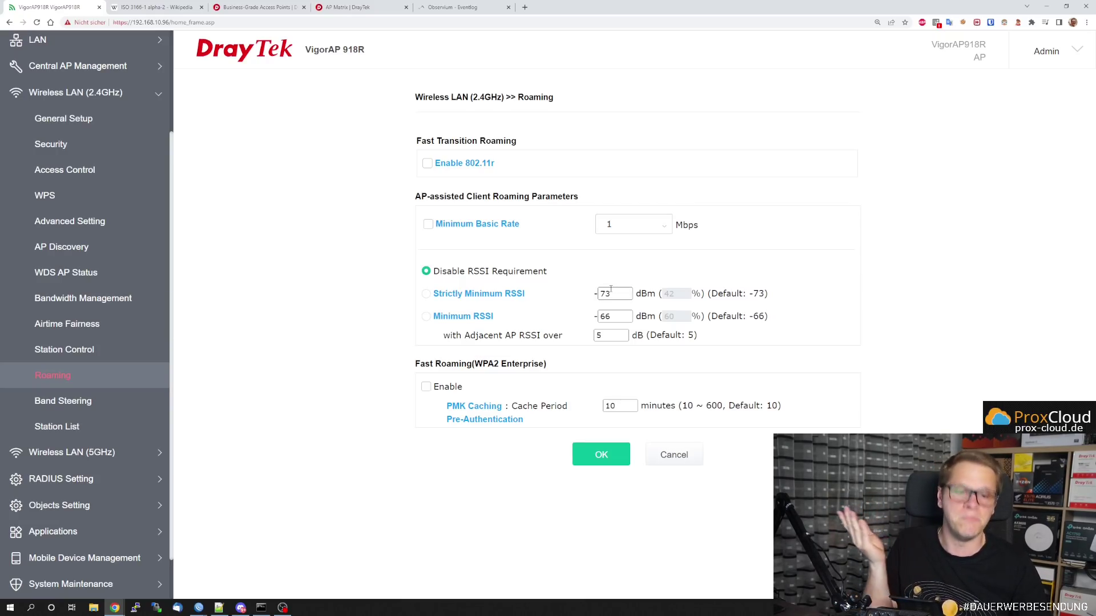
Review the 2.4 GHz Band Steering settings, consulting the DrayTek AP Matrix web page, and view the 2.4 GHz Station List.
click(101, 410)
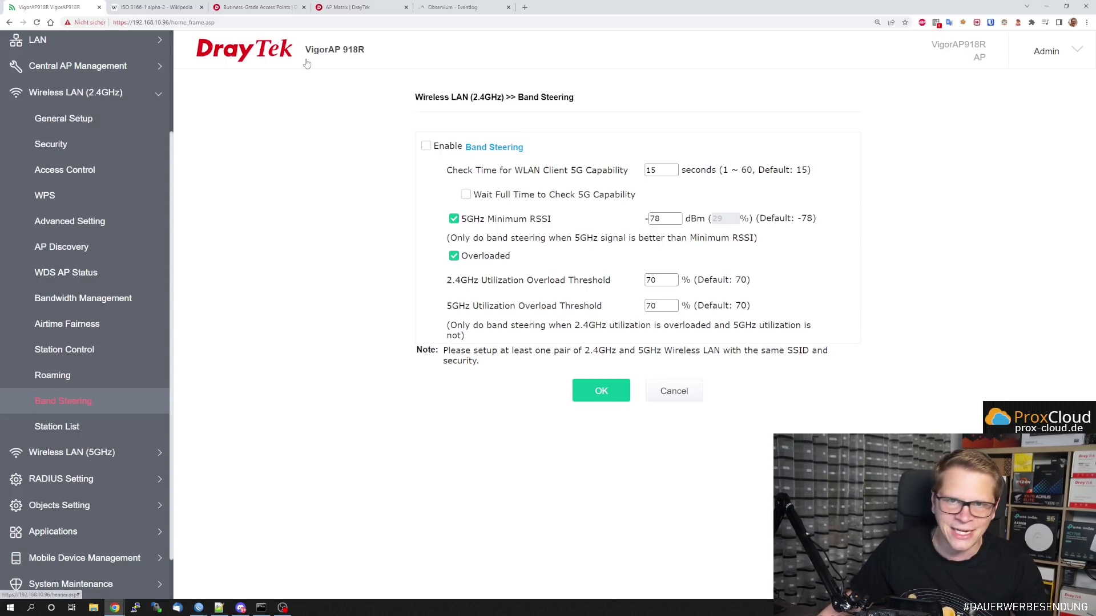
click(345, 9)
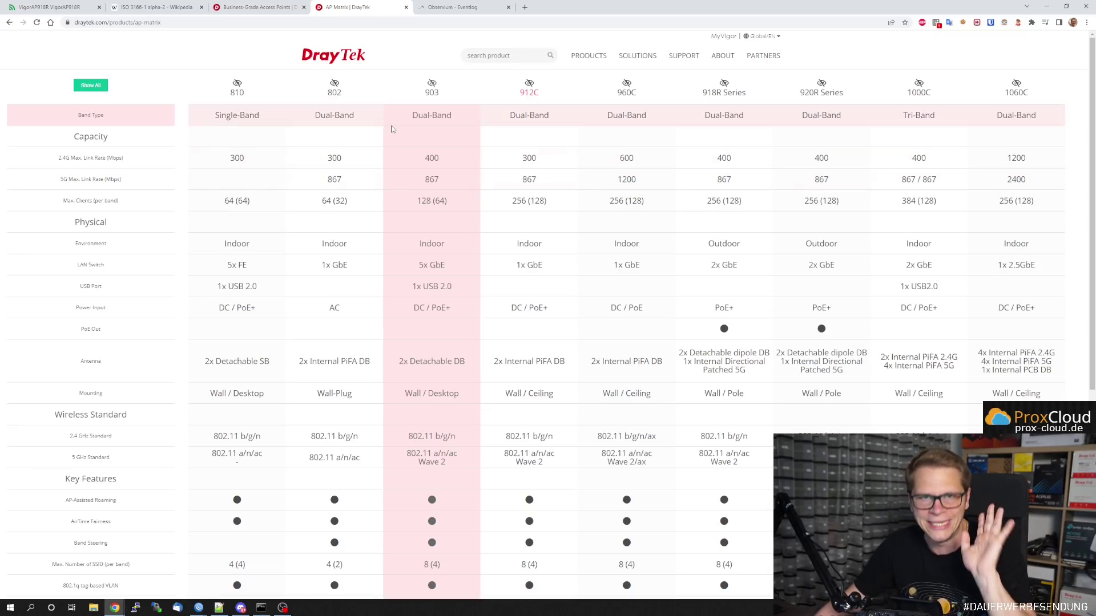
click(58, 8)
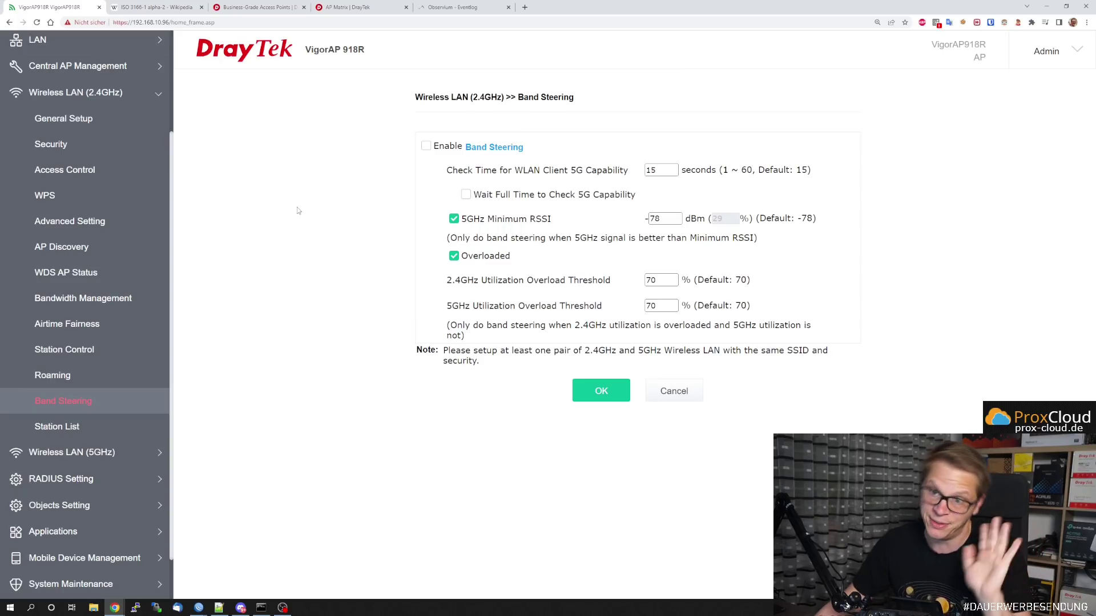
click(97, 429)
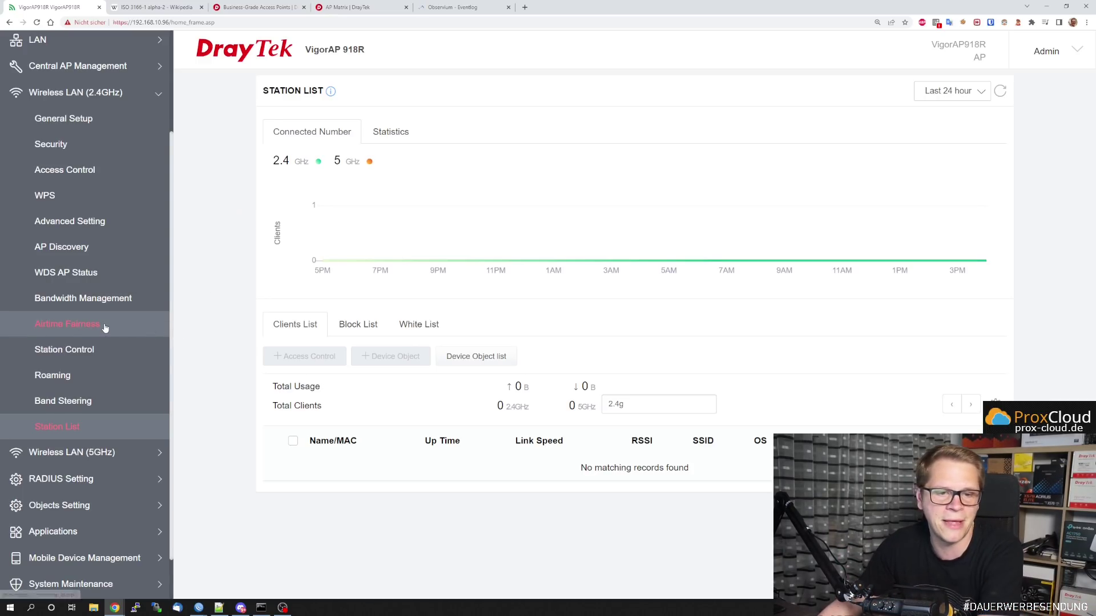
View the RADIUS Server configuration and the RADIUS Certificate Management page.
scroll(109, 342, down, 1)
click(86, 427)
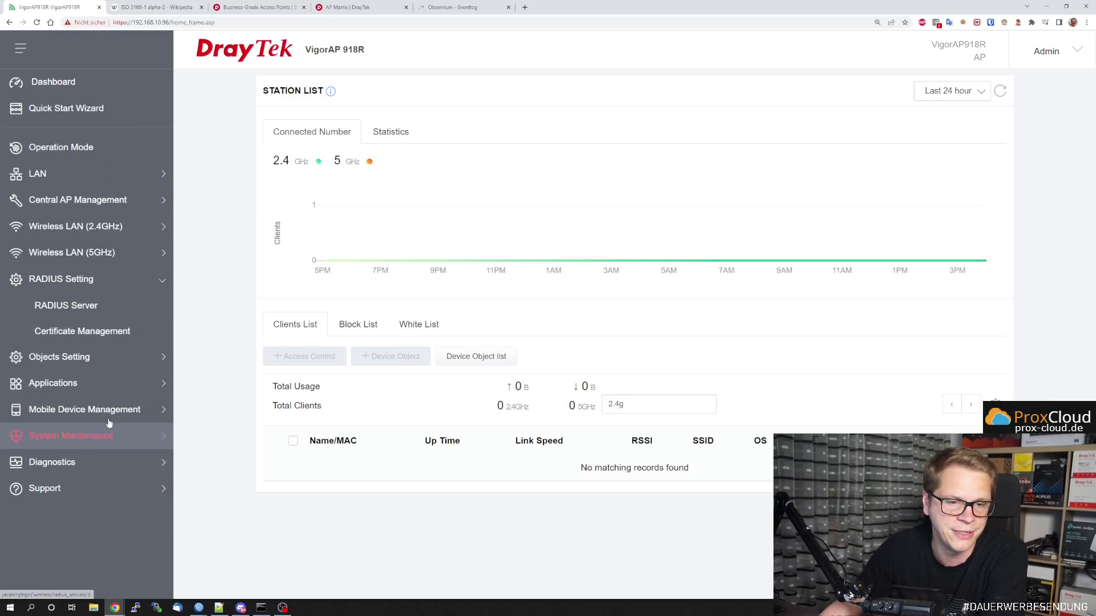
click(102, 312)
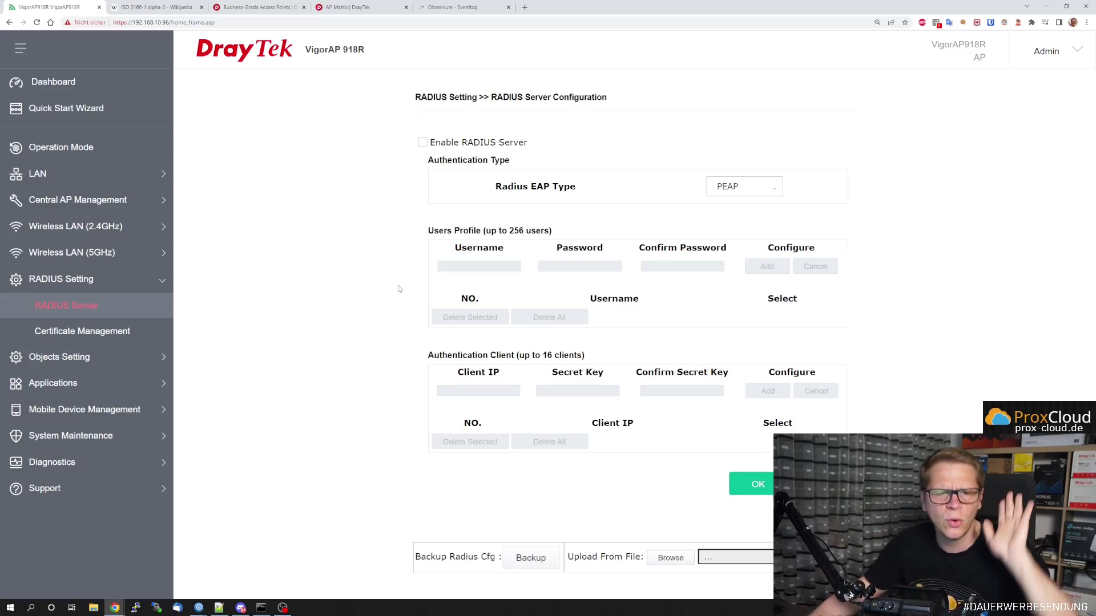
click(83, 331)
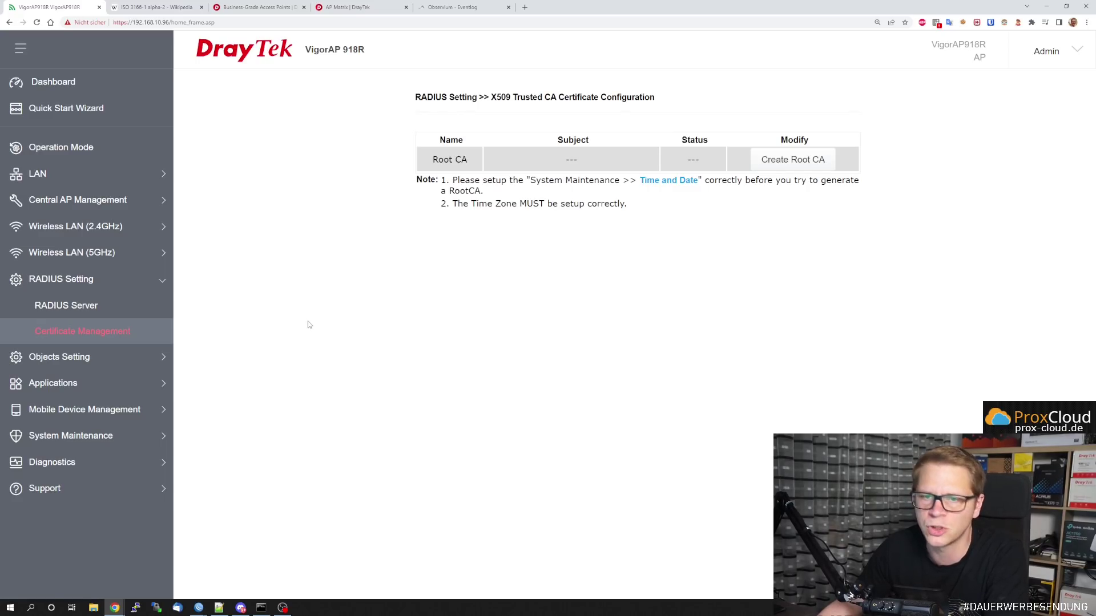
View the Schedule and Apple iOS Keep Alive application pages, highlighting port 5353 in the keep-alive description.
click(128, 359)
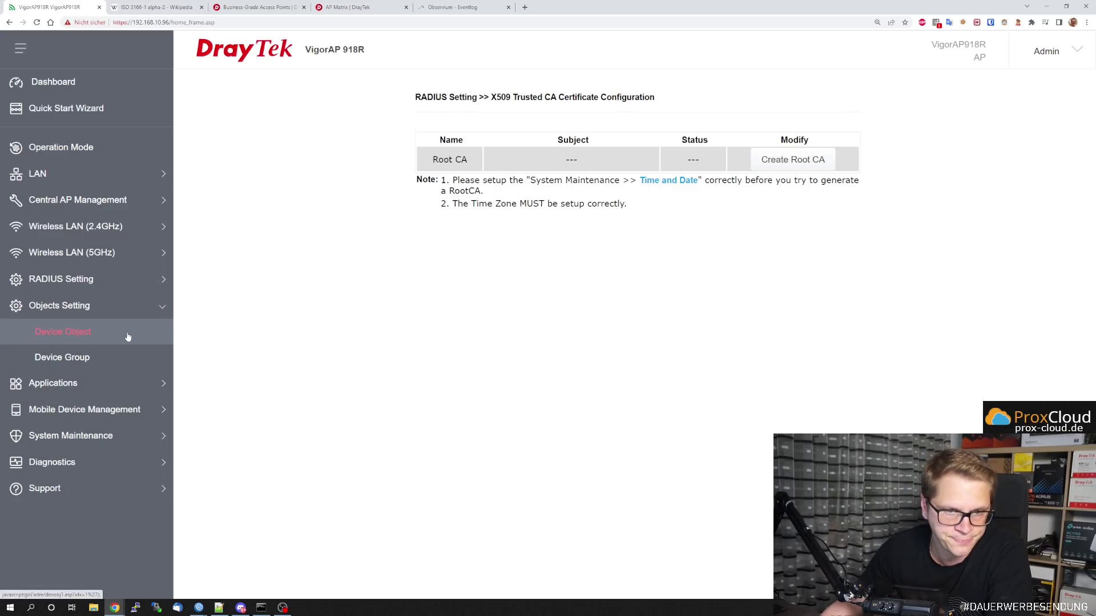
click(120, 382)
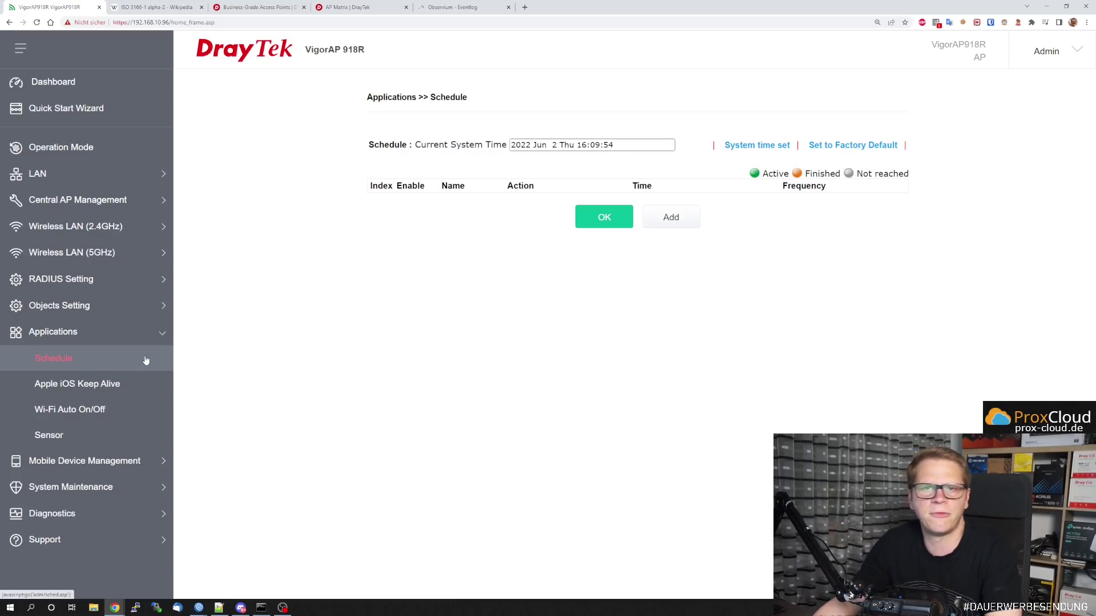
click(107, 386)
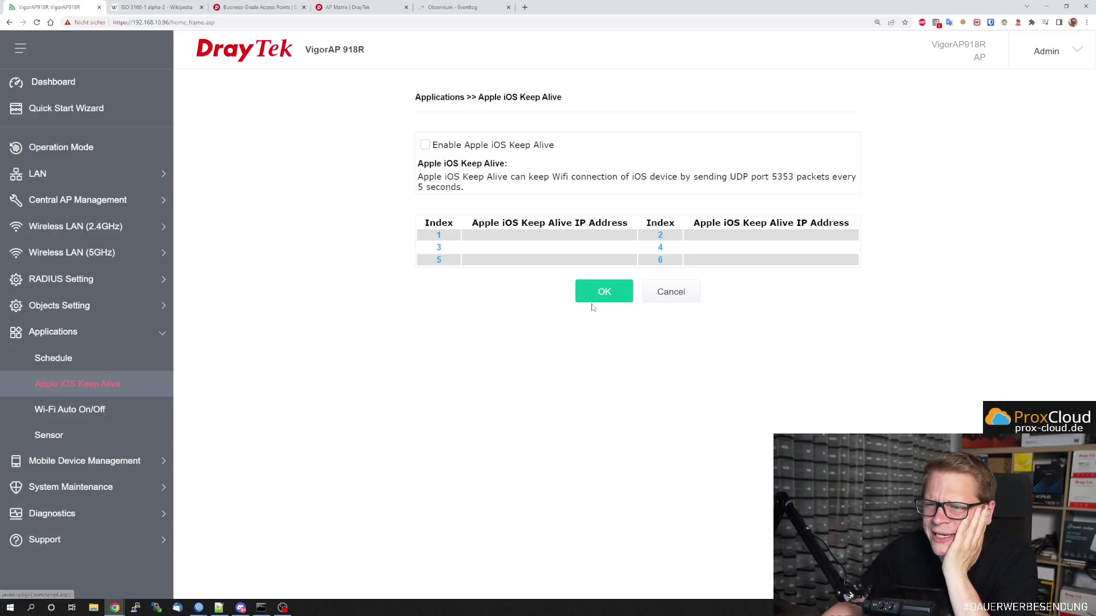
drag(755, 177, 799, 179)
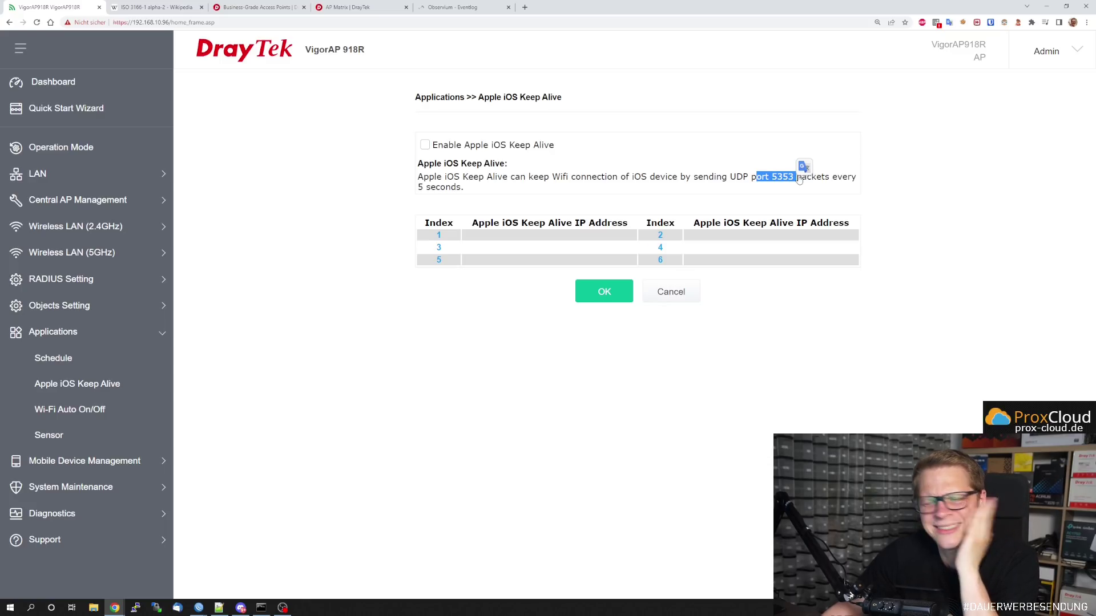
click(469, 187)
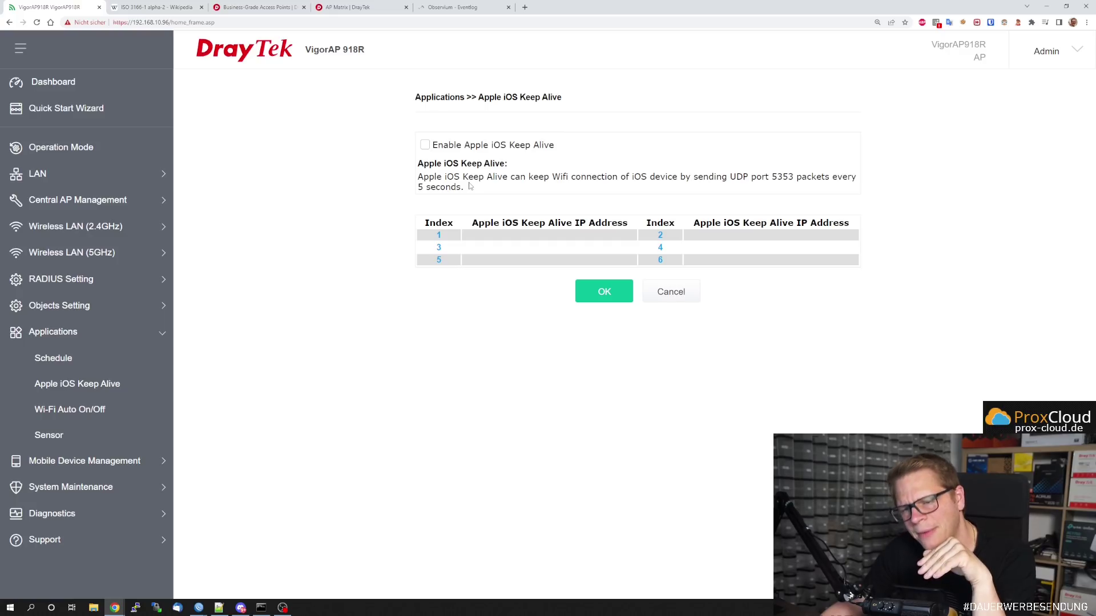
View the Wi-Fi Auto On/Off page and examine the Sensor Graph and Sensor Settings.
click(82, 418)
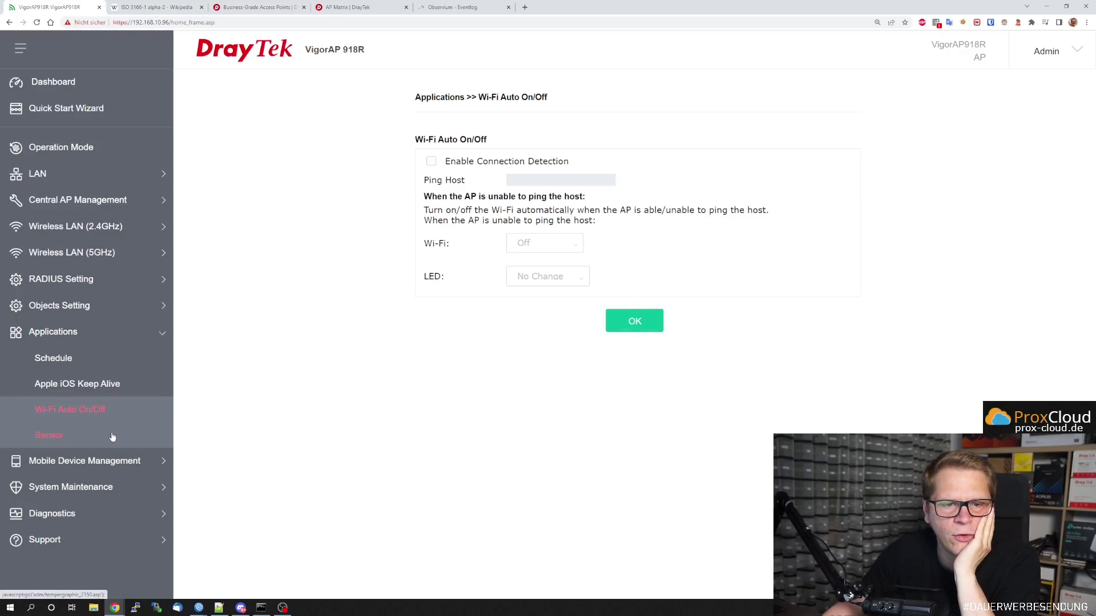
click(89, 437)
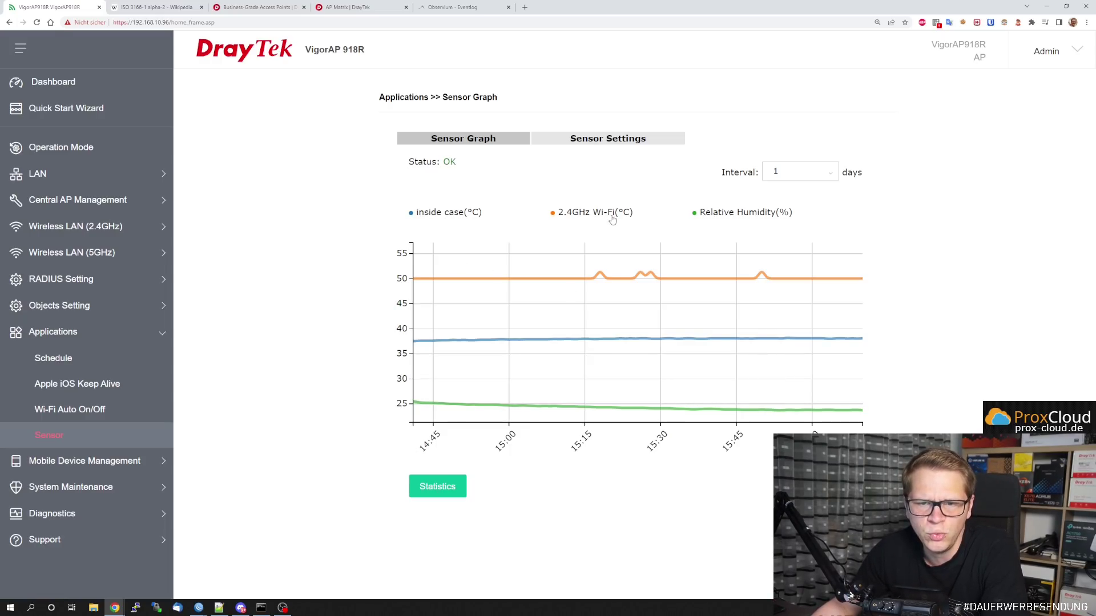
click(595, 141)
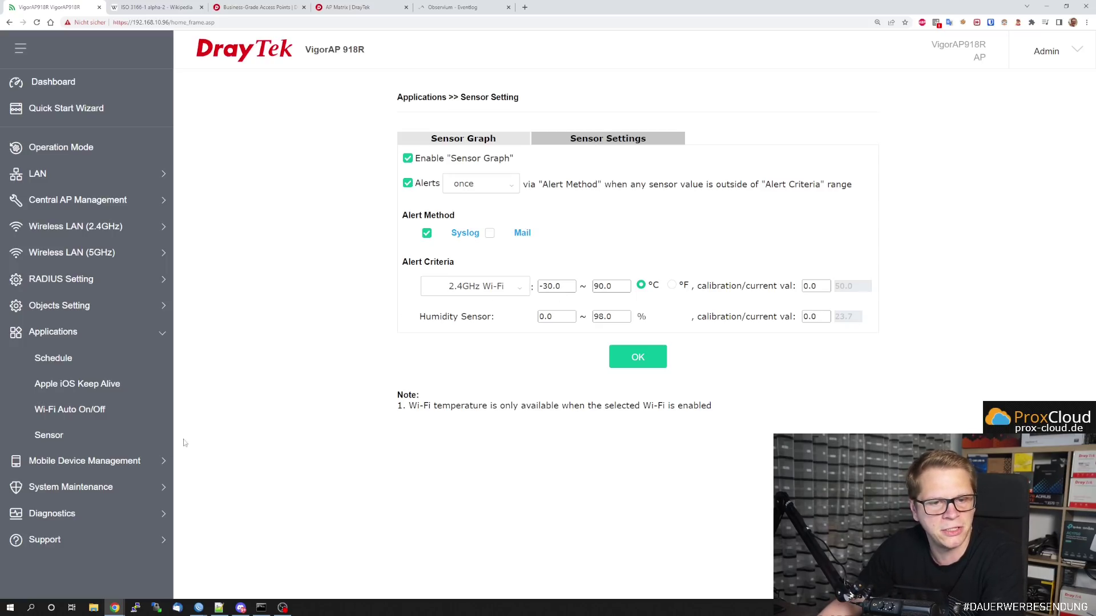
Review the Station List, Station Statistics and Station Nearby pages under Mobile Device Management.
click(129, 461)
click(93, 386)
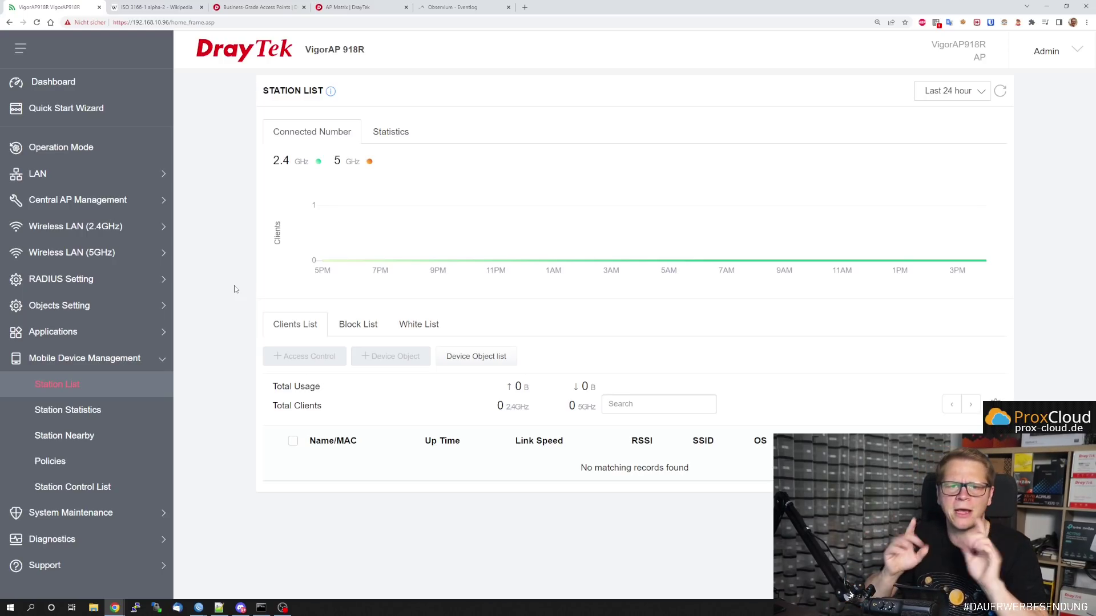
click(152, 409)
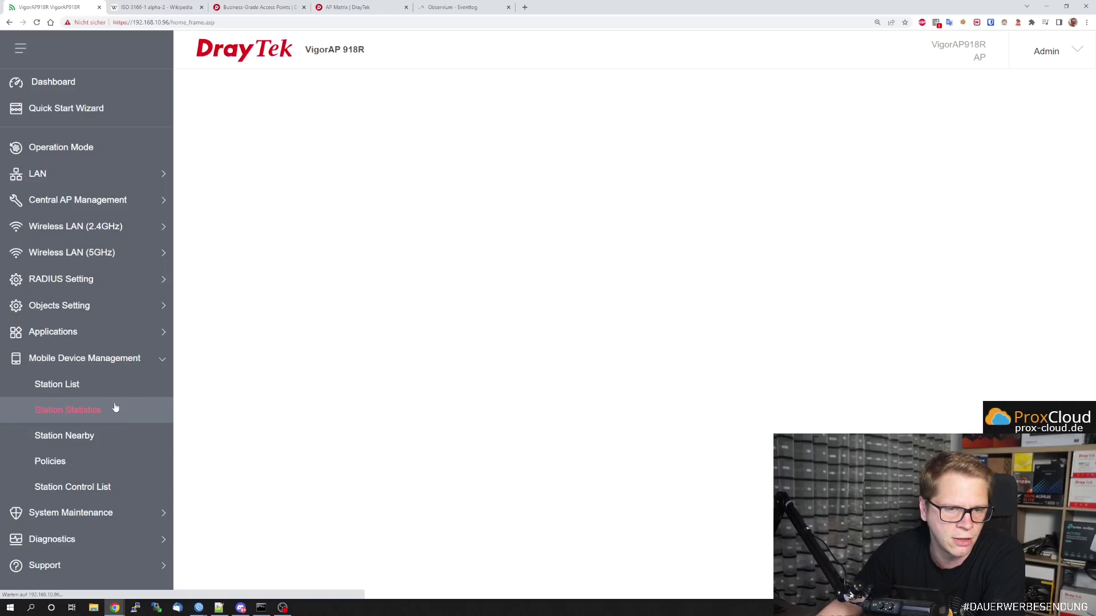
click(97, 437)
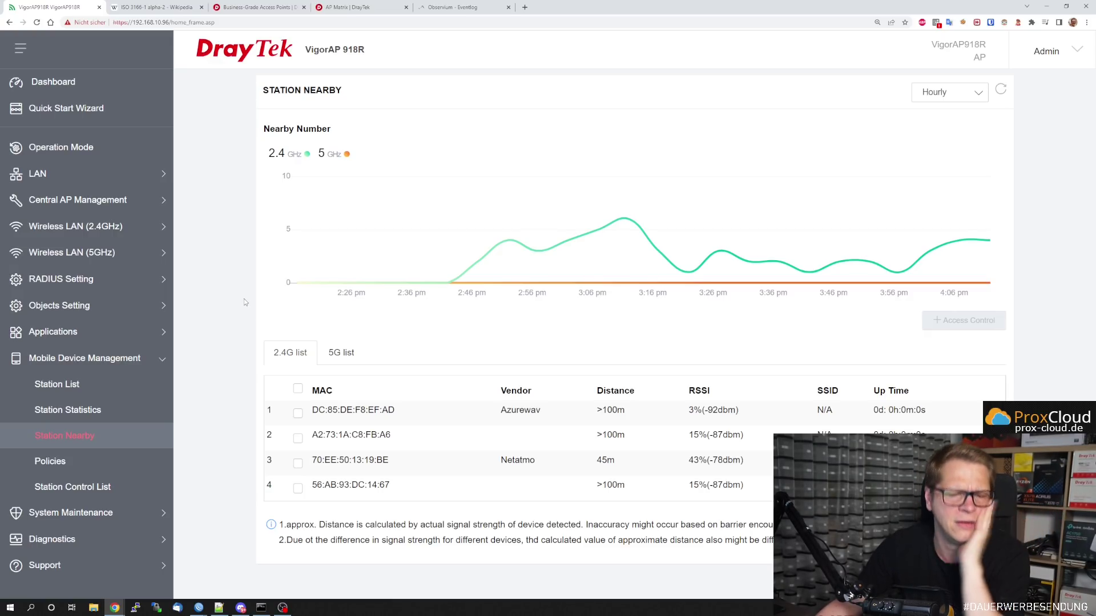
View the mobile device Policies, toggling Block Unknown Connections on and off, and open the Station Control List.
click(68, 462)
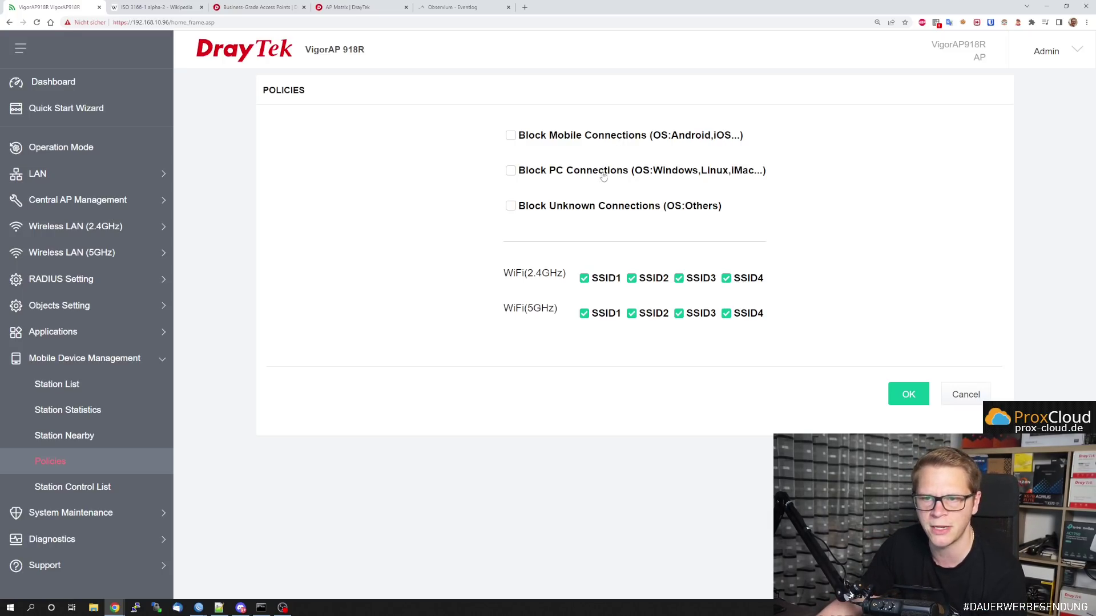
click(602, 212)
click(578, 211)
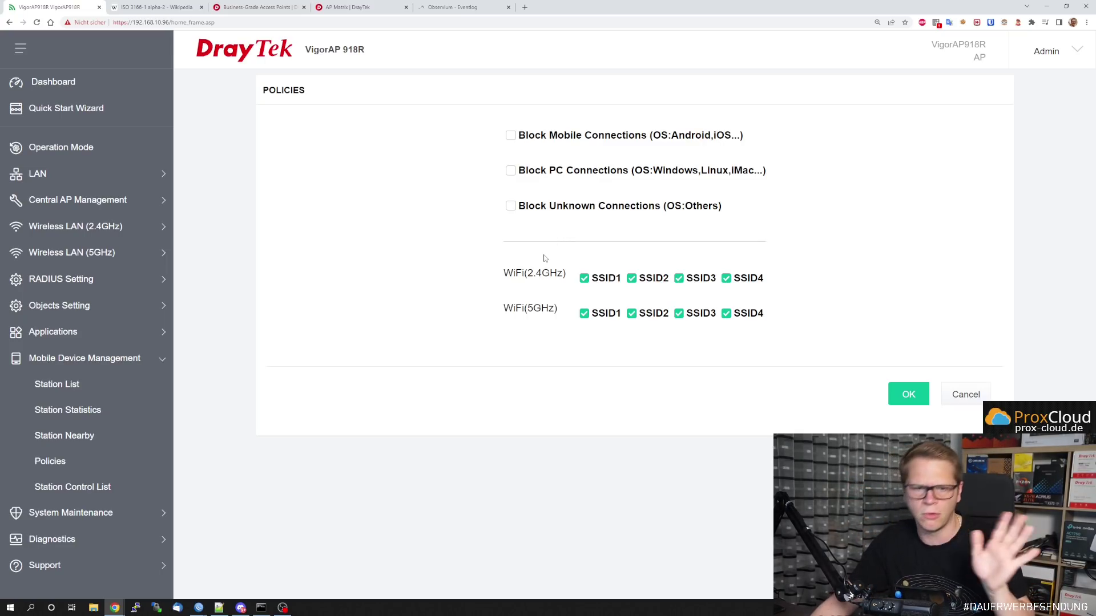
click(122, 496)
View the SNMP and Management pages under System Maintenance.
click(107, 510)
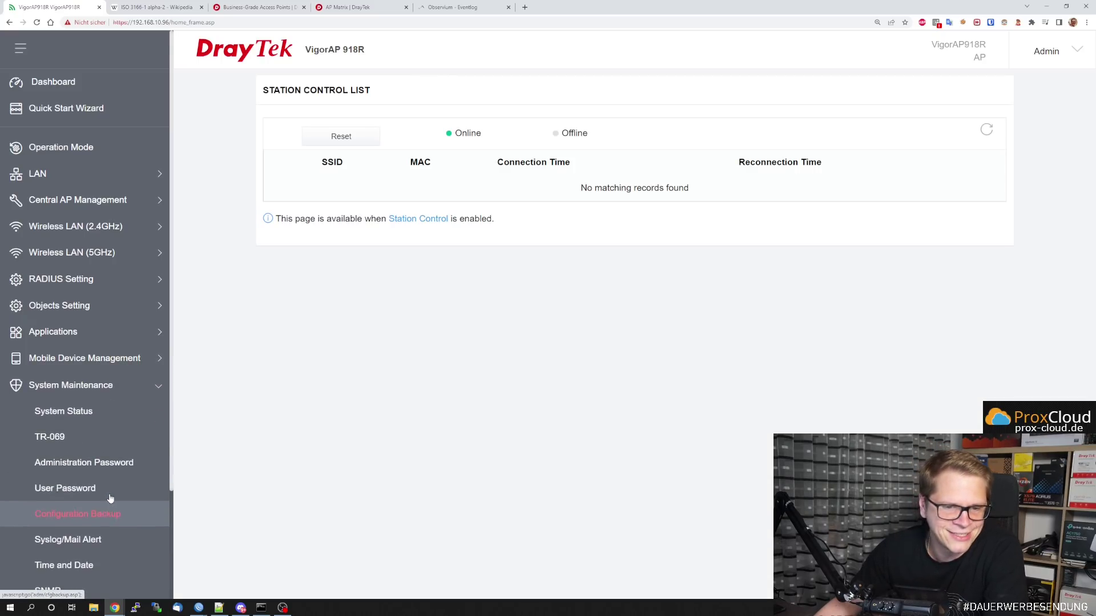
scroll(117, 430, down, 3)
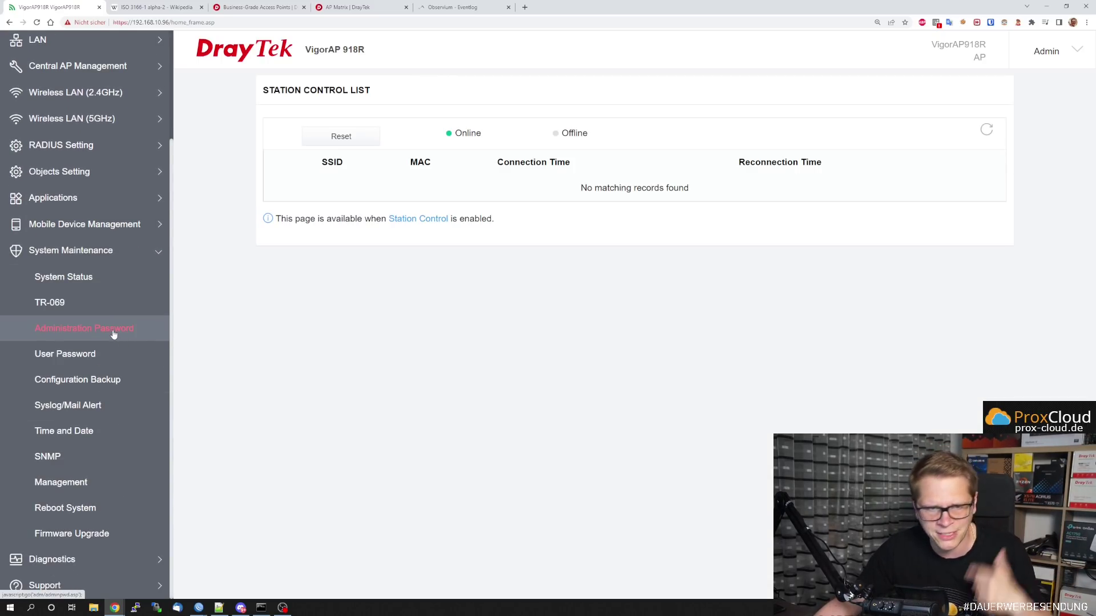
click(88, 428)
click(64, 457)
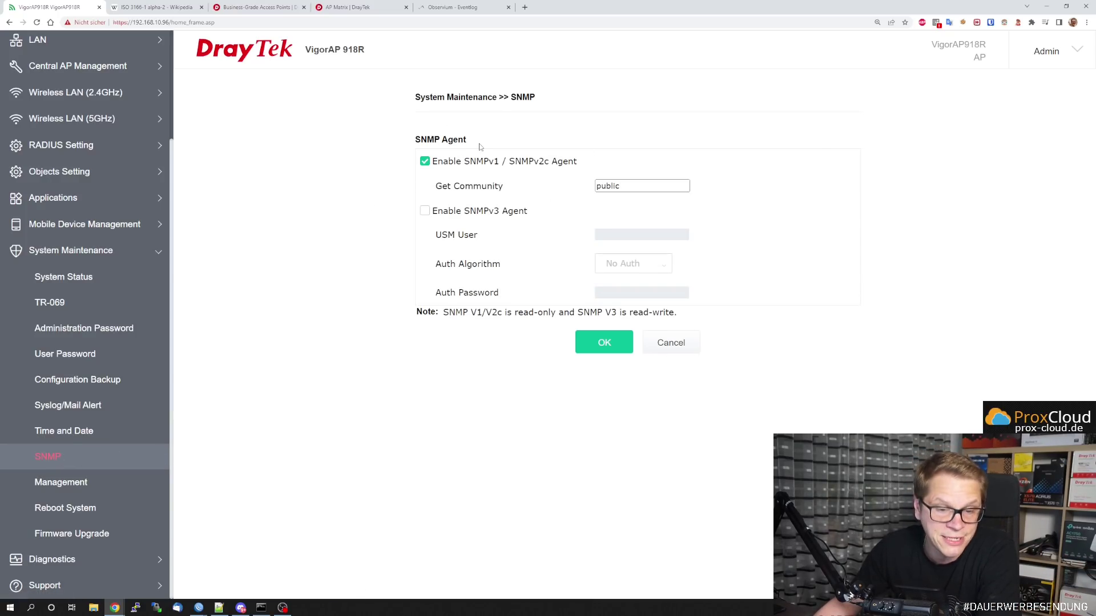
click(111, 484)
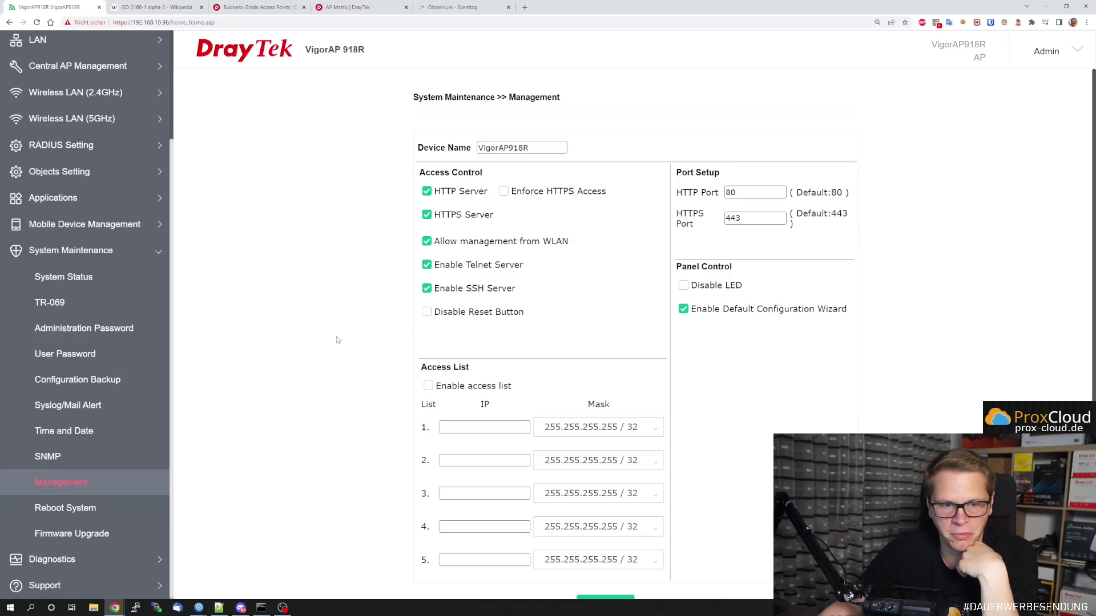
Open the Firmware Upgrade page and highlight the current and latest firmware versions.
click(123, 542)
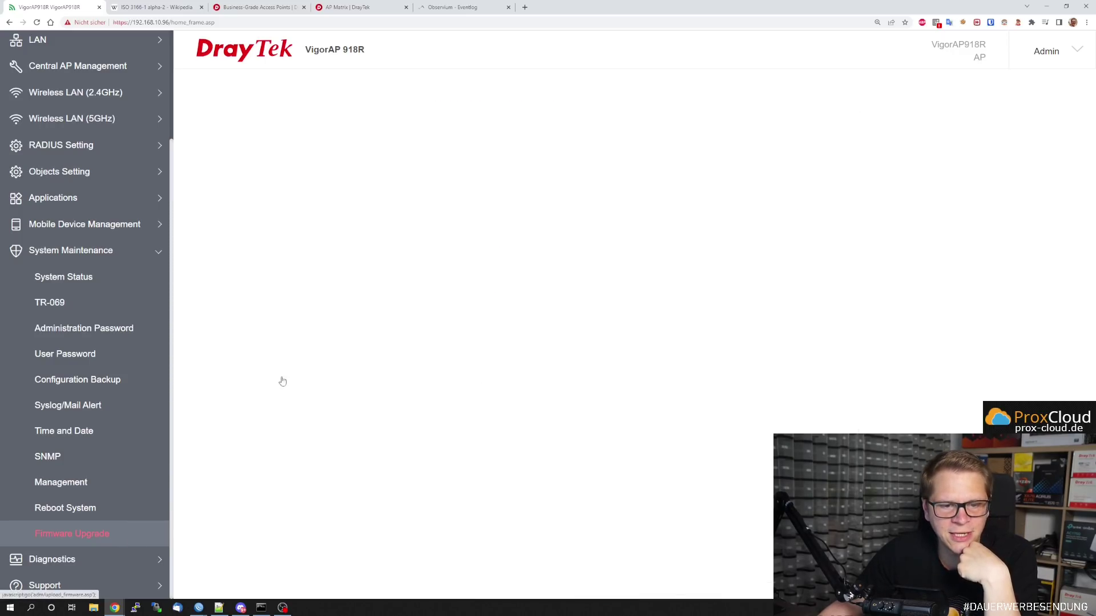
drag(634, 277, 582, 227)
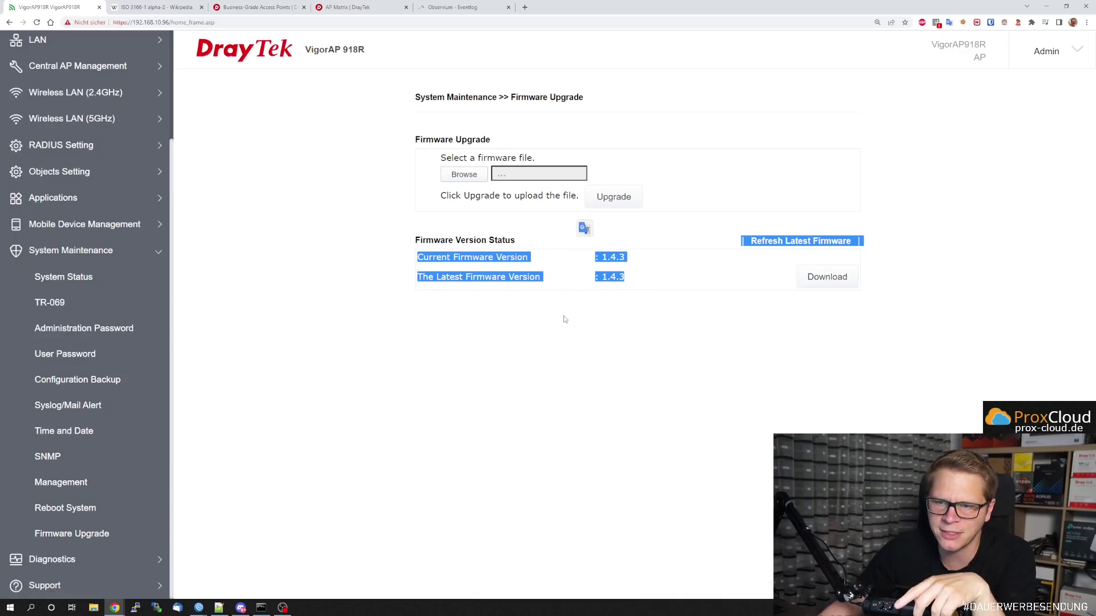
click(570, 359)
Run the access point's Speed Test under Diagnostics.
click(129, 562)
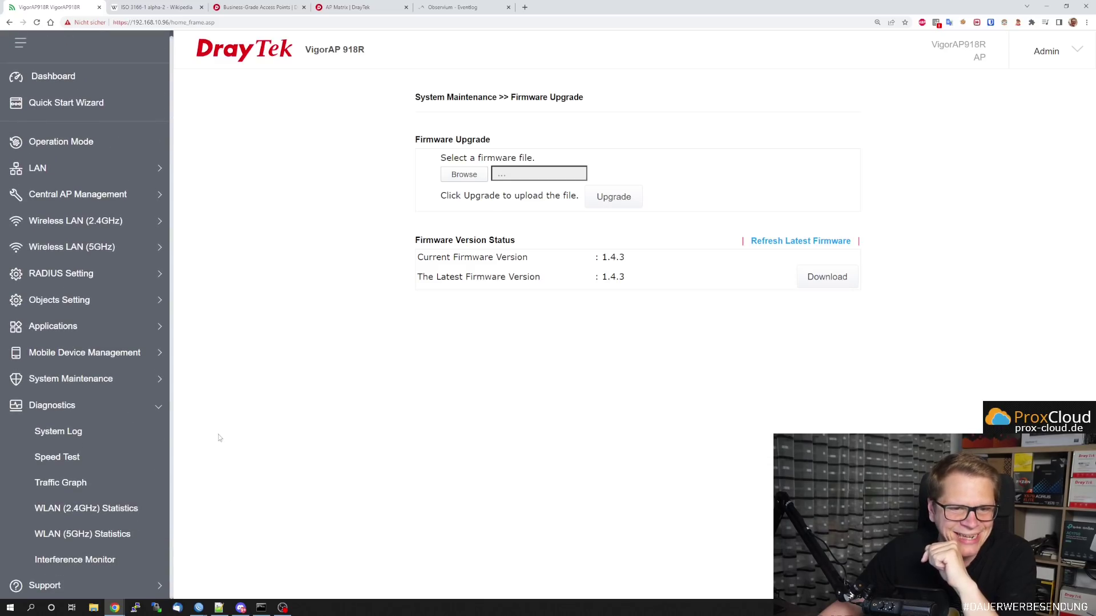
click(57, 457)
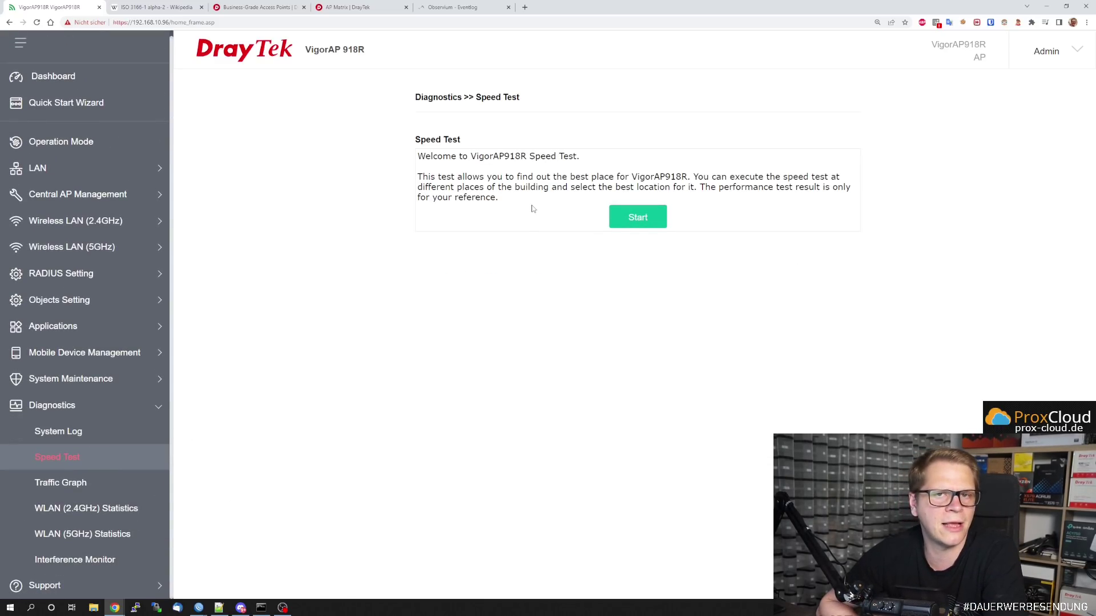
click(648, 224)
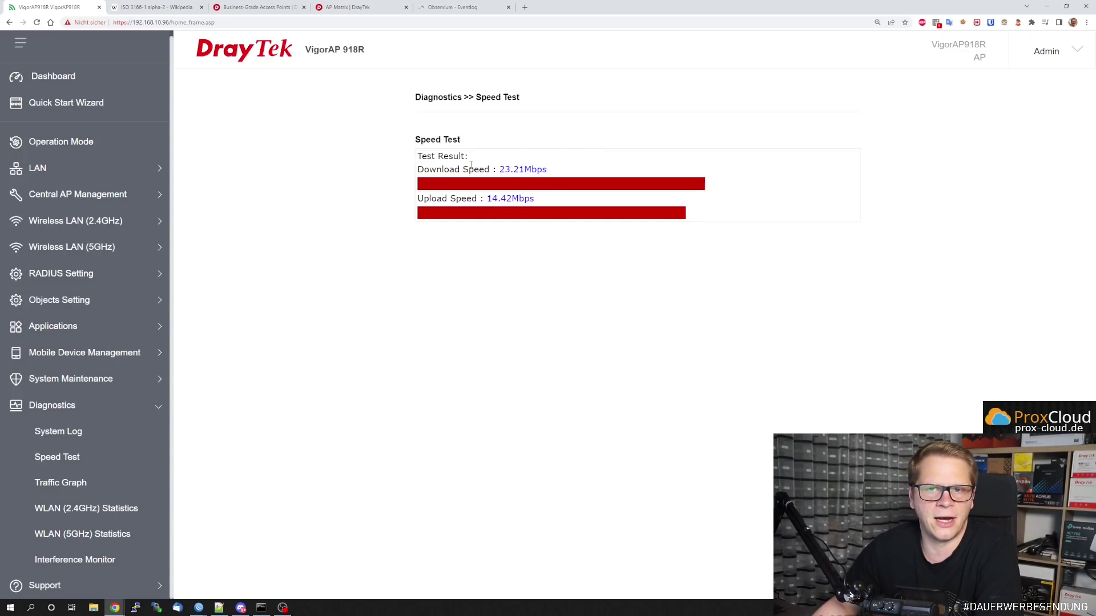
Highlight the download speed in the test result and return to the Speed Test start page.
drag(533, 170, 493, 171)
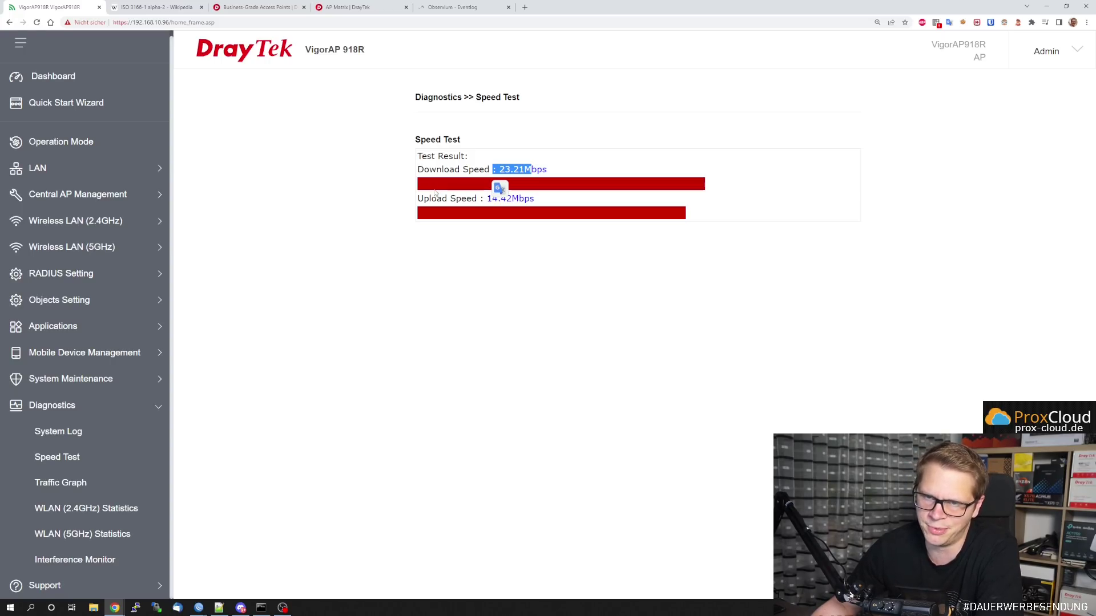
click(534, 166)
drag(534, 167, 504, 170)
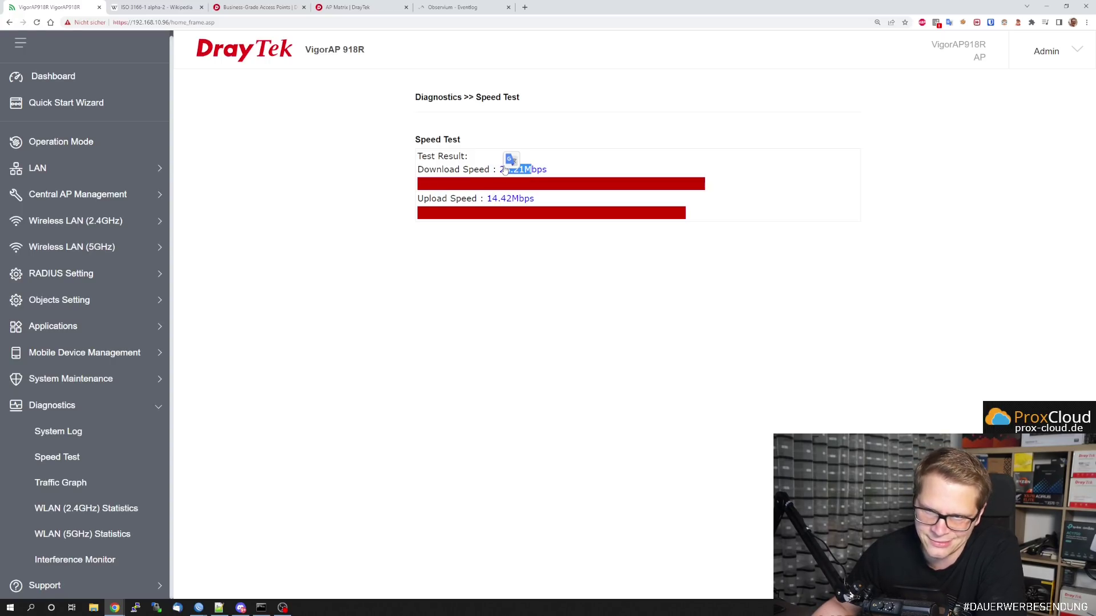
click(57, 457)
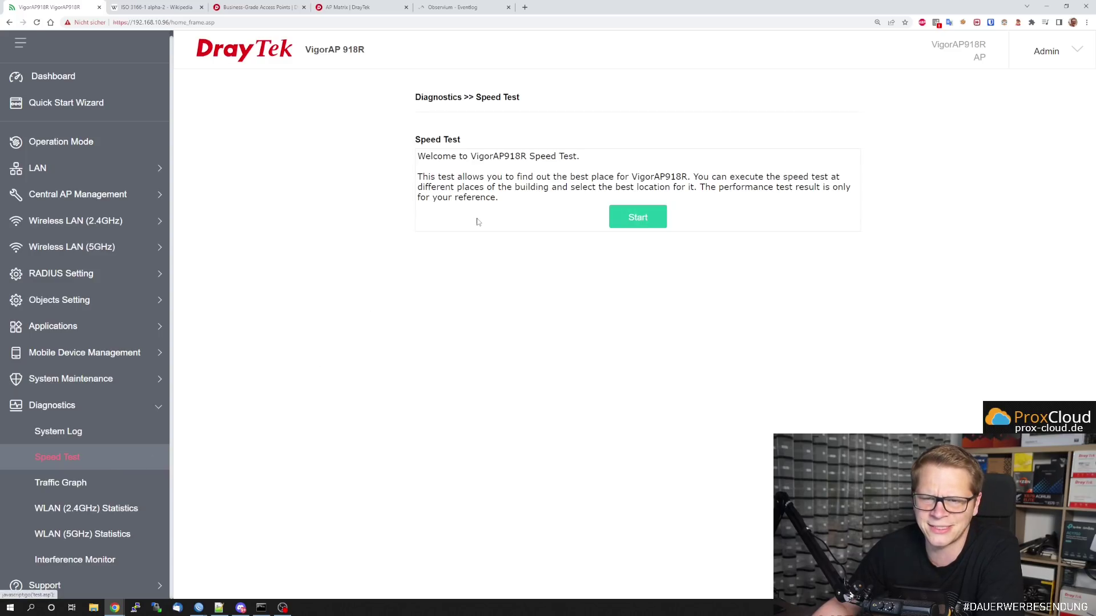
Run the Speed Test again, then open the Traffic Graph under Diagnostics.
click(634, 217)
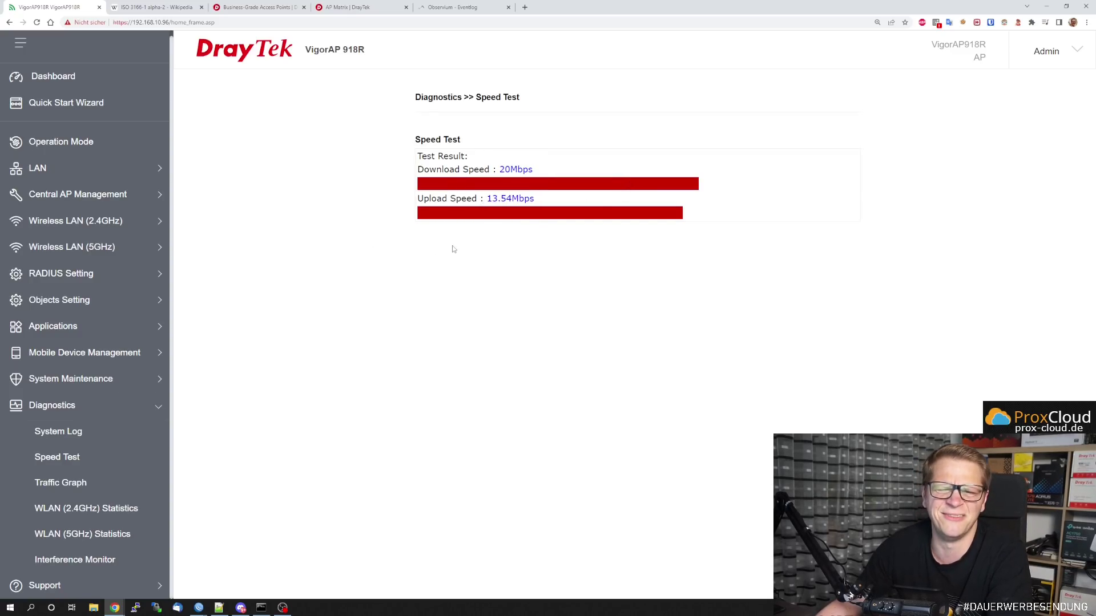
click(91, 483)
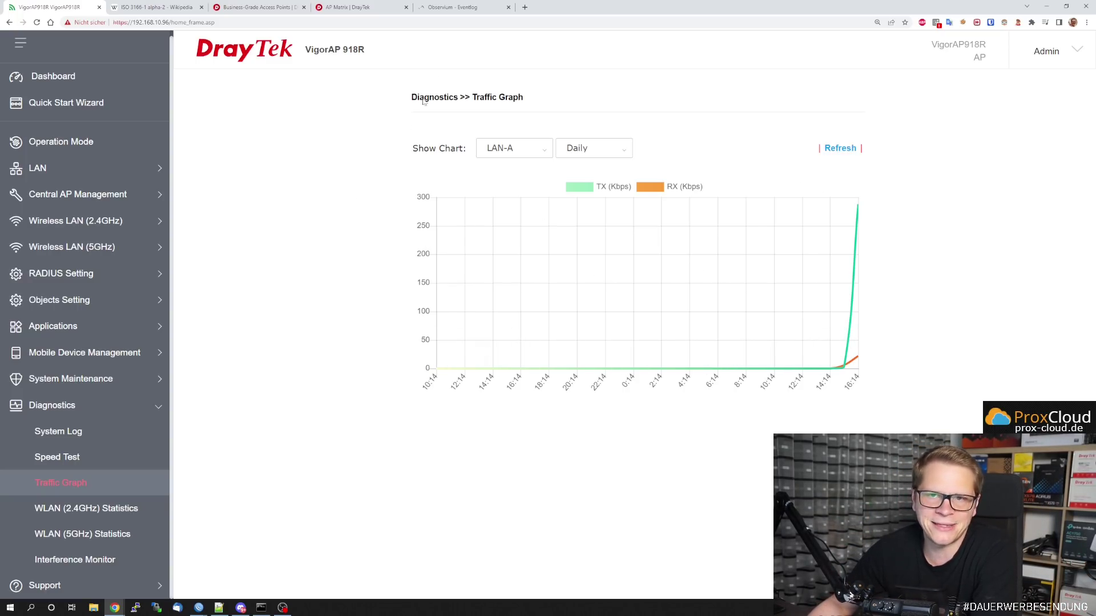
Switch to Observium and open the device 192.168.10.96 from the list of all devices.
click(459, 8)
mouse_move(218, 36)
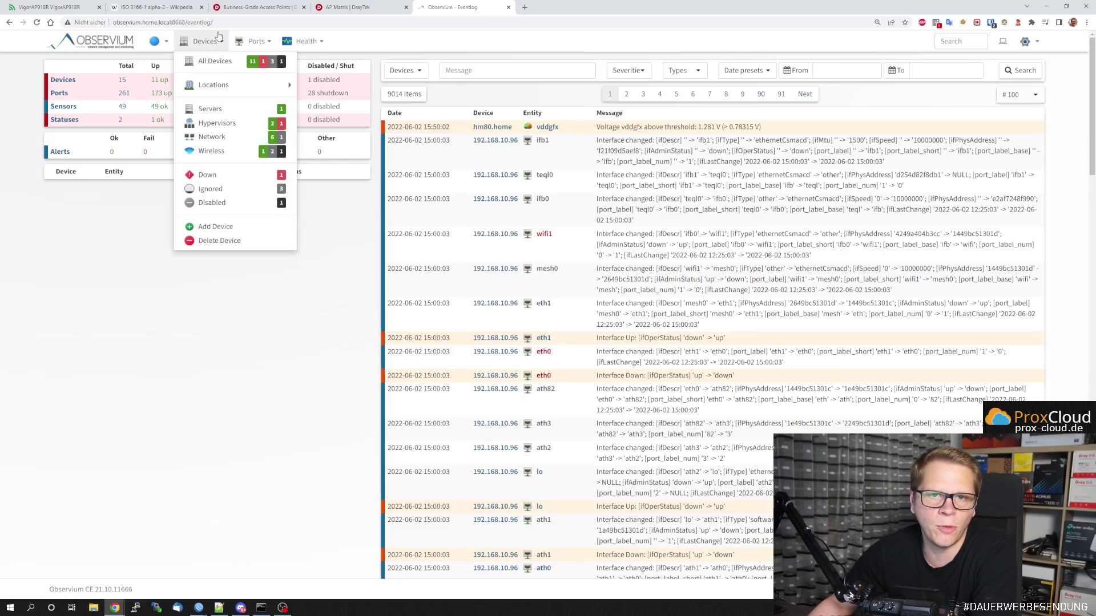
click(215, 62)
mouse_move(488, 292)
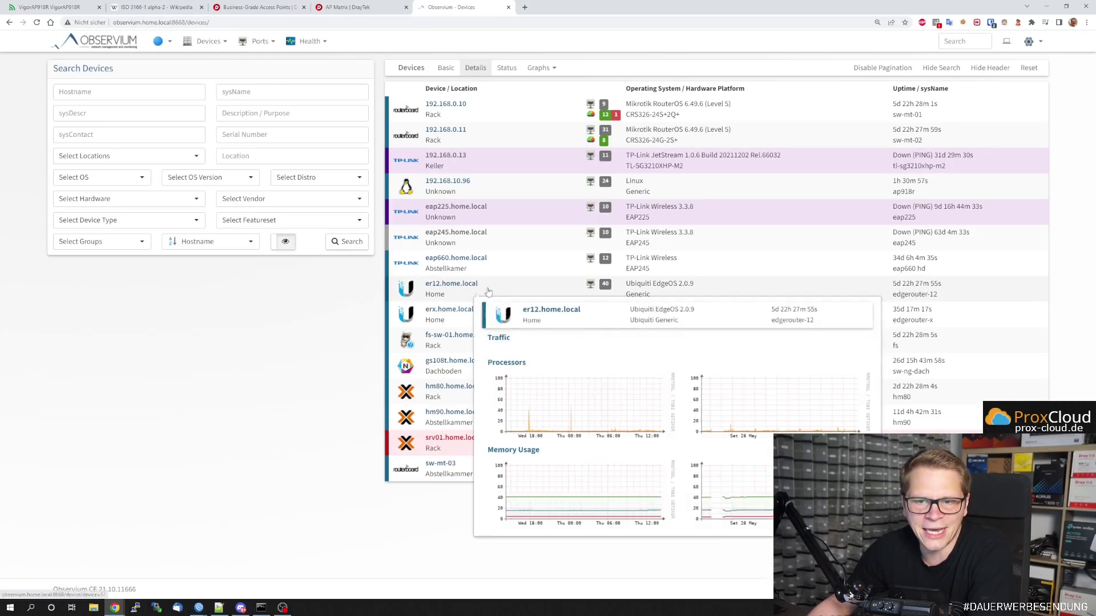
click(449, 185)
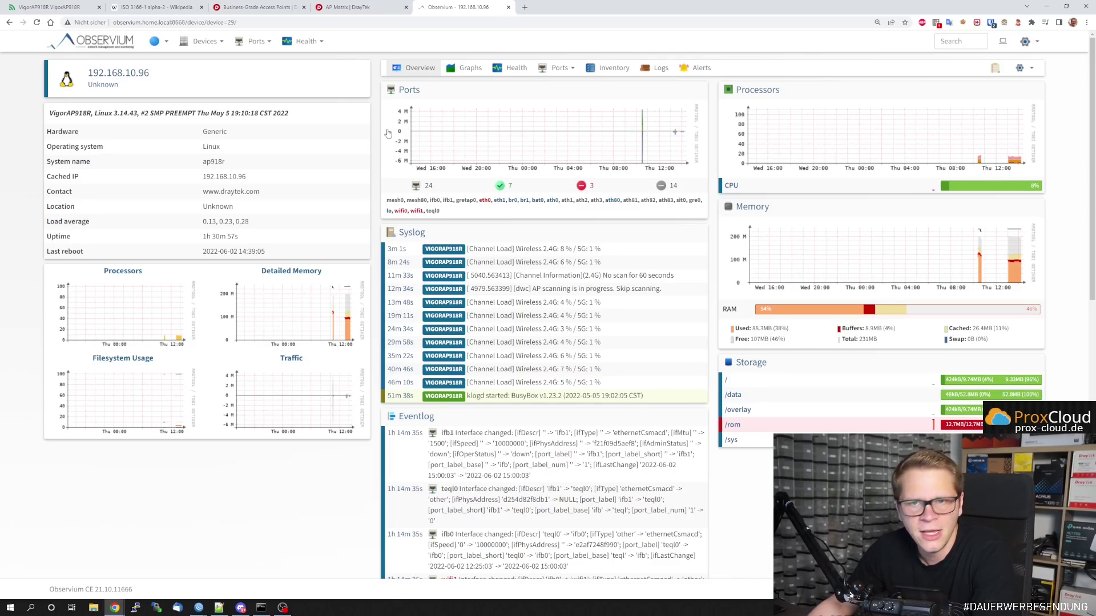
Look through the access point's port list in the basic view.
mouse_move(559, 67)
click(554, 93)
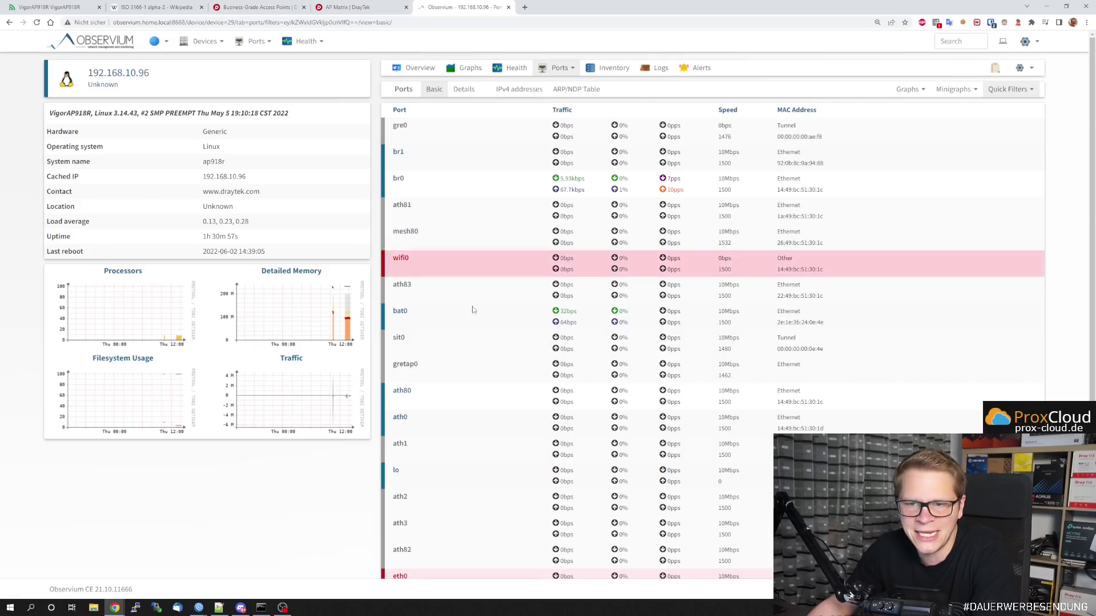
scroll(474, 363, down, 5)
scroll(474, 361, up, 5)
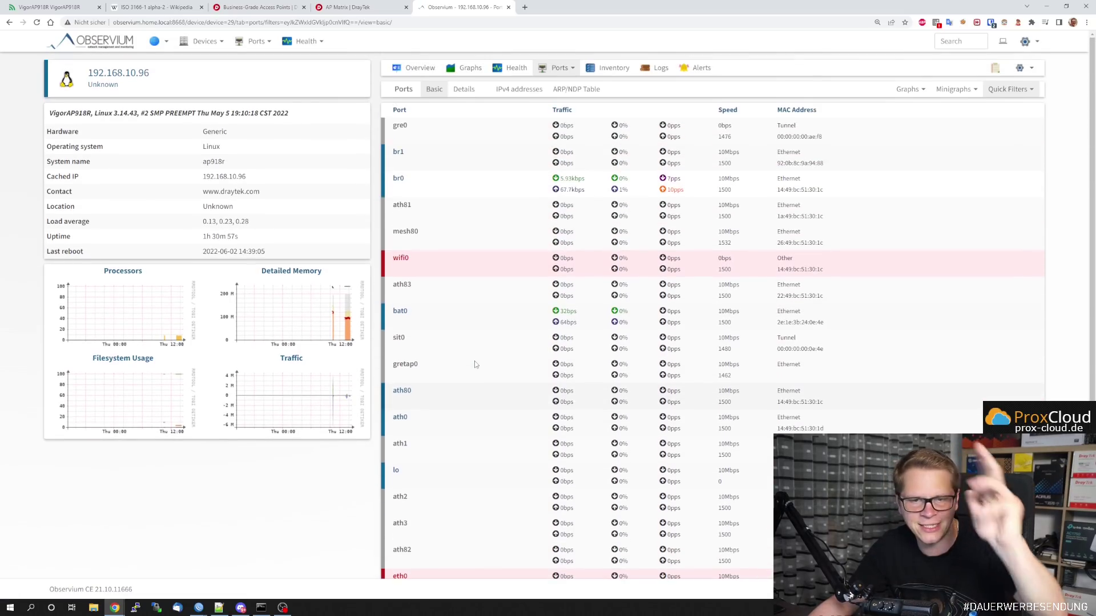
Review the access point's system graphs in Observium.
click(466, 70)
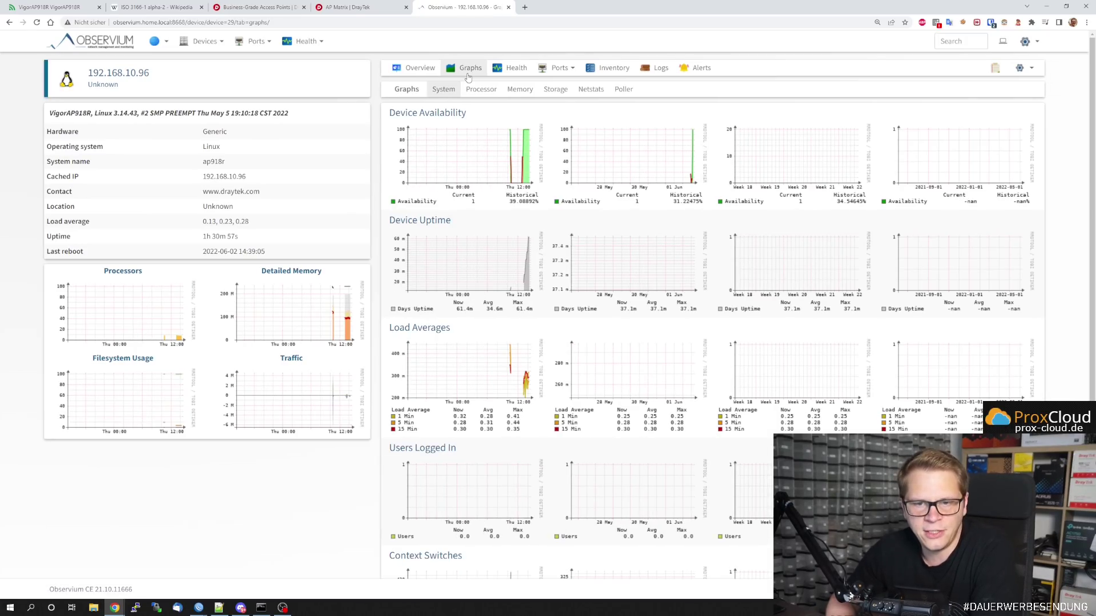
scroll(468, 80, down, 5)
scroll(459, 85, up, 5)
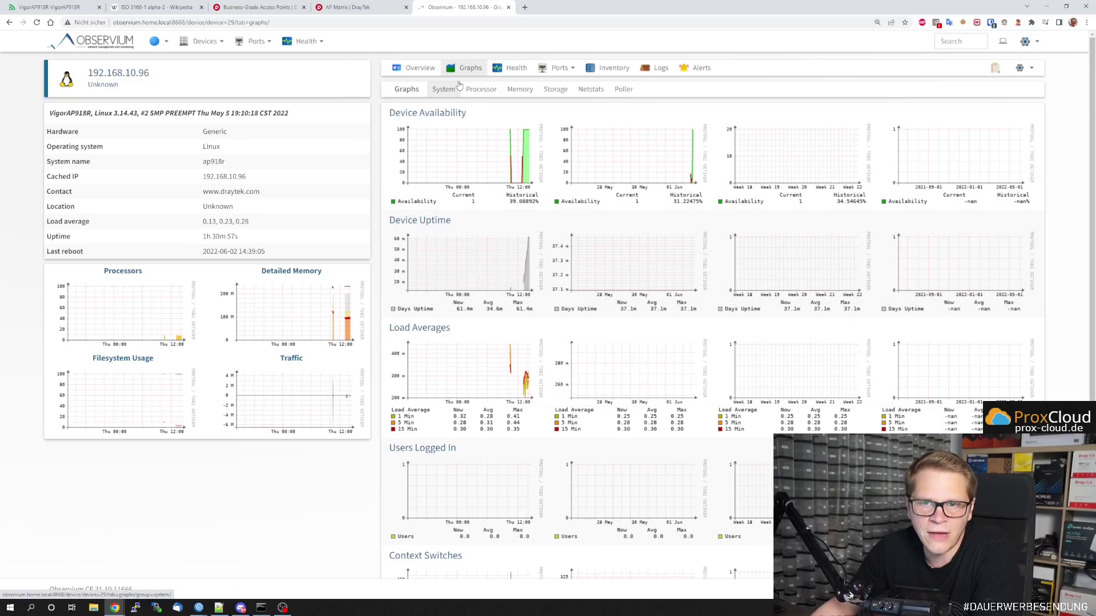
Open port br0 from the device's port list, examine its traffic, packet and error graphs, and return to the device's system graphs.
mouse_move(559, 68)
click(563, 87)
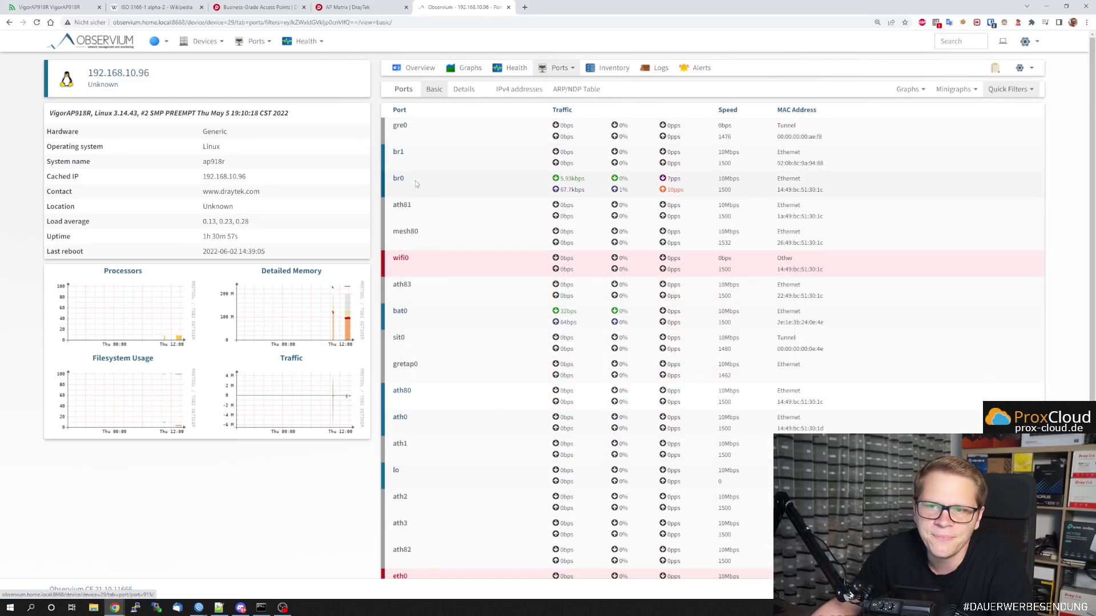
click(415, 180)
scroll(393, 403, down, 4)
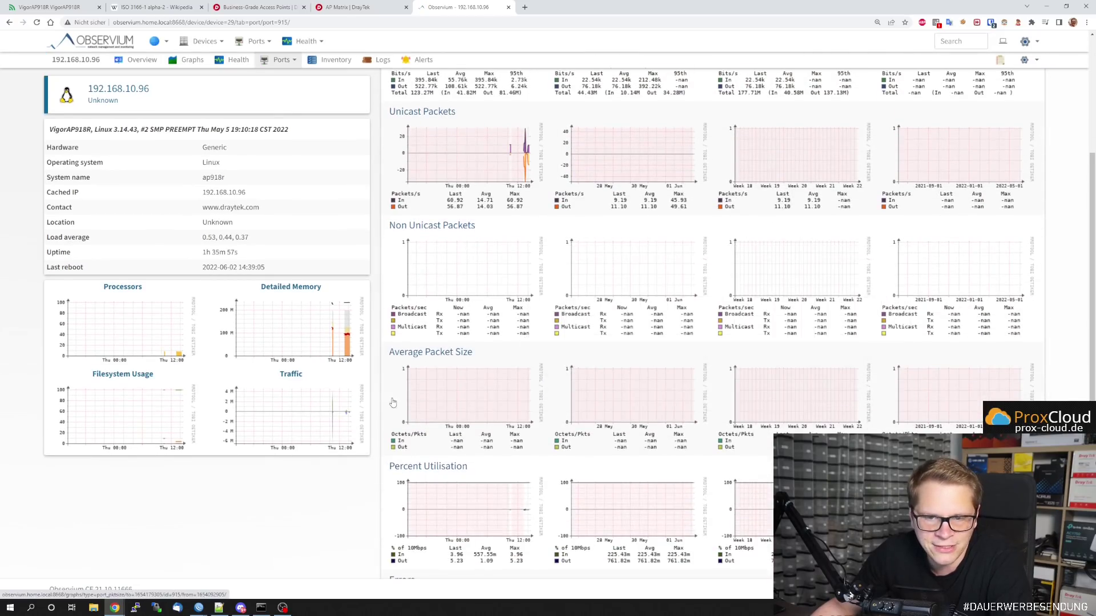
scroll(392, 403, down, 4)
mouse_move(522, 387)
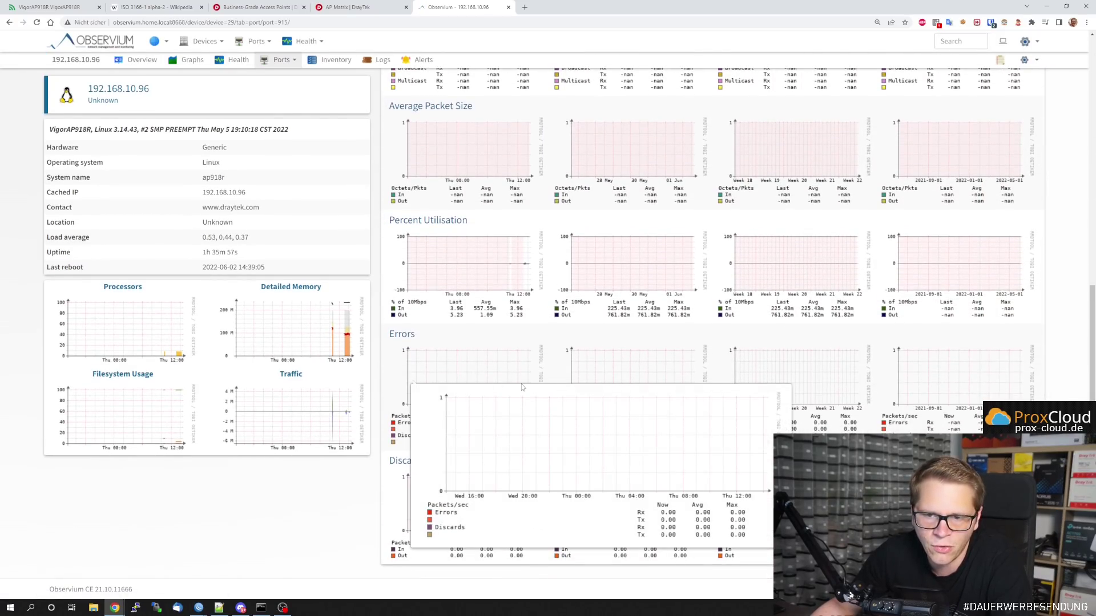
scroll(522, 387, up, 8)
mouse_move(525, 368)
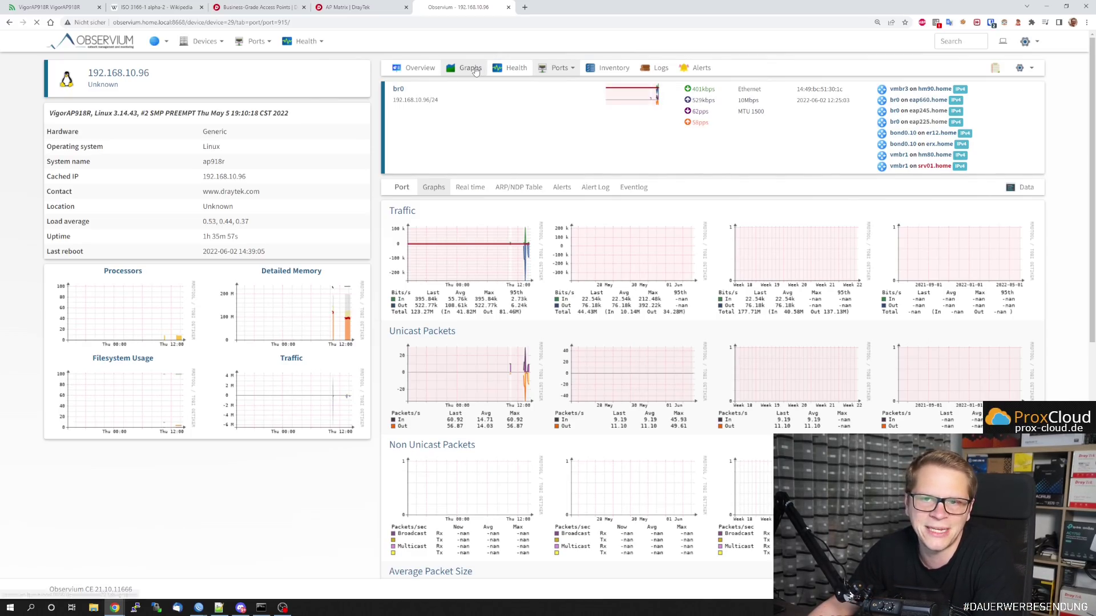
click(470, 67)
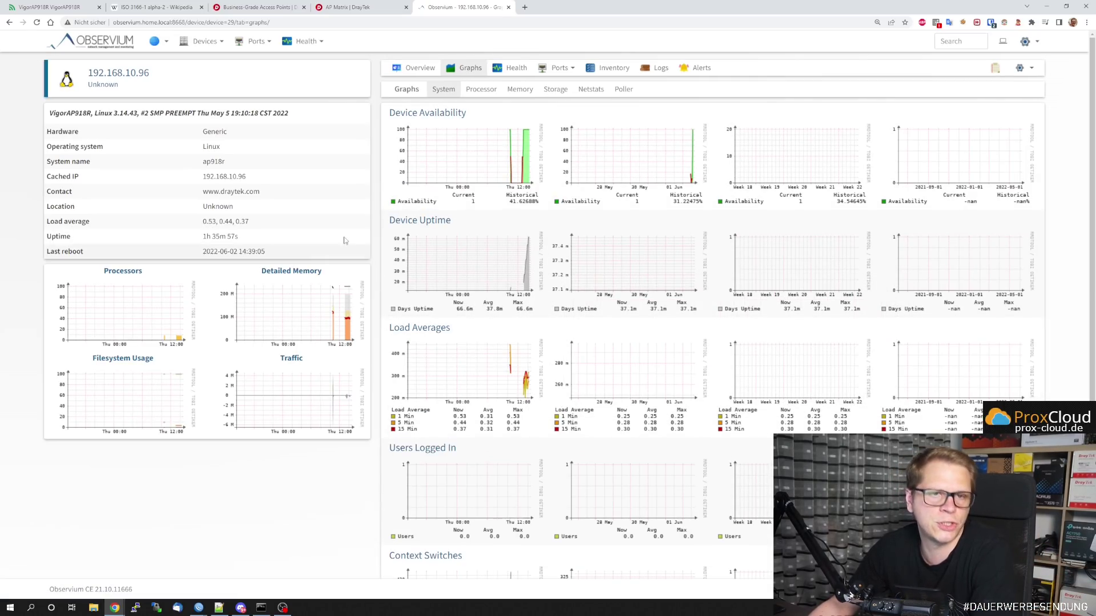
Switch back to the VigorAP 918R interface and view the 2.4GHz and 5GHz WLAN Statistics and Interference Monitor pages.
click(52, 7)
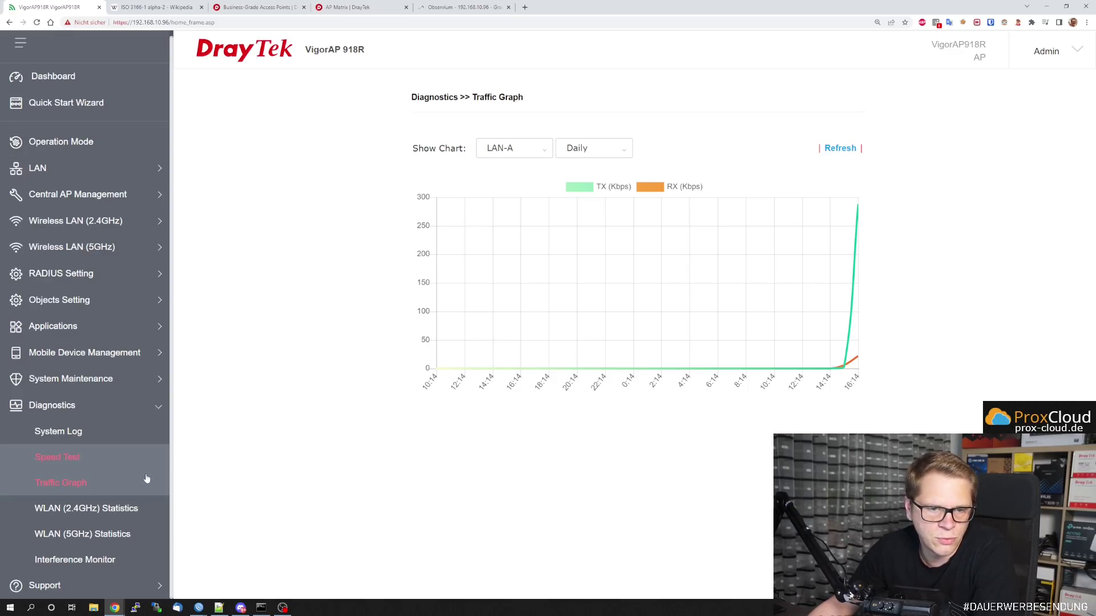
click(112, 507)
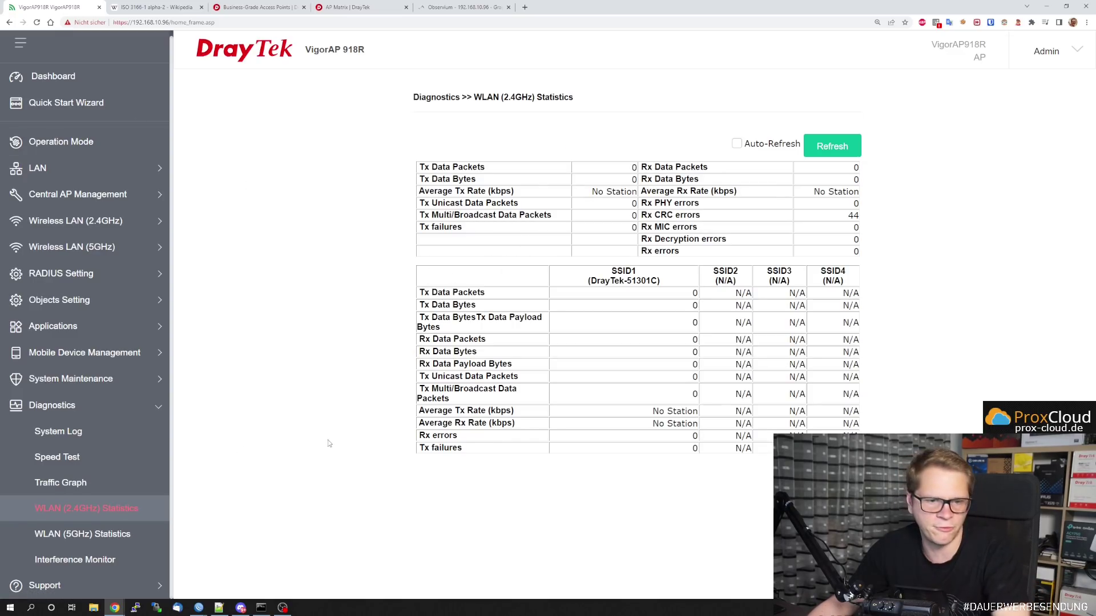
click(86, 533)
click(92, 562)
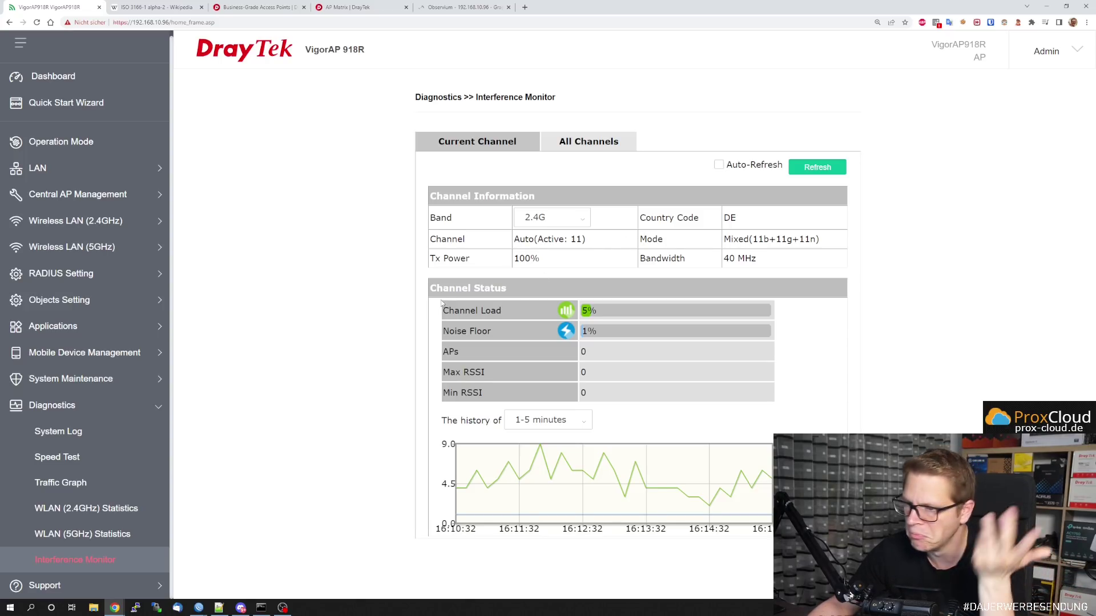
Open DrayTek's wireless Knowledge Base from Support, browse the article list and close the page.
click(80, 585)
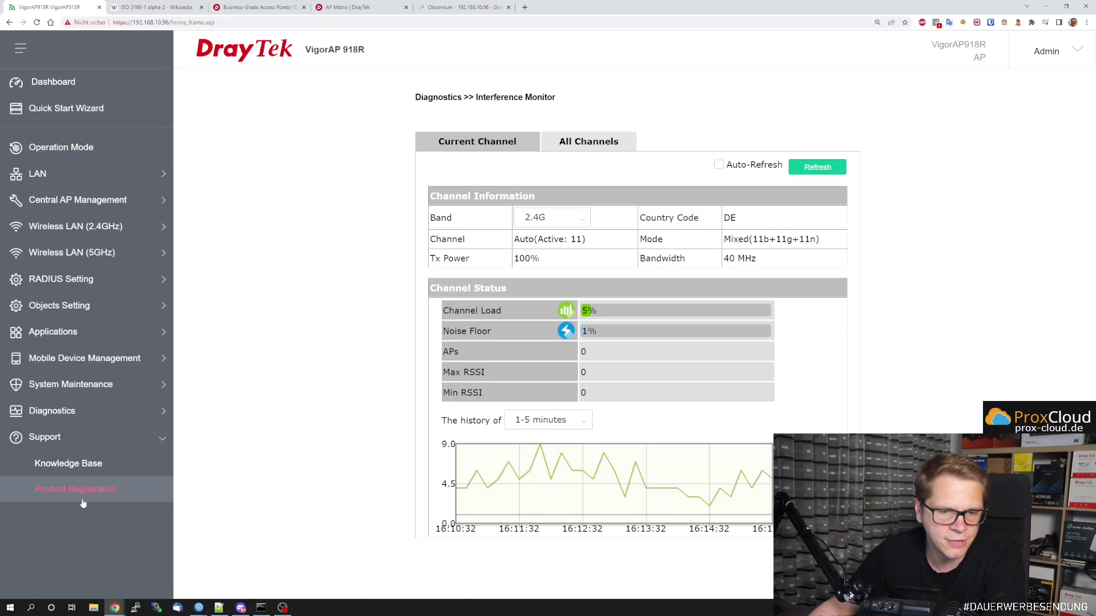
click(78, 470)
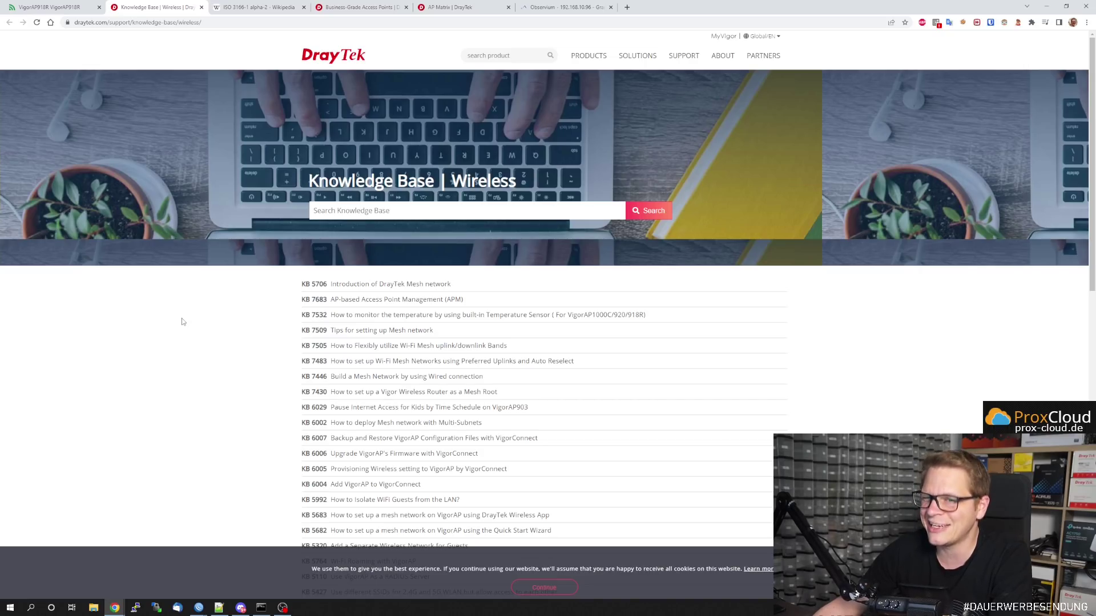
scroll(183, 322, down, 20)
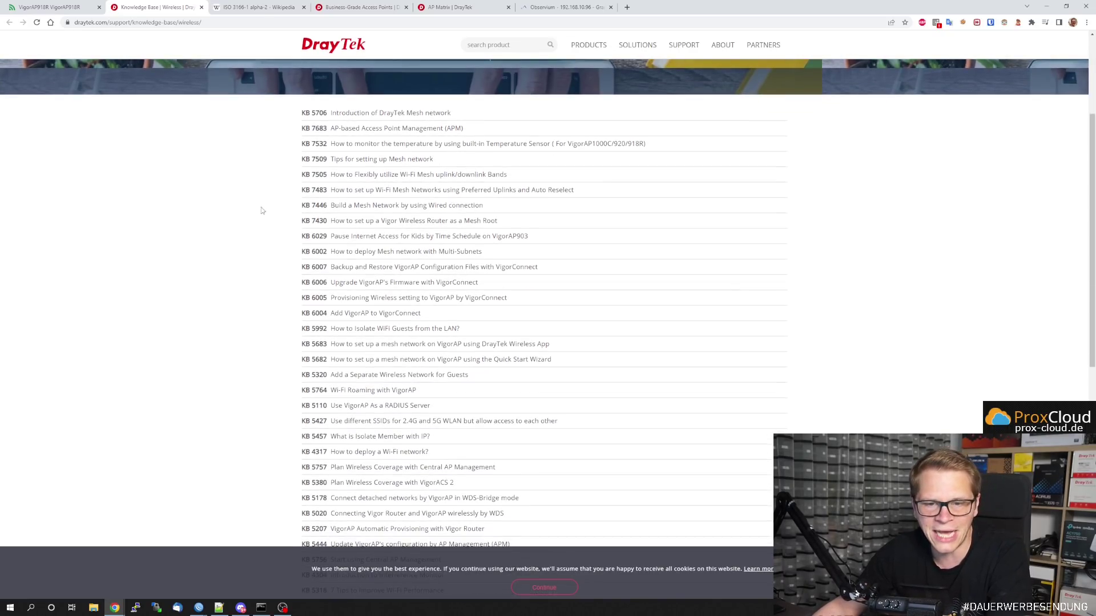
scroll(298, 324, up, 12)
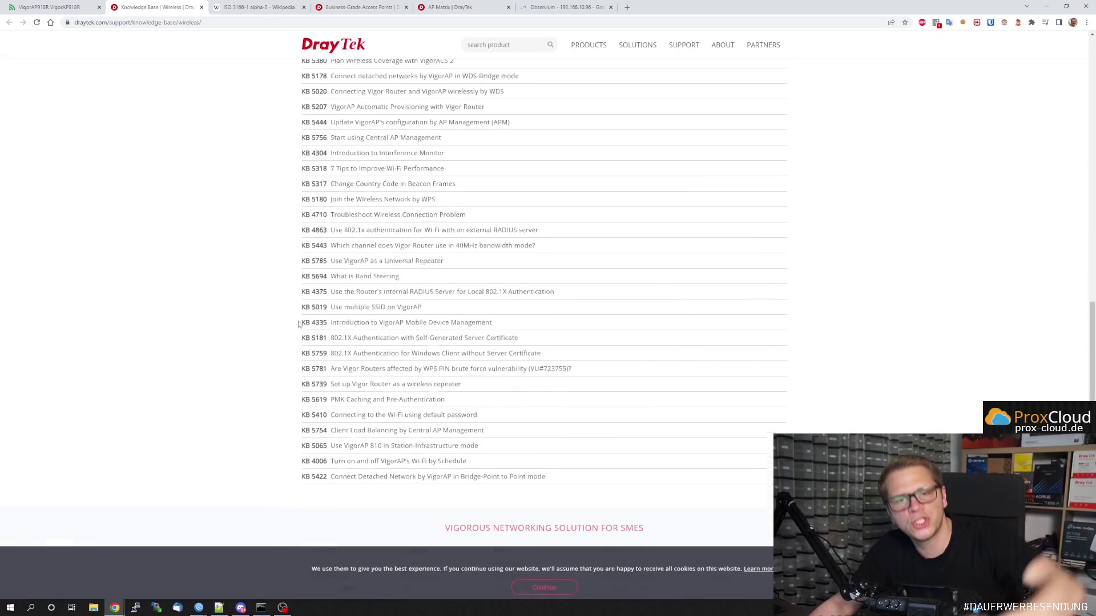
scroll(298, 325, down, 5)
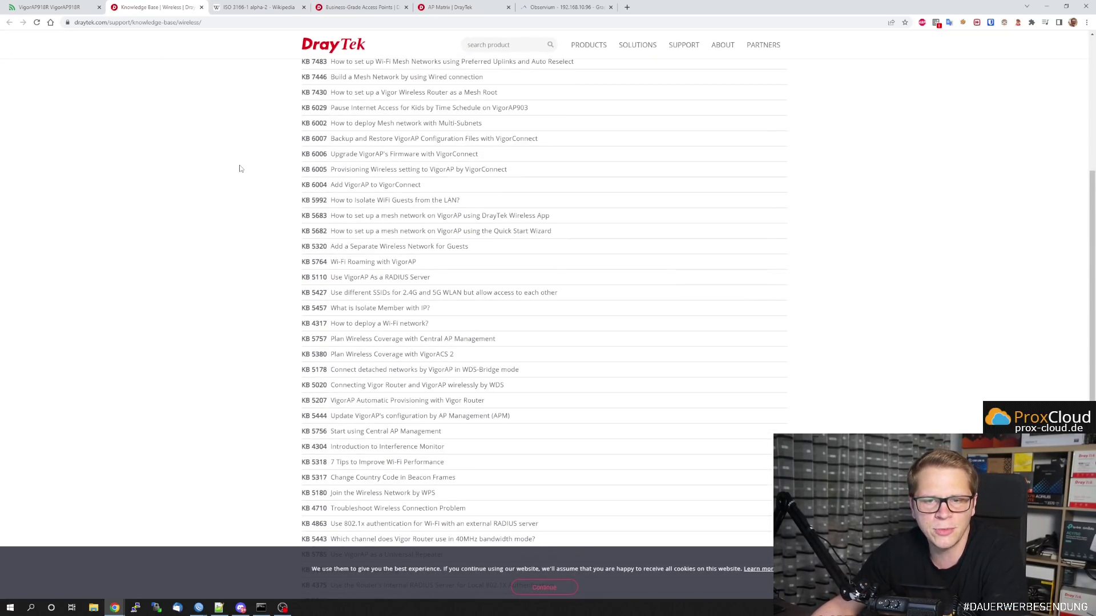
middle_click(170, 8)
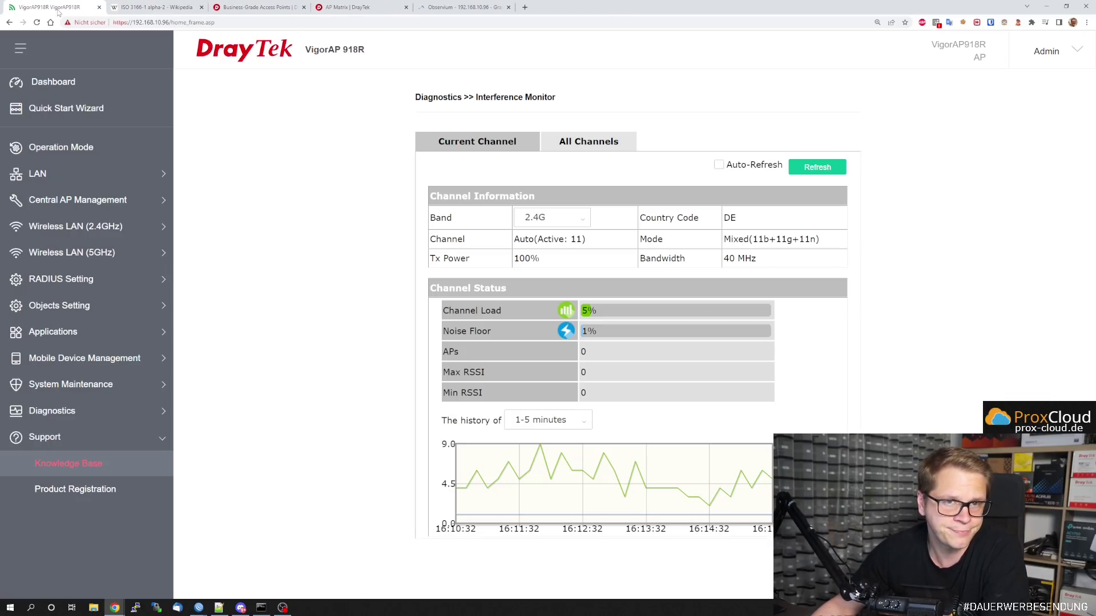
View the Dashboard and the General Setup page of Central AP Management.
click(73, 83)
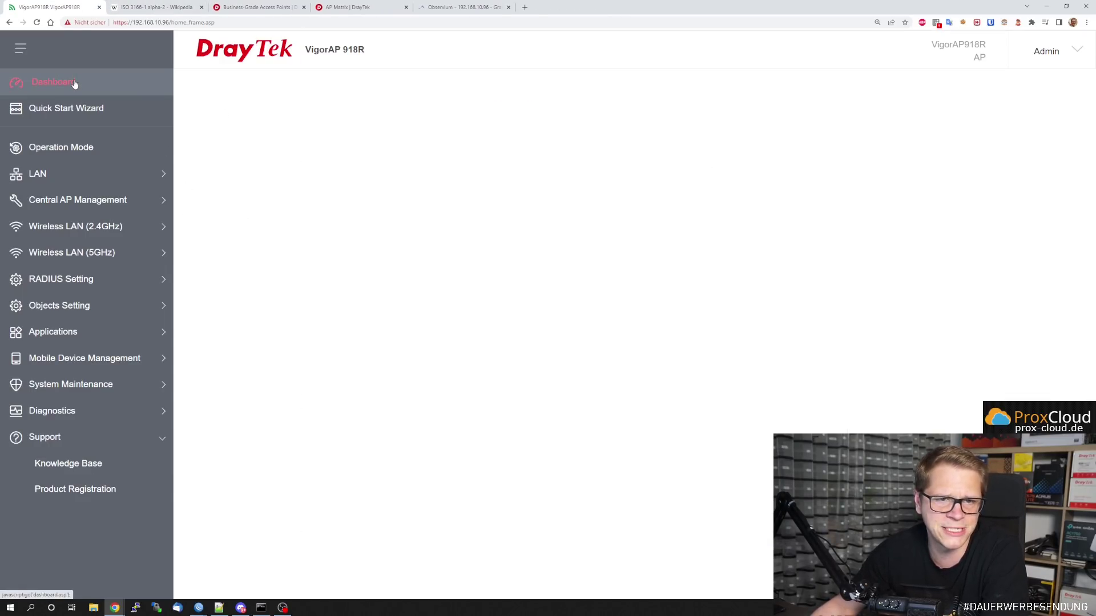
click(95, 203)
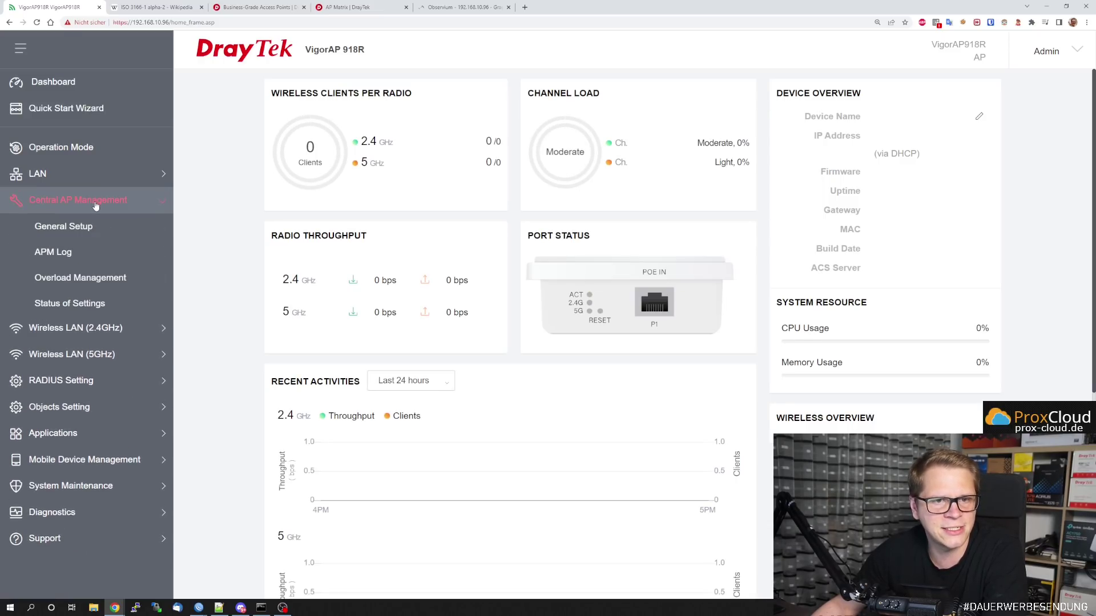
click(84, 227)
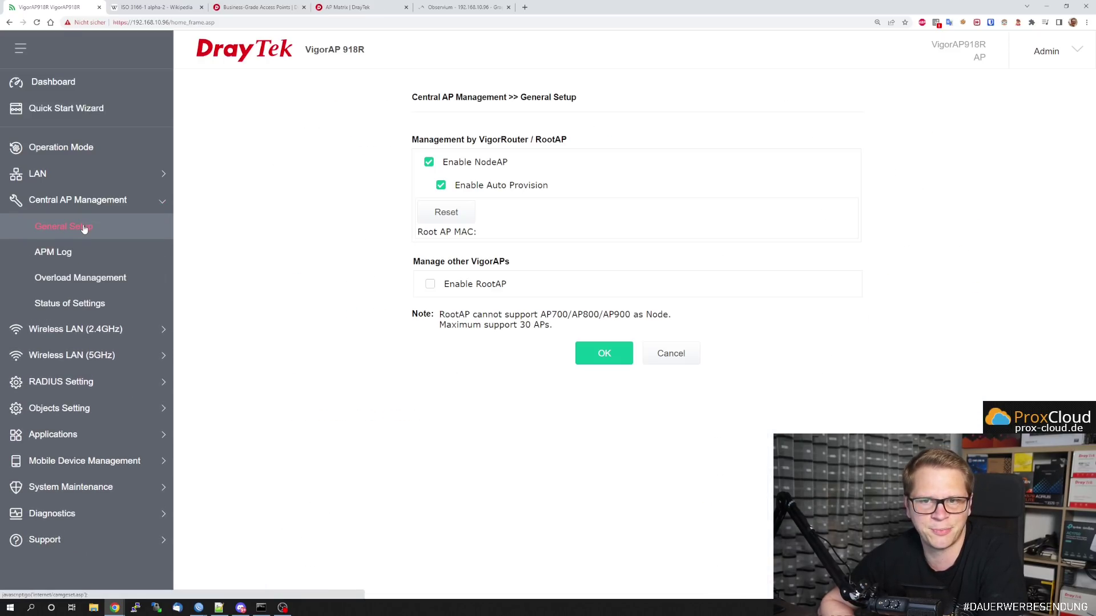
Return to the Dashboard and examine the recent activities, usage per SSID and connected clients.
click(52, 82)
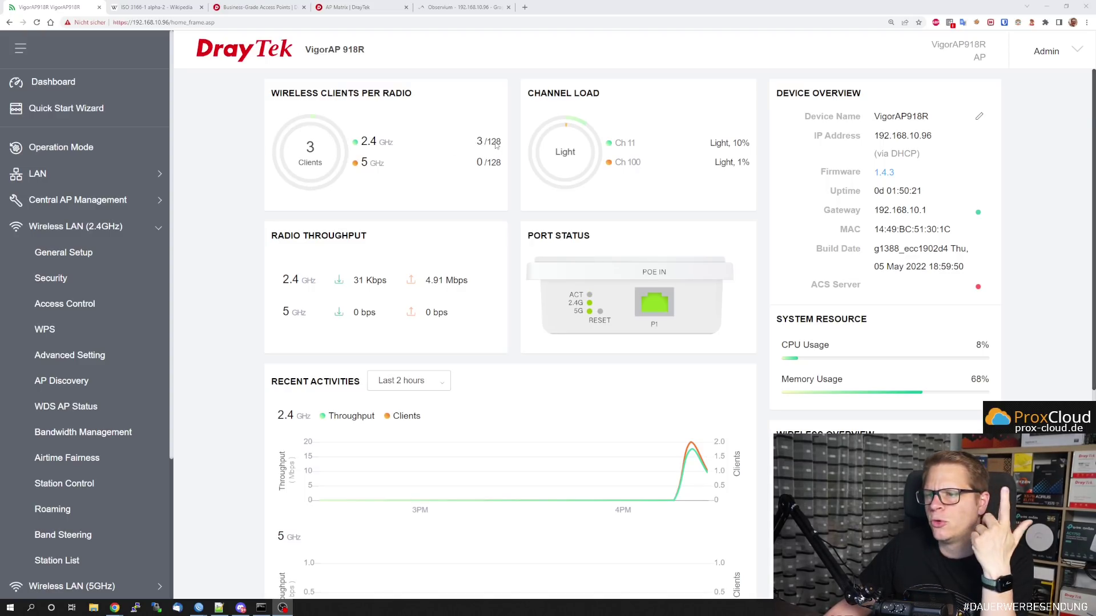
scroll(496, 165, down, 5)
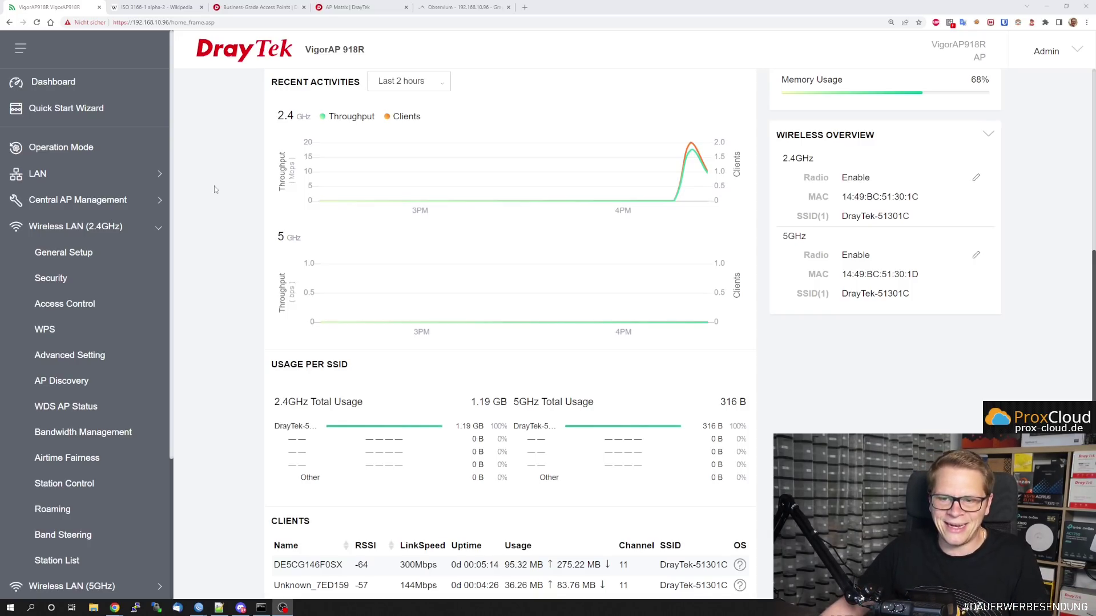
scroll(214, 189, down, 1)
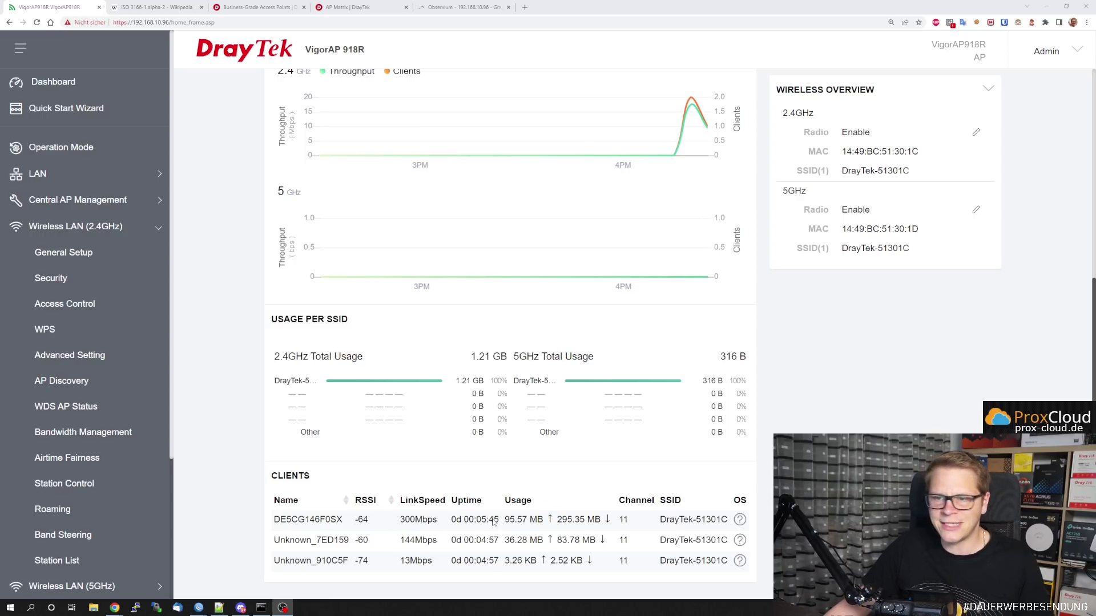
scroll(443, 459, up, 6)
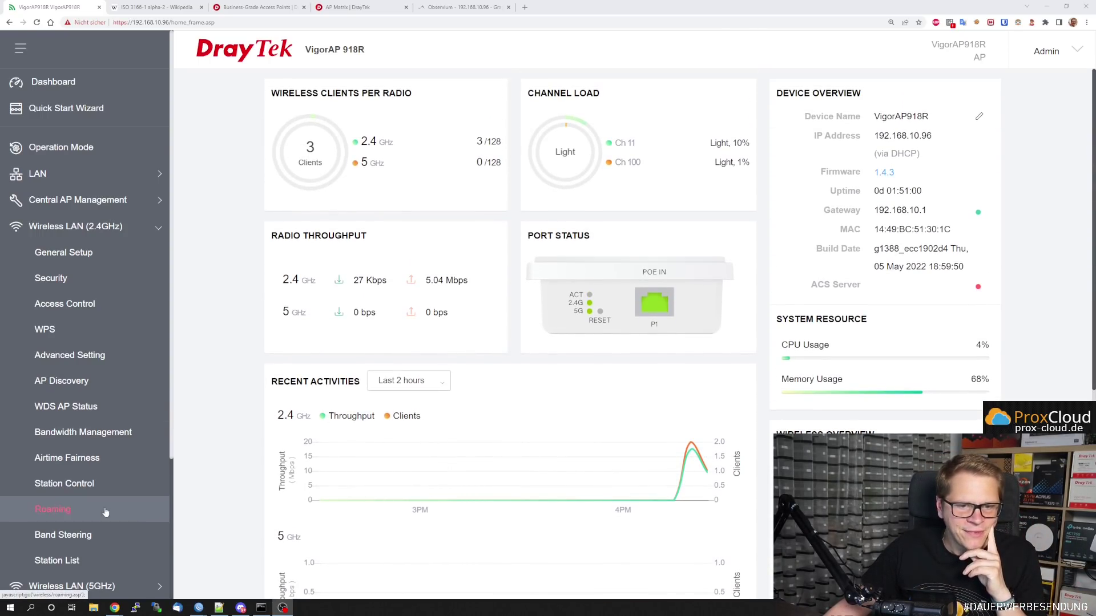
Open the 2.4GHz Station List, show the last 2 hours of connected clients and examine the clients list.
click(96, 564)
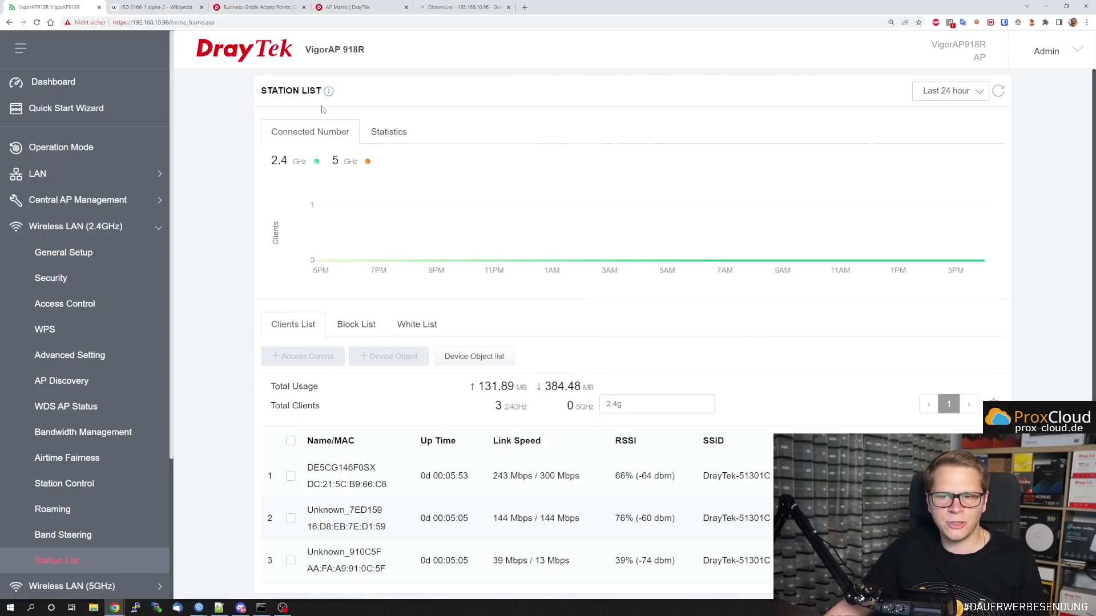
click(950, 91)
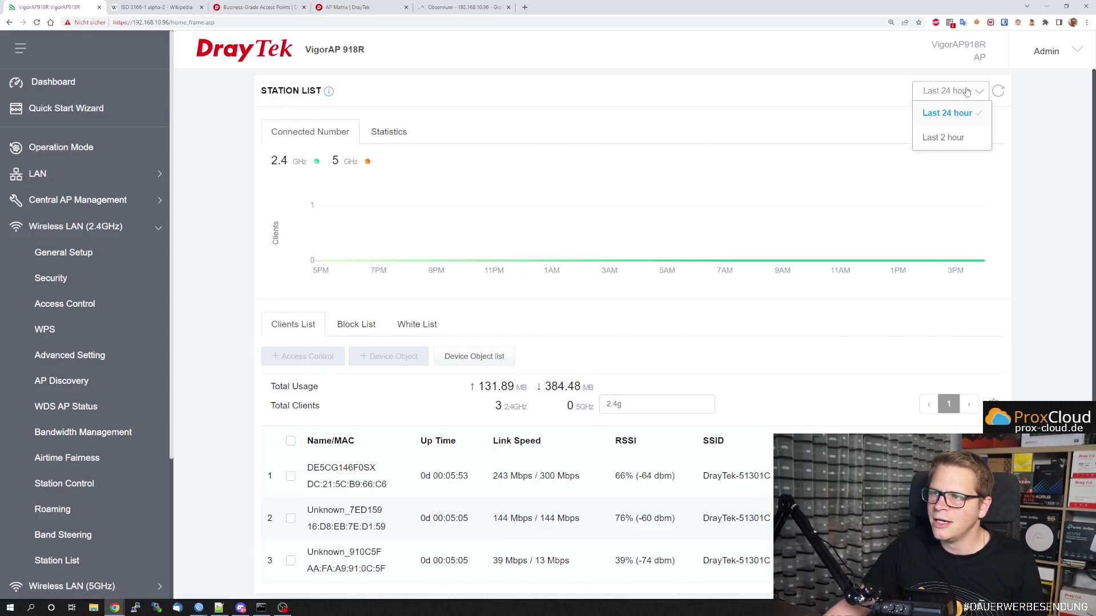
click(947, 137)
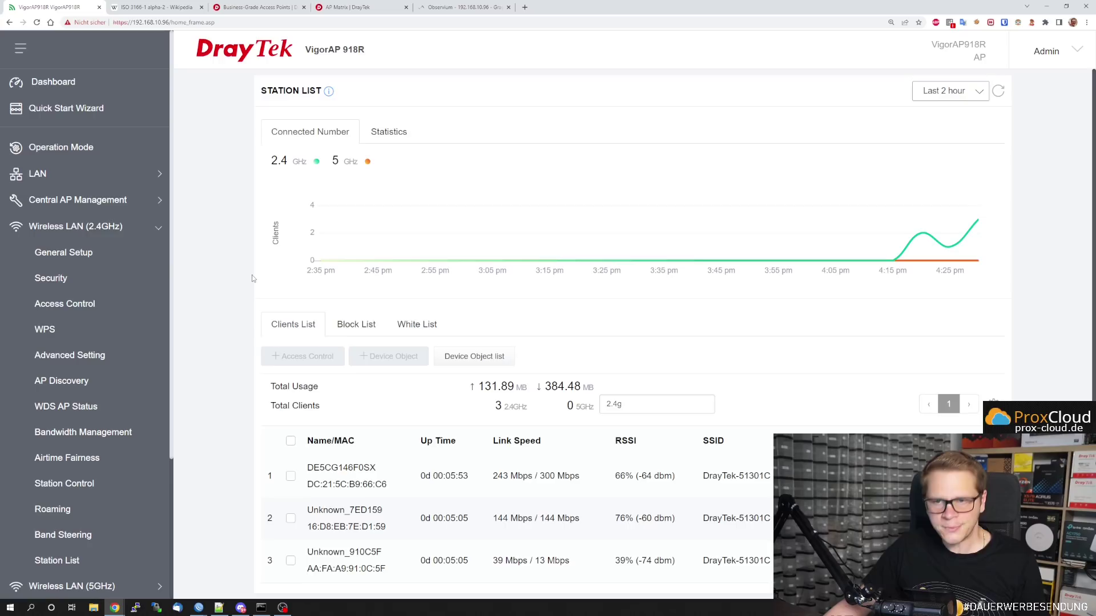
scroll(253, 278, down, 1)
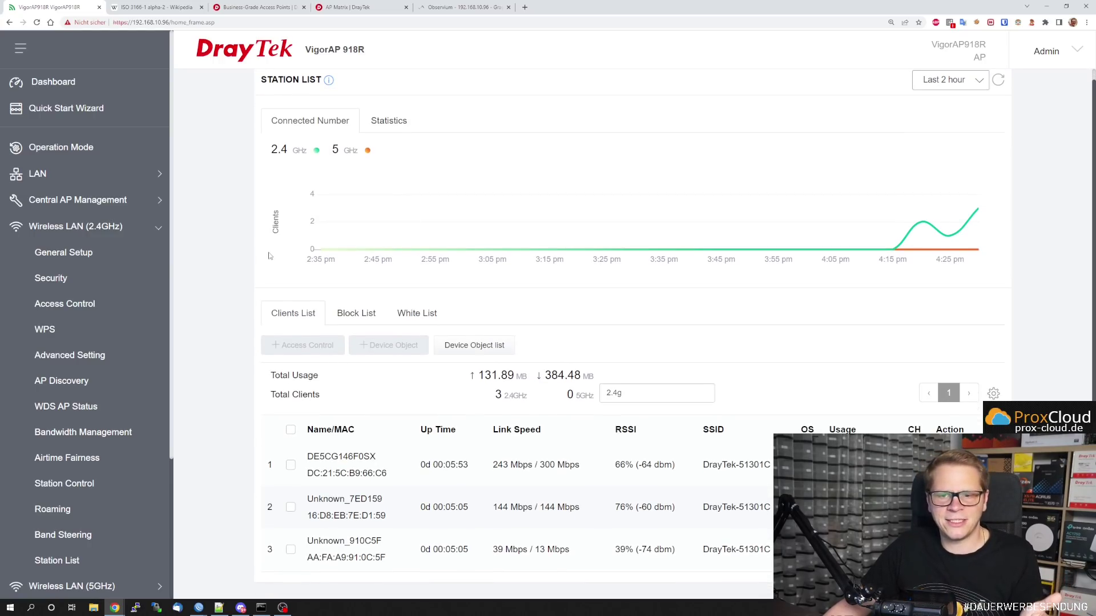
mouse_move(378, 254)
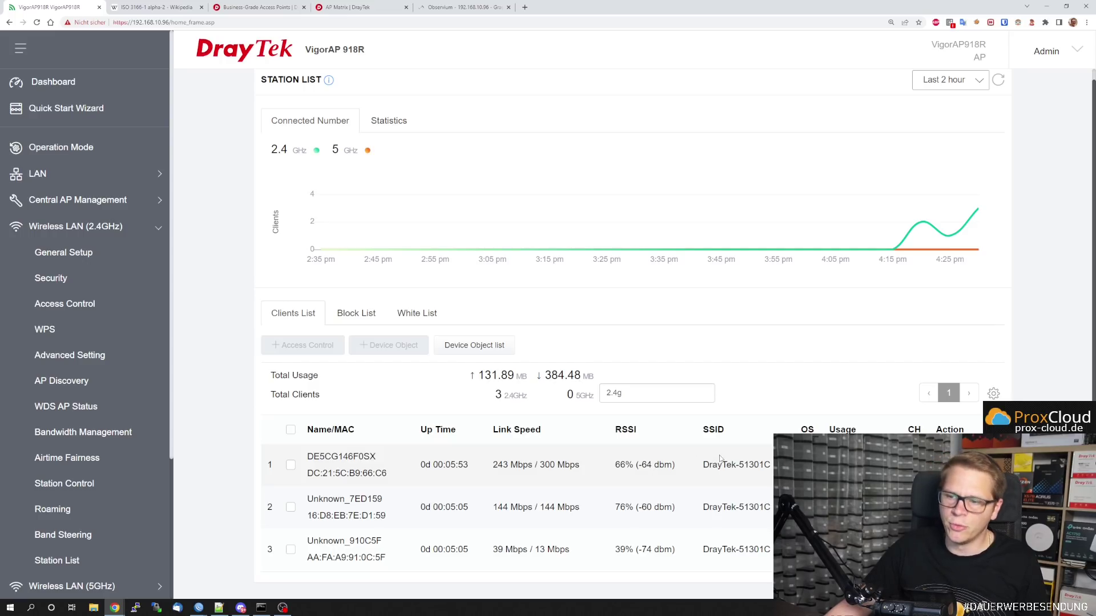
Open the details of the first client in the list and examine its traffic, airtime and link speed graphs.
click(341, 457)
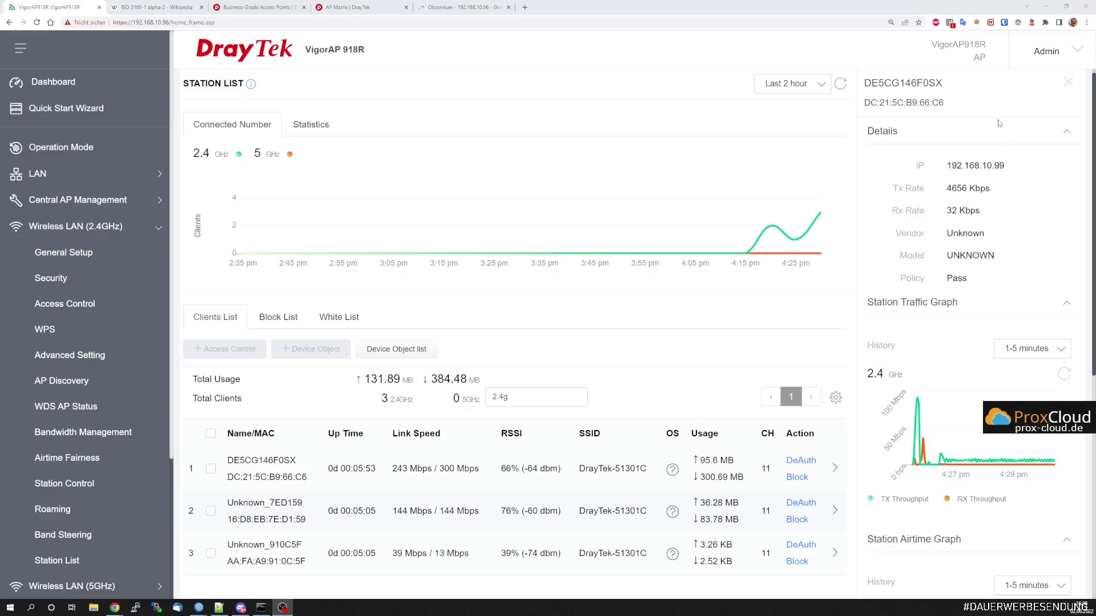
scroll(973, 131, down, 3)
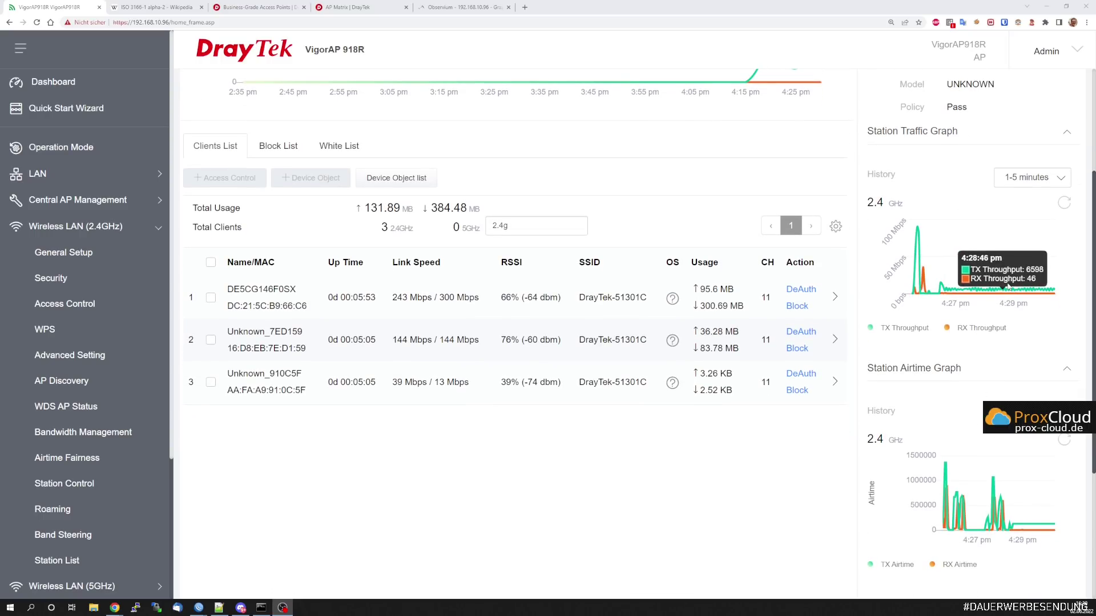
scroll(919, 234, down, 3)
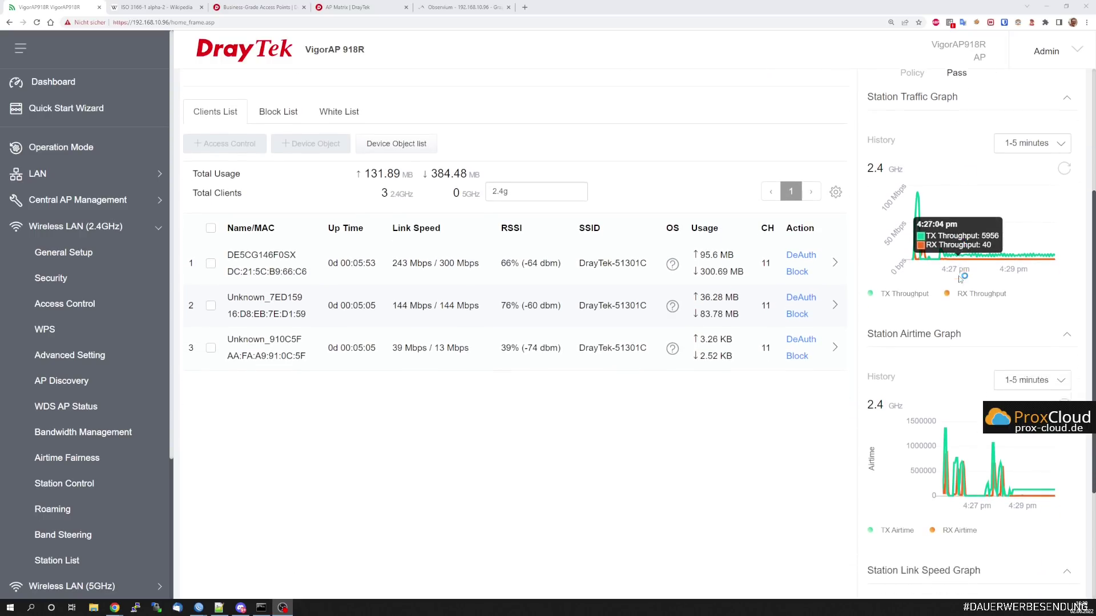
scroll(973, 246, down, 1)
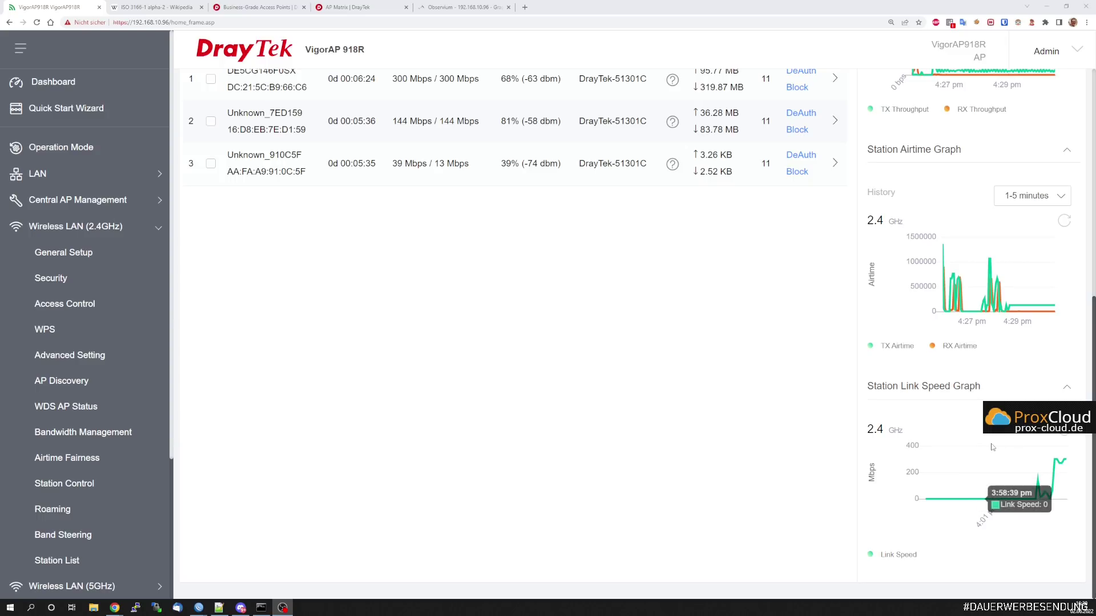
scroll(987, 451, up, 6)
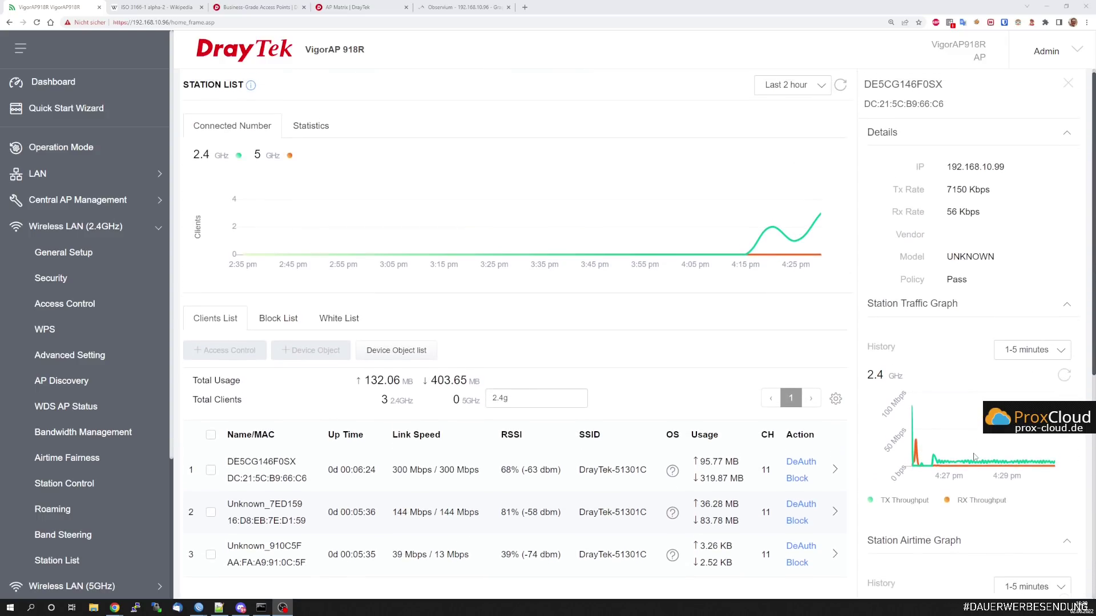
scroll(975, 451, down, 6)
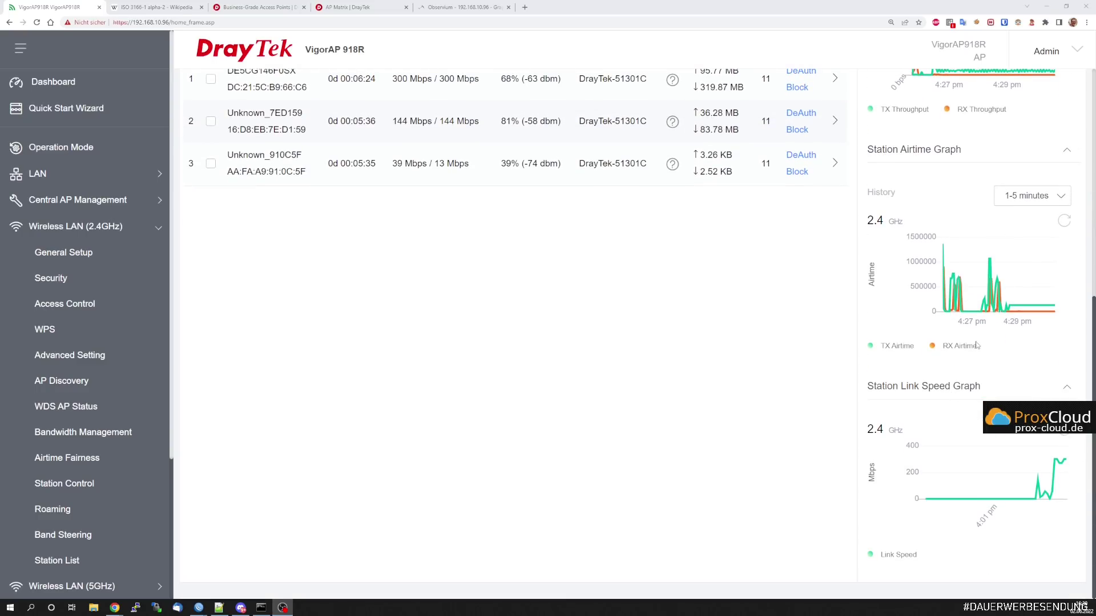
mouse_move(950, 288)
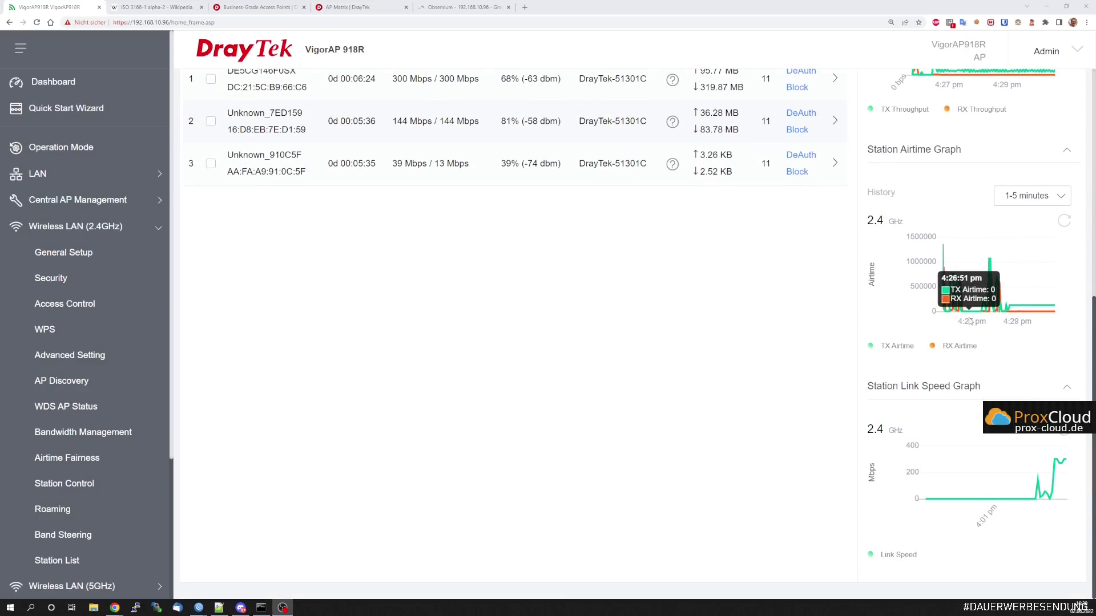
scroll(981, 308, up, 6)
View the Block List and the White List of the wireless stations.
scroll(969, 320, down, 1)
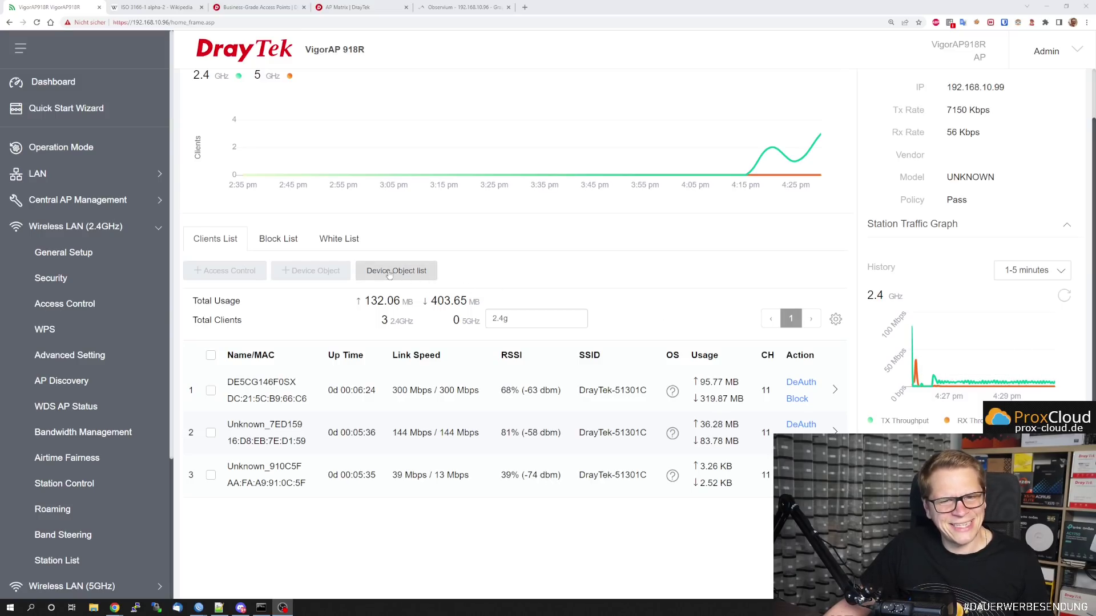
click(280, 240)
click(317, 240)
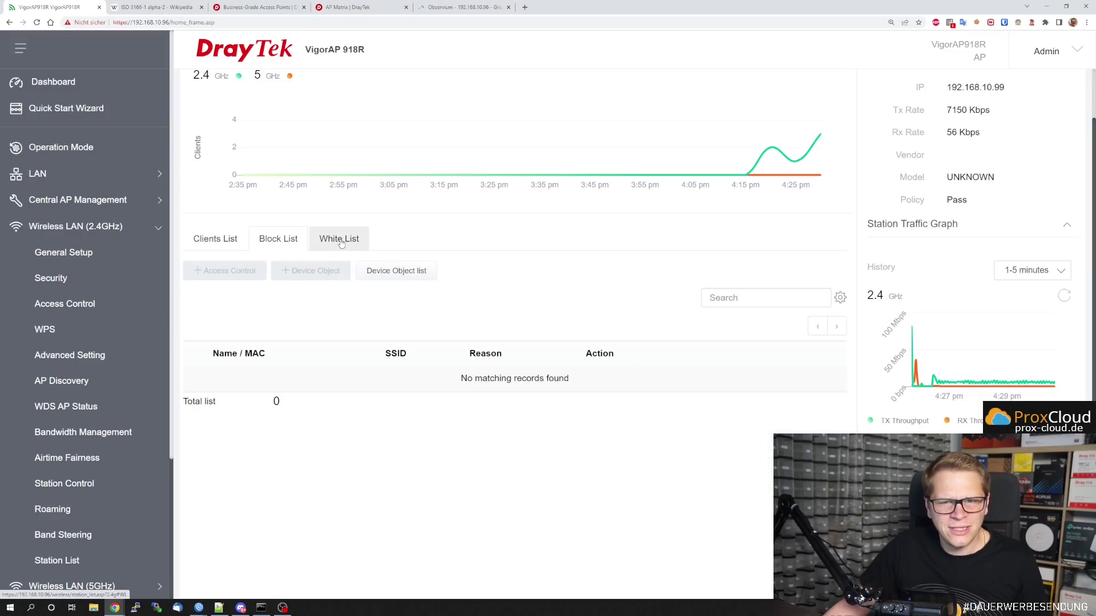
click(303, 239)
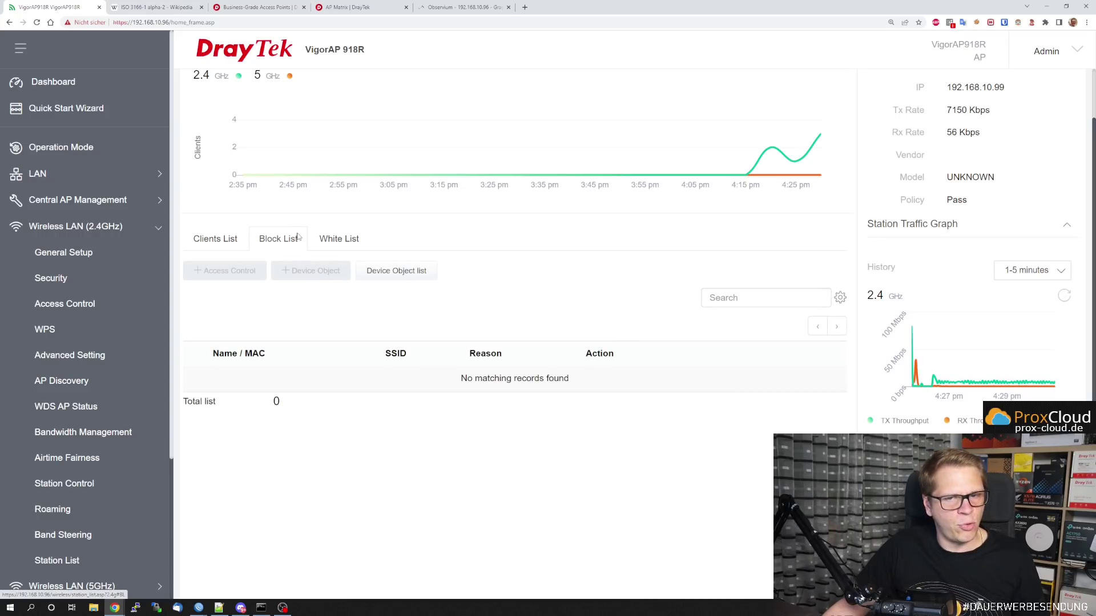
click(335, 242)
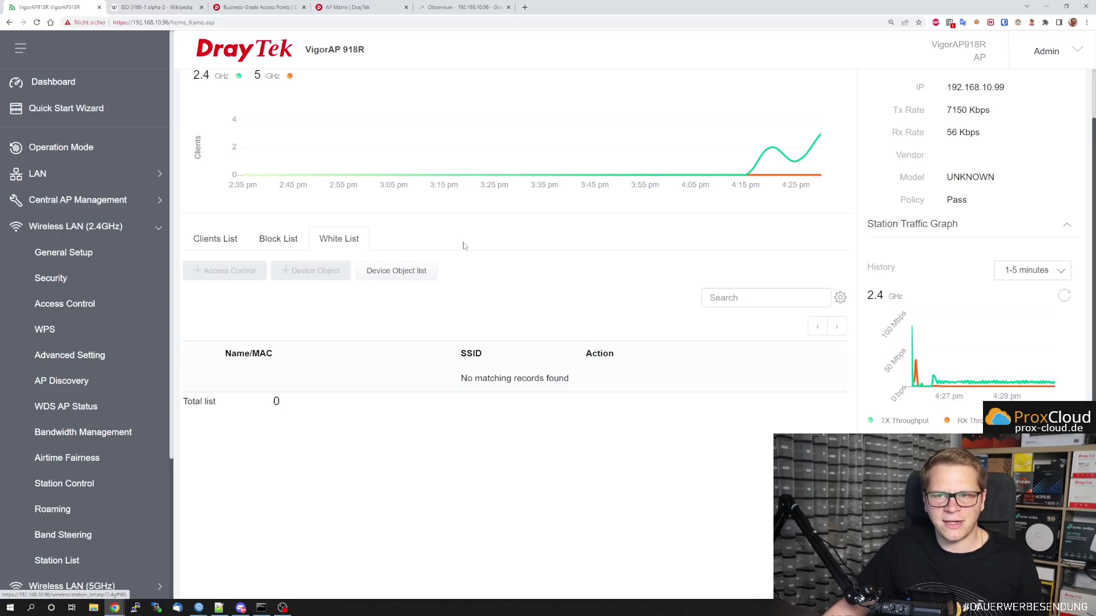
Show the device OS and policy statistics of the Station List and close the client details.
scroll(464, 245, up, 2)
click(305, 135)
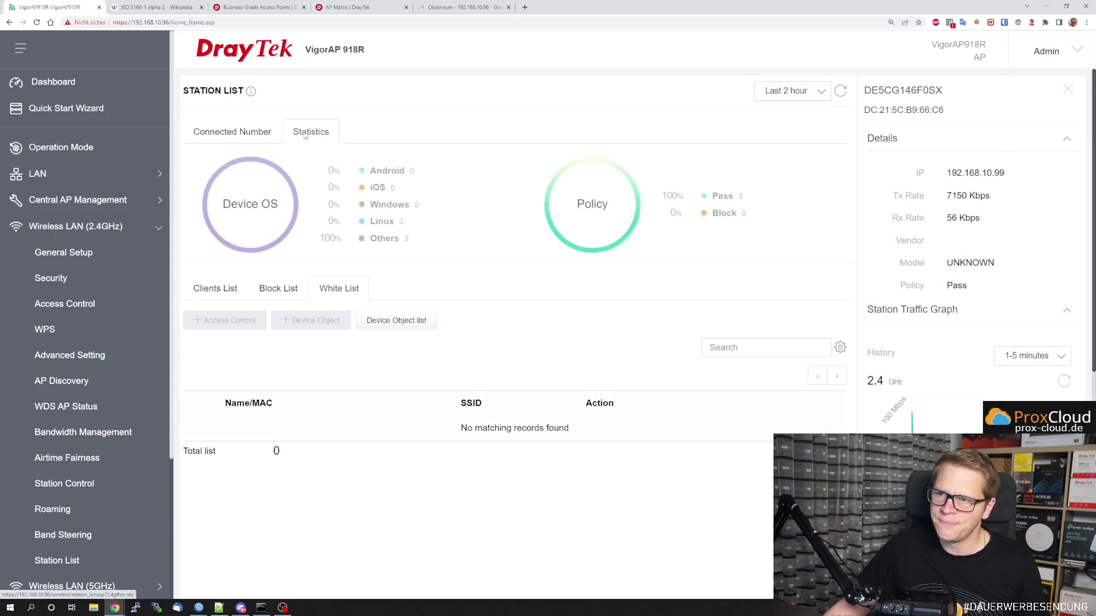
click(1068, 90)
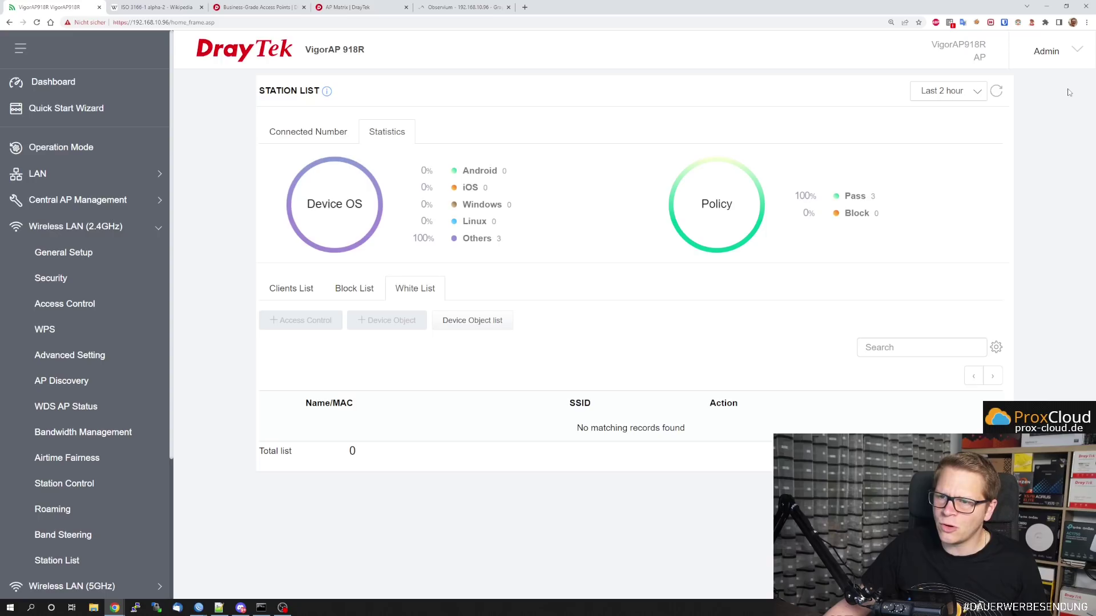
Filter the stations by the Windows device OS and return to the Clients List.
drag(480, 190, 463, 194)
click(562, 203)
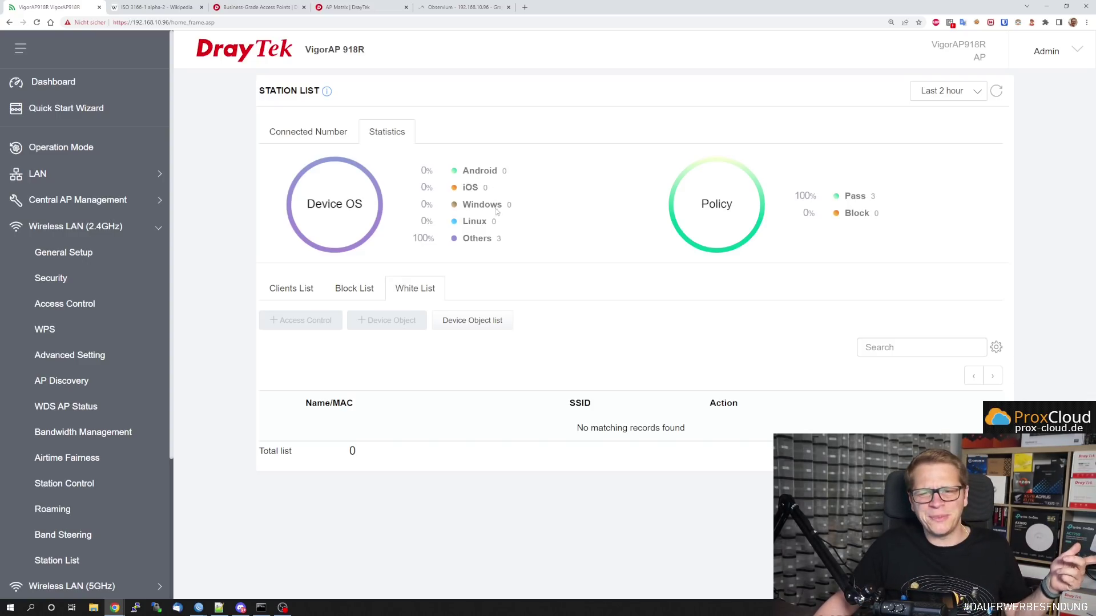
click(470, 210)
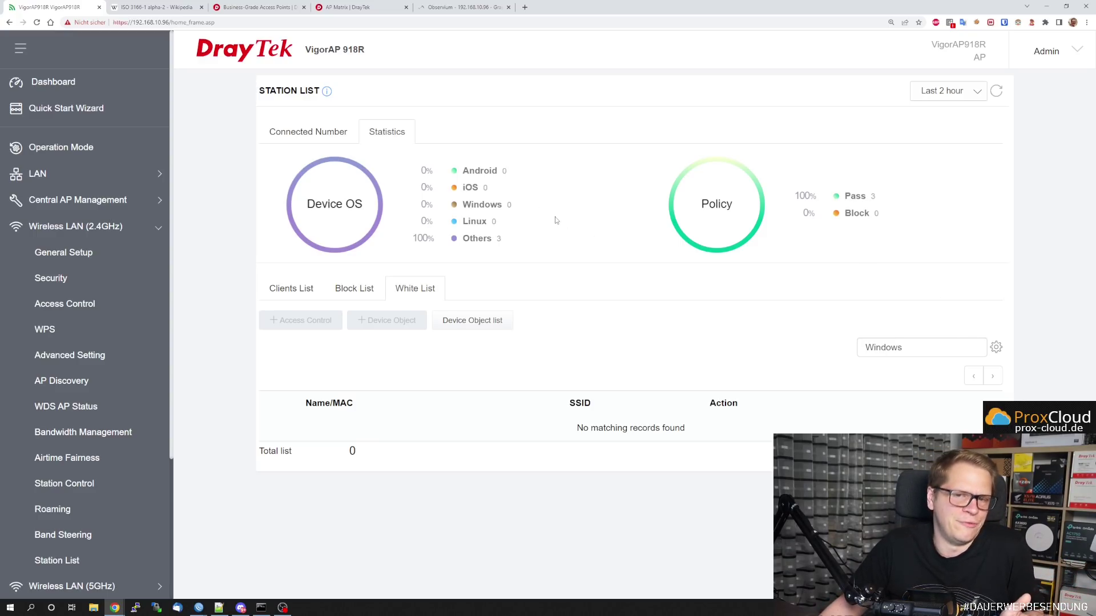
click(290, 289)
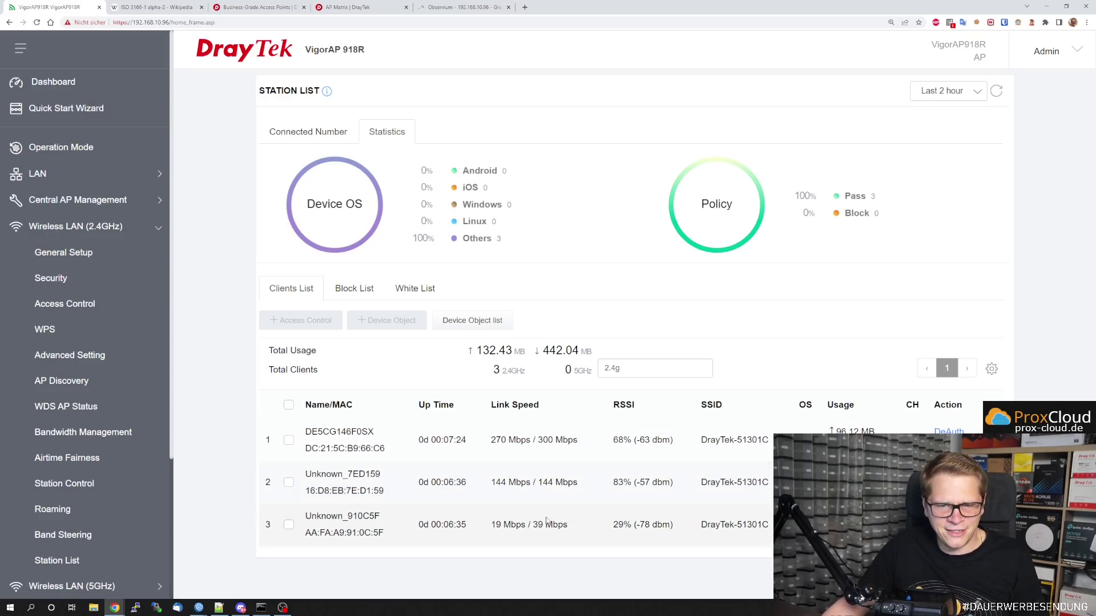
View the 2.4GHz Station Control page for SSID 1 and return to the Station List's statistics.
scroll(142, 393, down, 1)
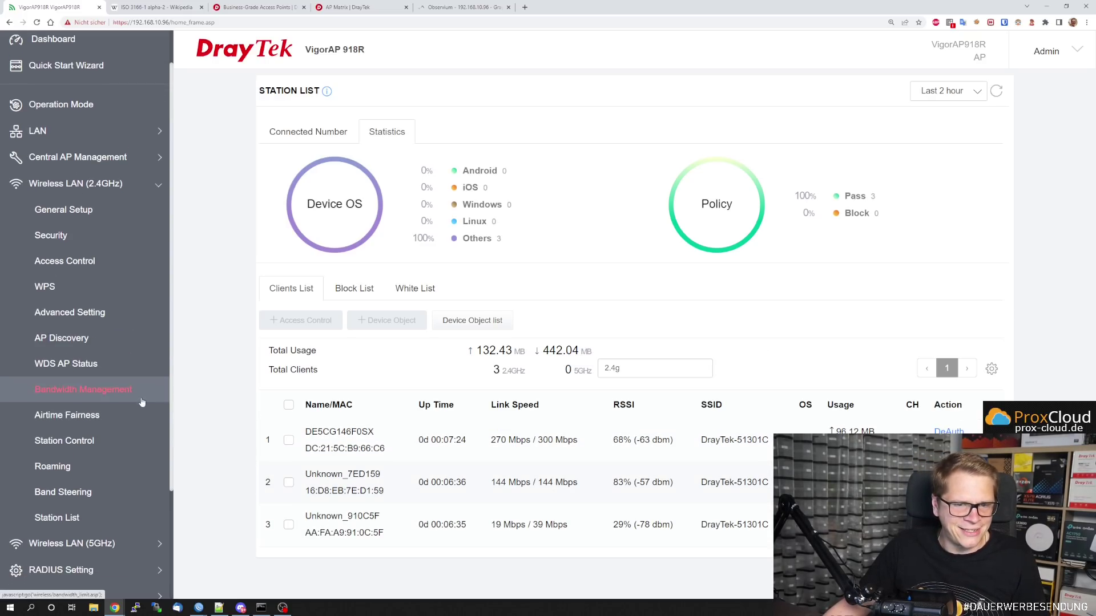
click(98, 440)
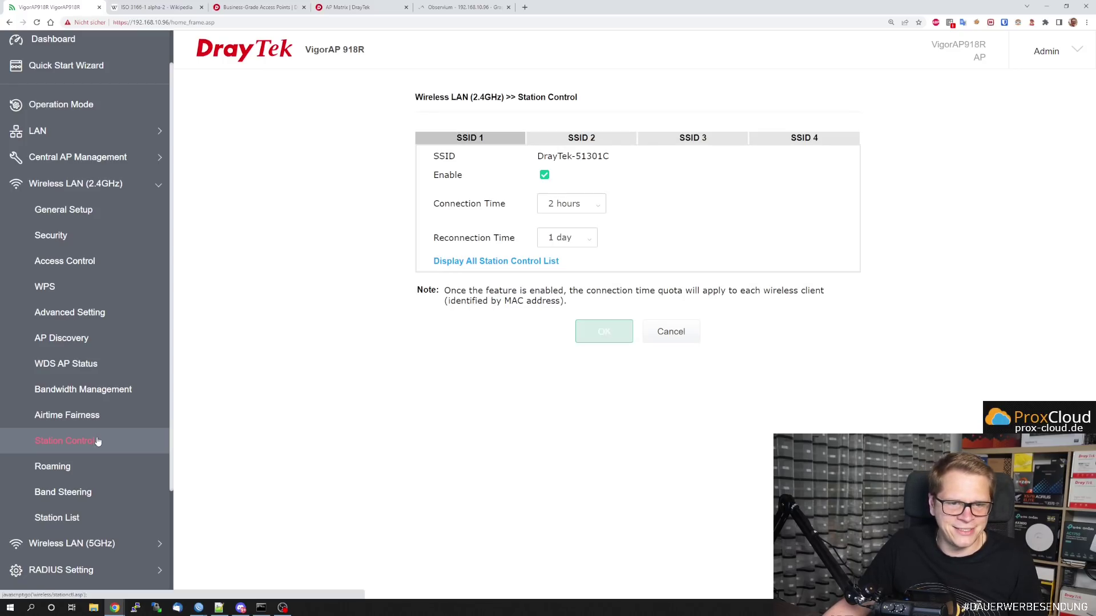
click(109, 520)
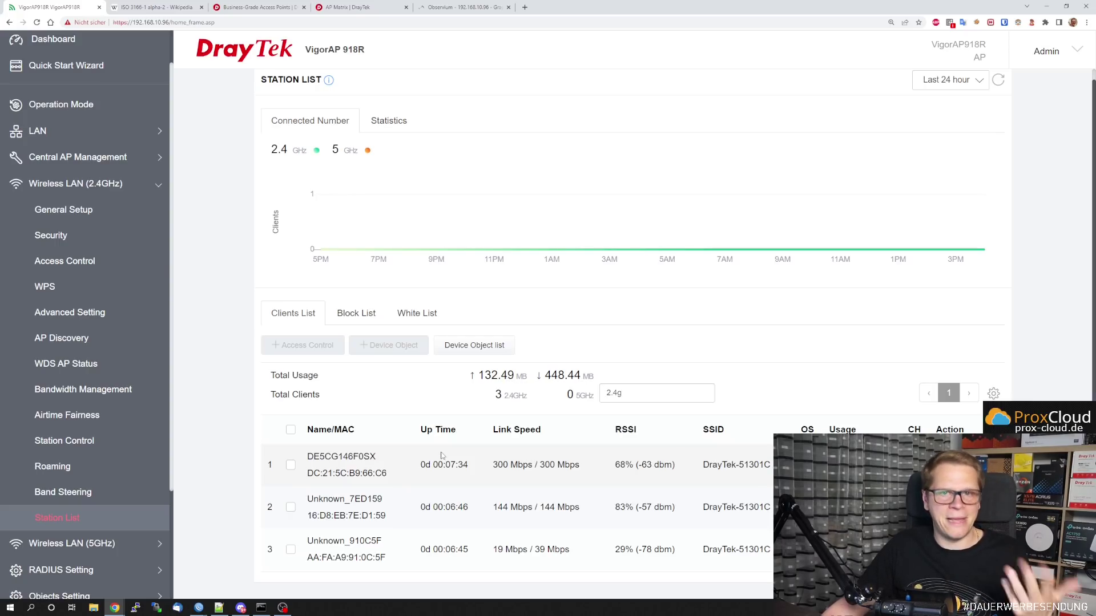
click(402, 121)
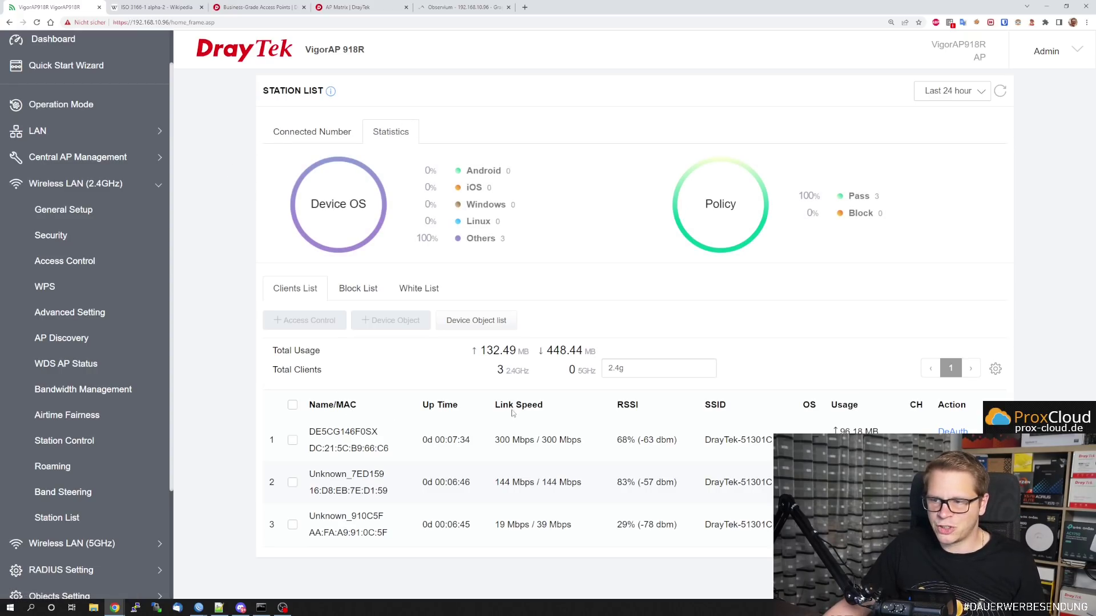
View the Interference Monitor and the 2.4GHz and 5GHz WLAN statistics under Diagnostics.
scroll(108, 400, down, 3)
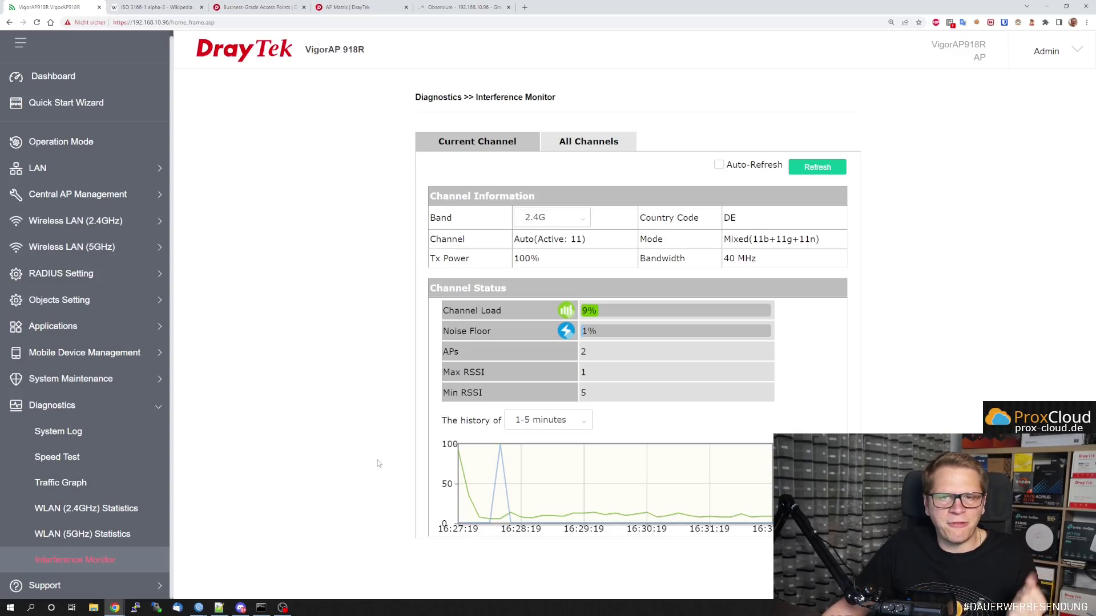
click(108, 507)
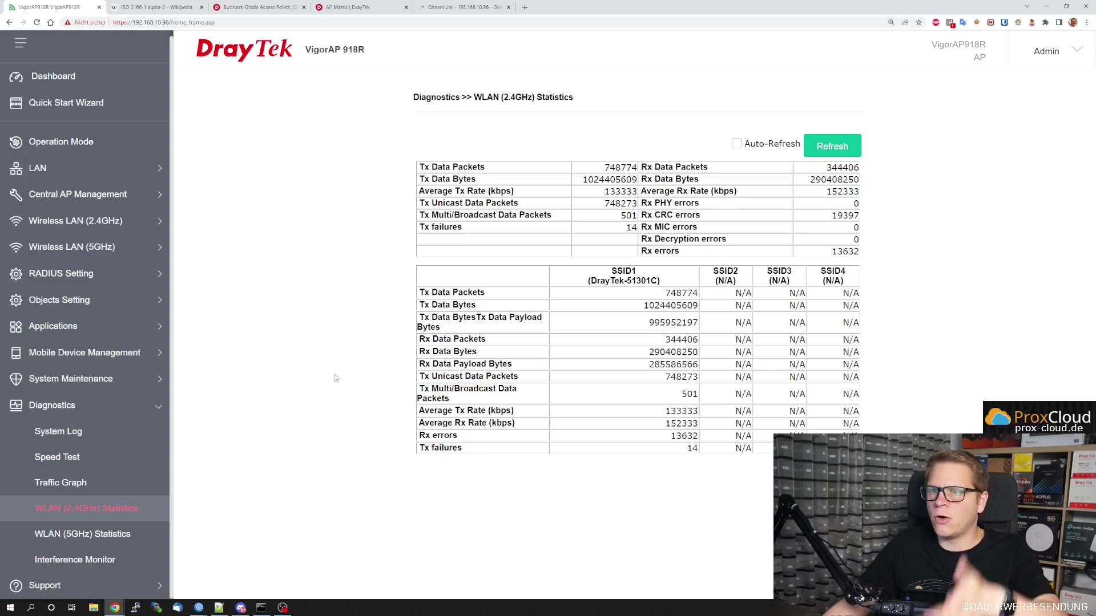
click(111, 543)
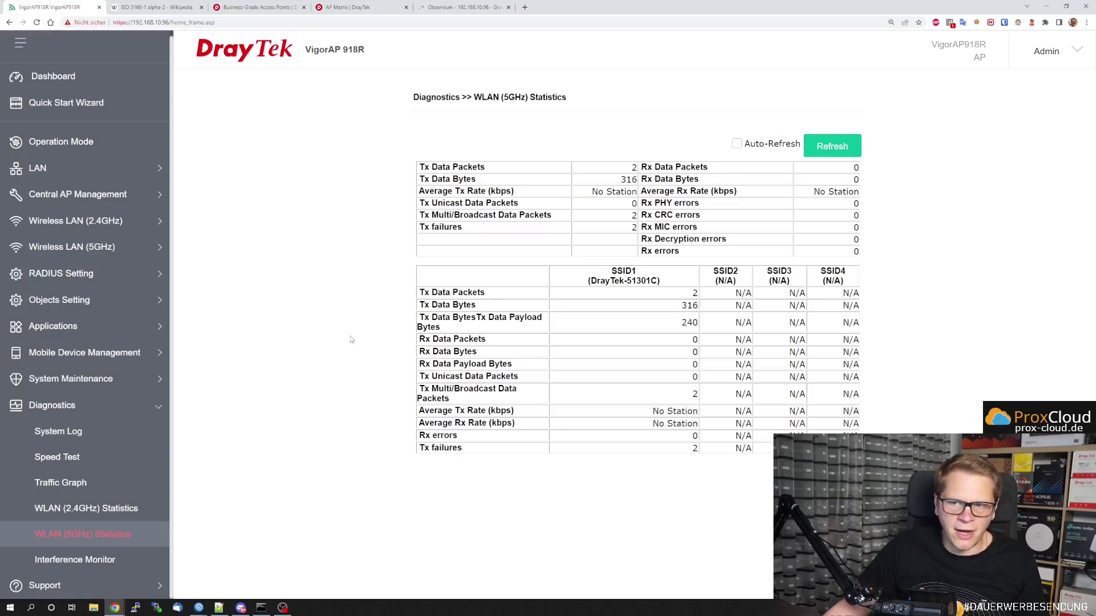
Open the diagnostics Traffic Graph and check which interfaces and periods its chart offers.
click(128, 486)
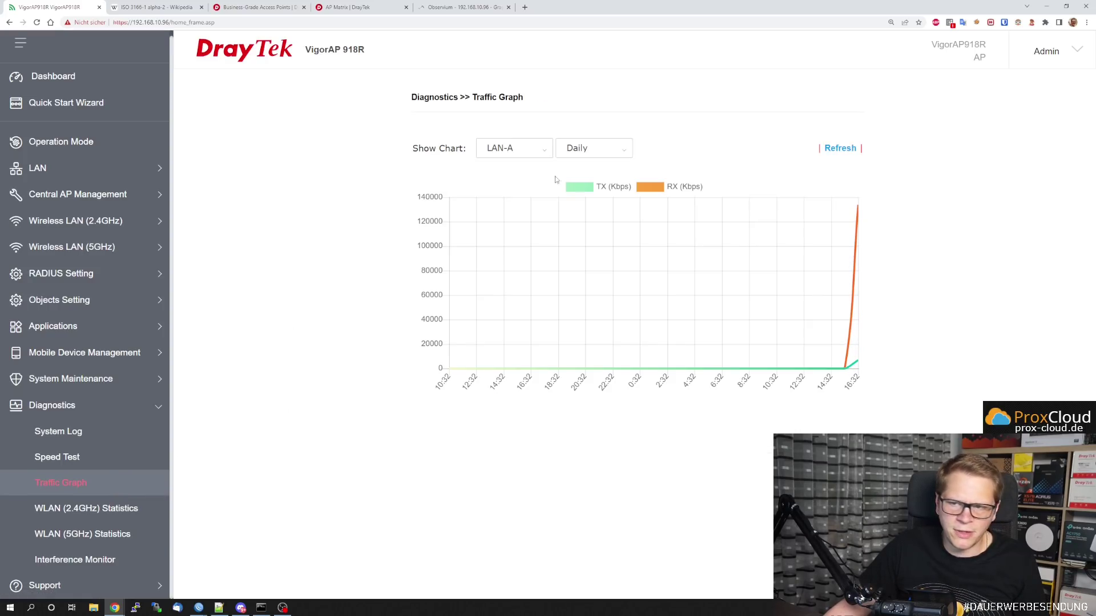
click(594, 149)
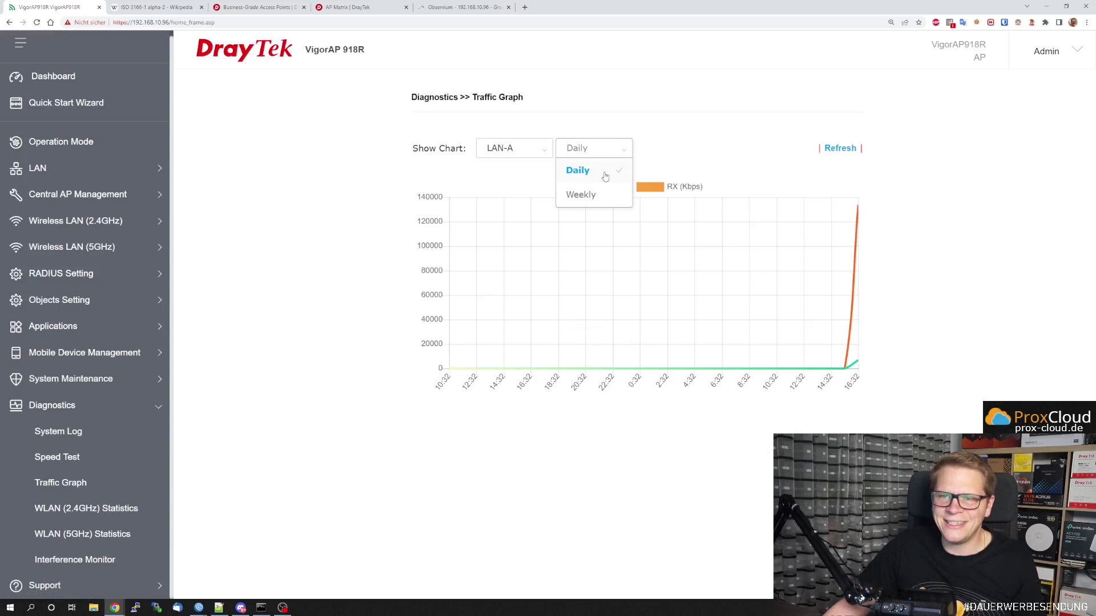
click(724, 114)
click(516, 152)
click(721, 141)
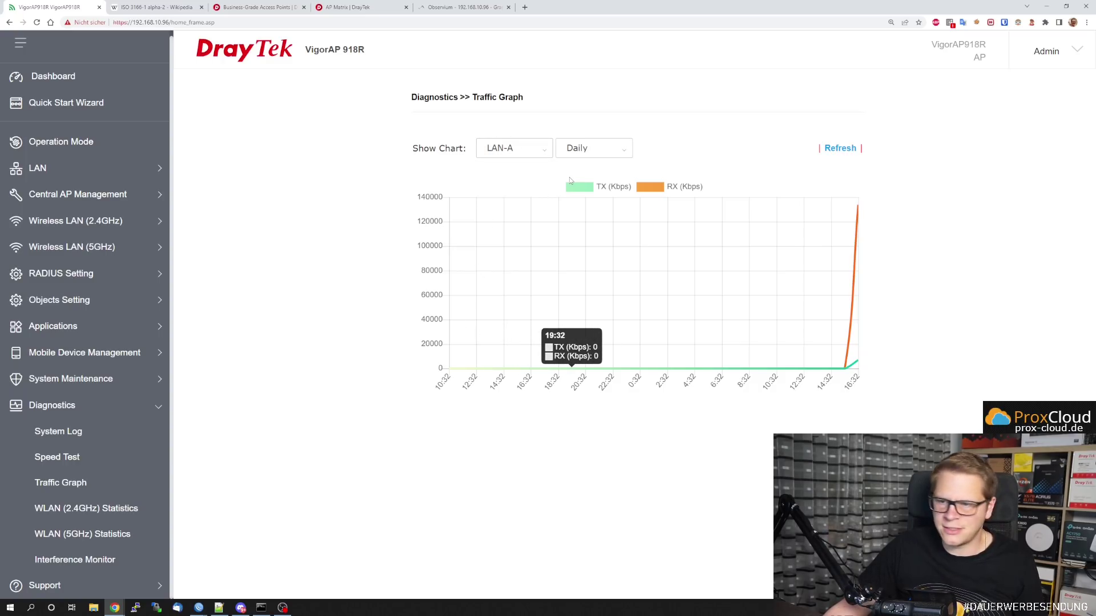
Return to the Dashboard, show the last 2 hours of recent activities and examine the throughput, client and SSID usage data.
click(69, 90)
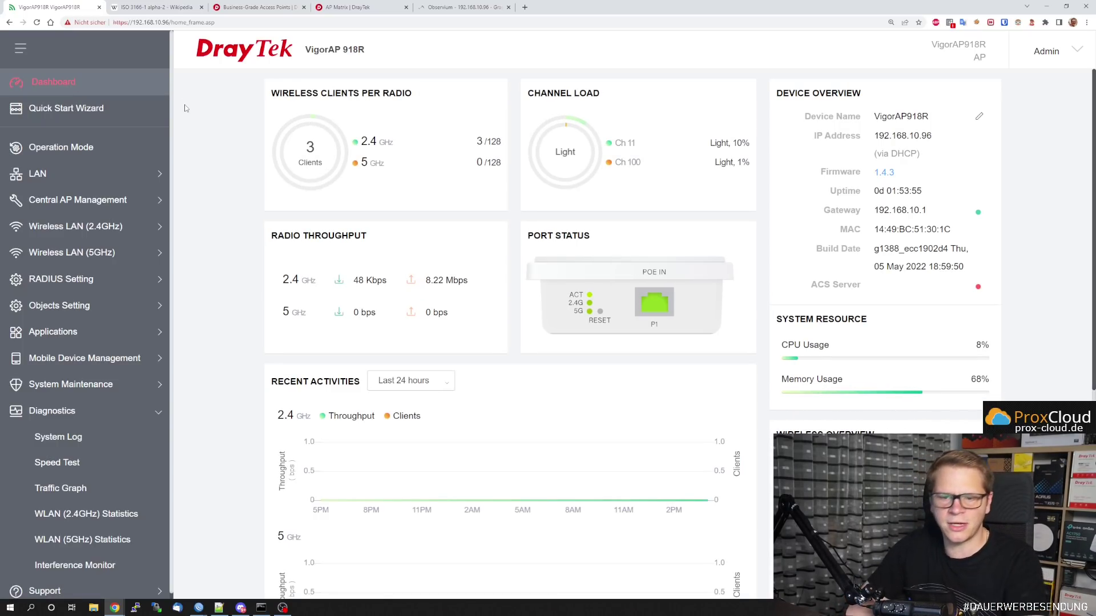
click(439, 377)
click(413, 401)
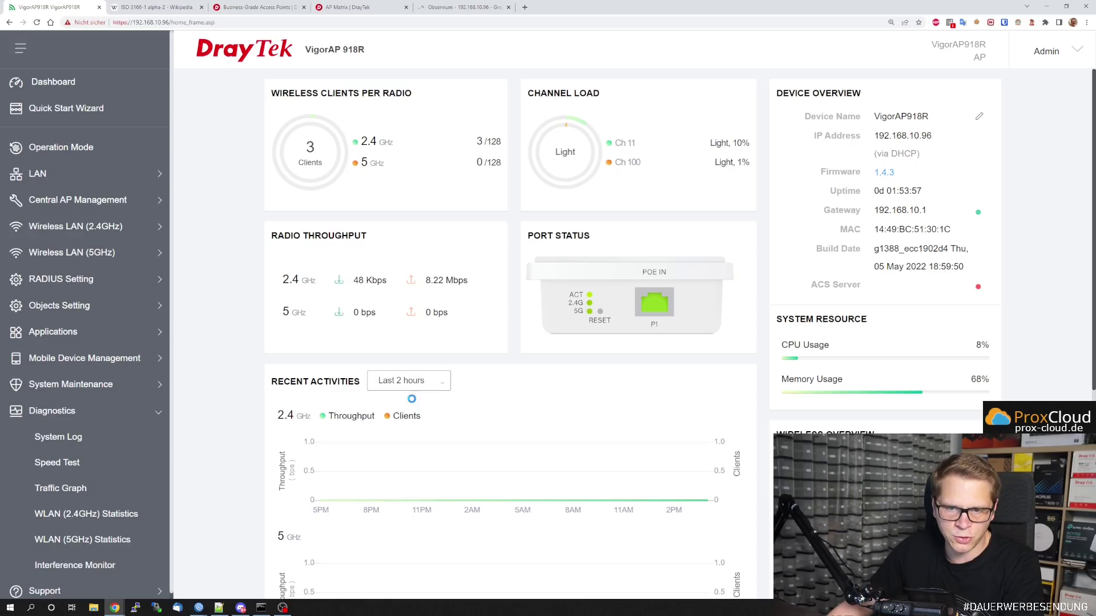
scroll(253, 390, down, 3)
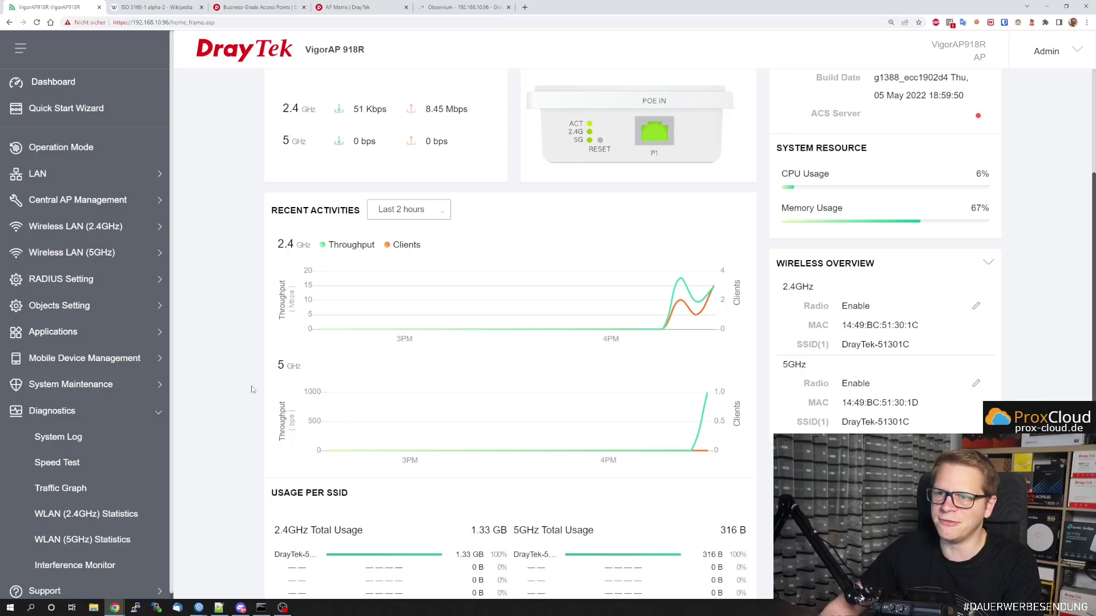
scroll(253, 389, down, 3)
scroll(266, 388, up, 6)
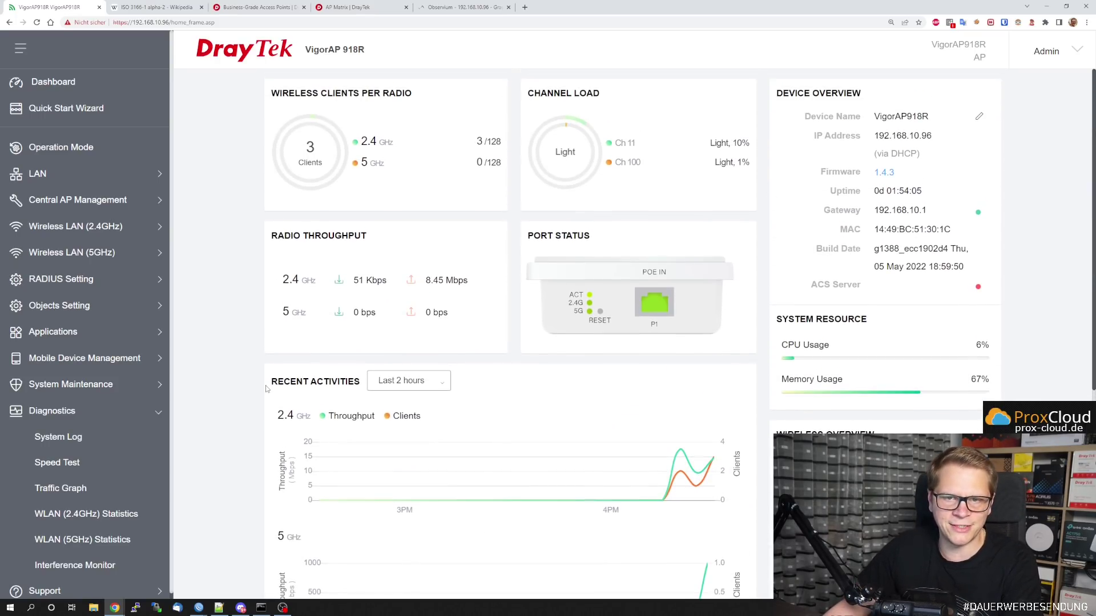
Compare the access point models in DrayTek's AP Matrix and on the Business-Grade Access Points page.
click(351, 7)
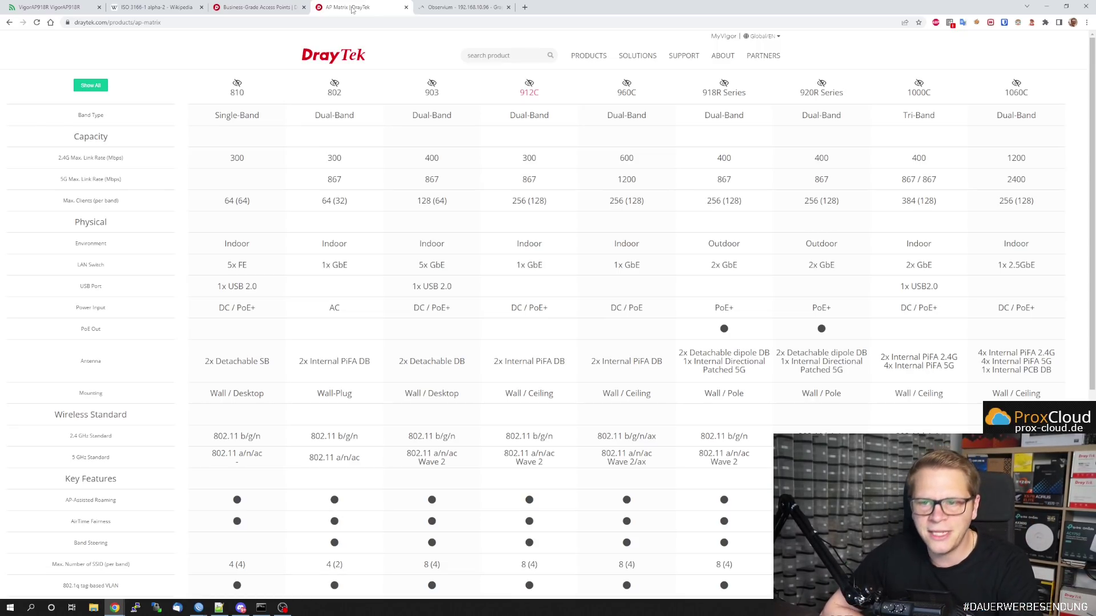
click(260, 7)
scroll(622, 220, up, 3)
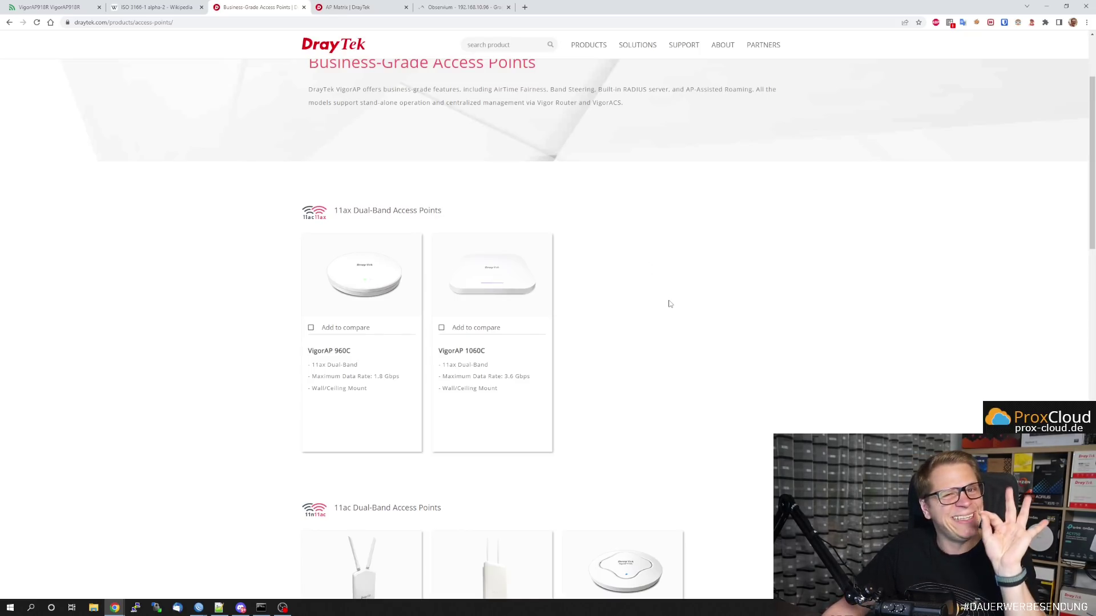
scroll(670, 304, down, 2)
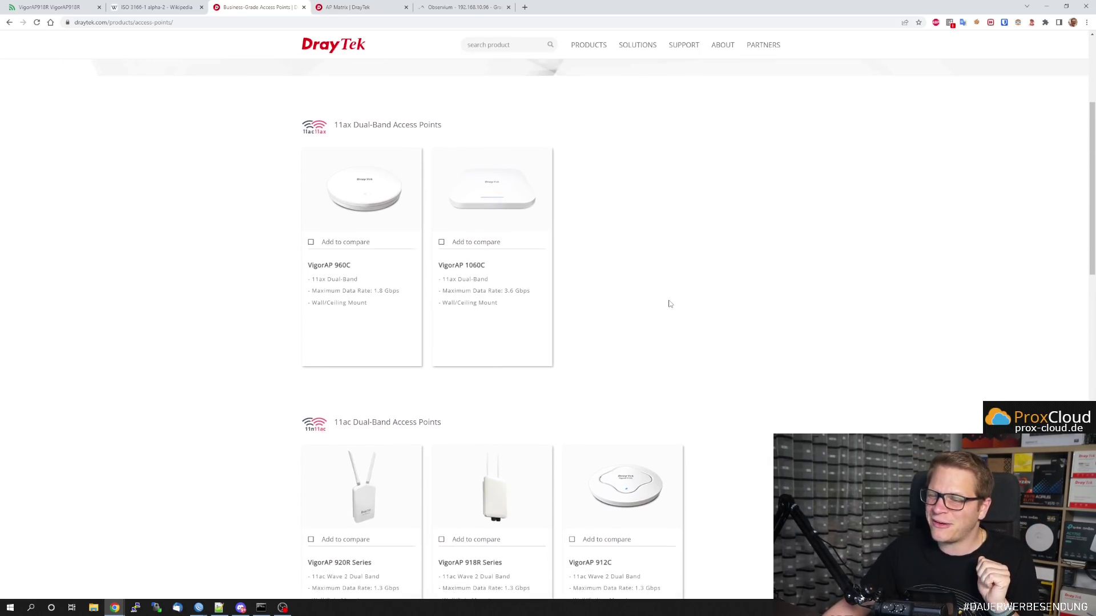
scroll(670, 304, down, 6)
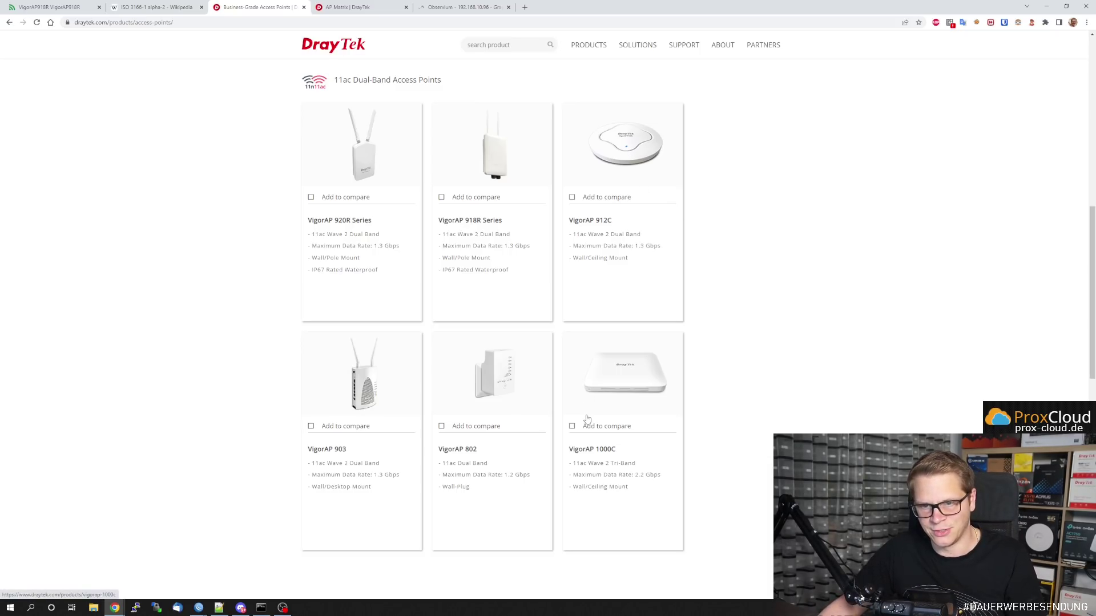
key(ctrl+Tab)
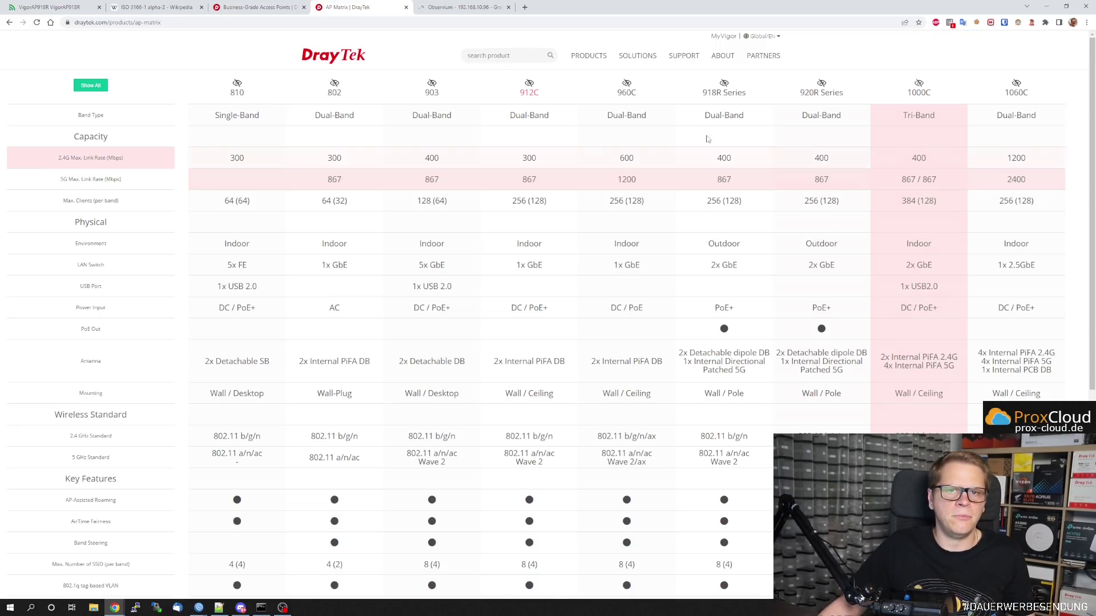
Return to the VigorAP 918R Dashboard and show the pages available under Central AP Management.
click(60, 8)
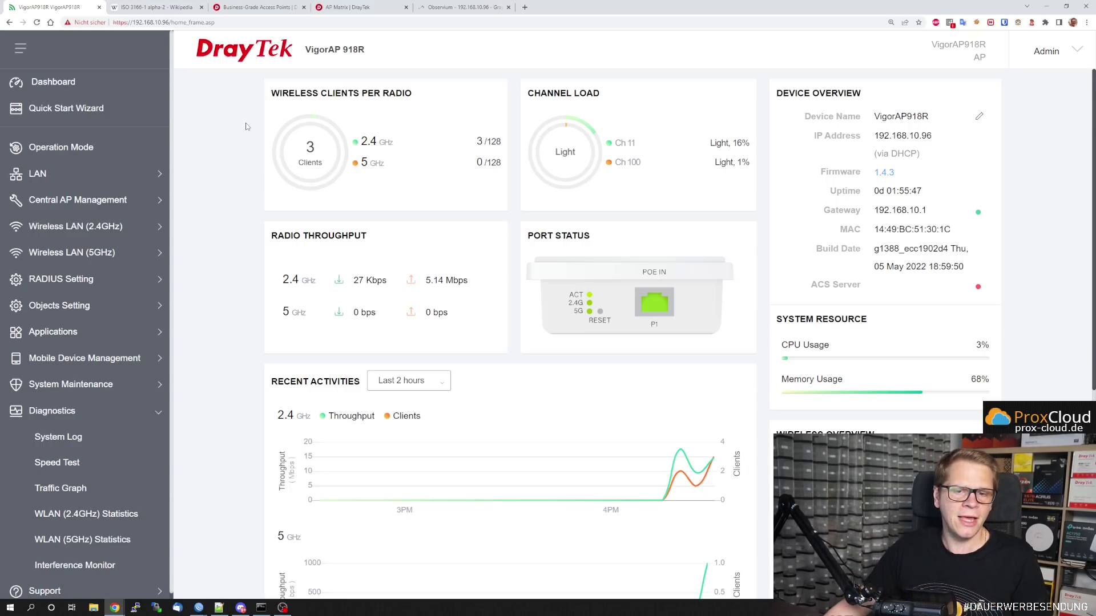
click(132, 200)
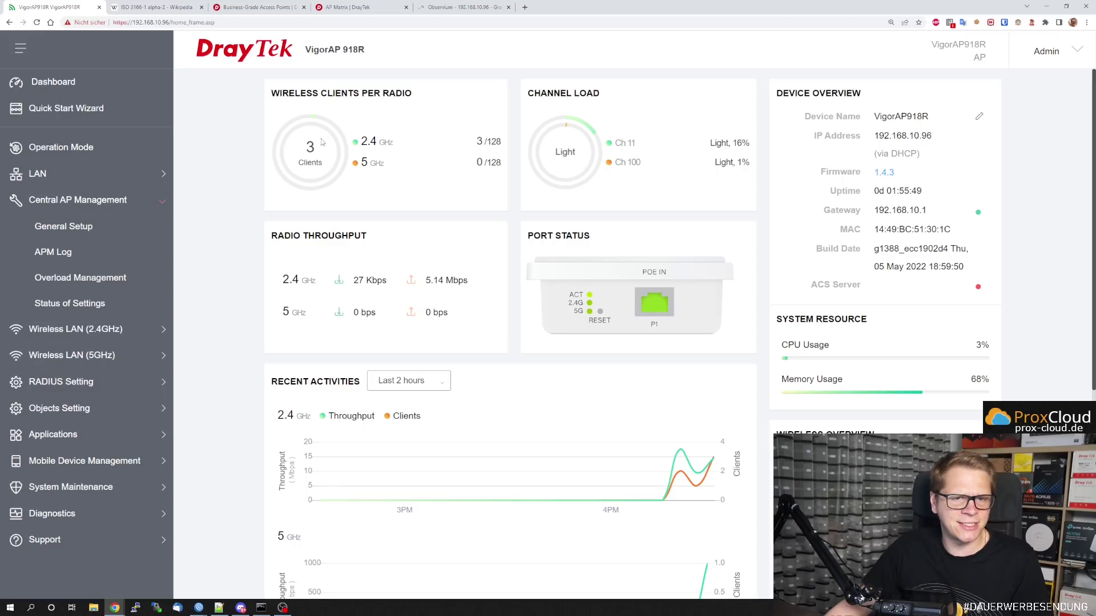